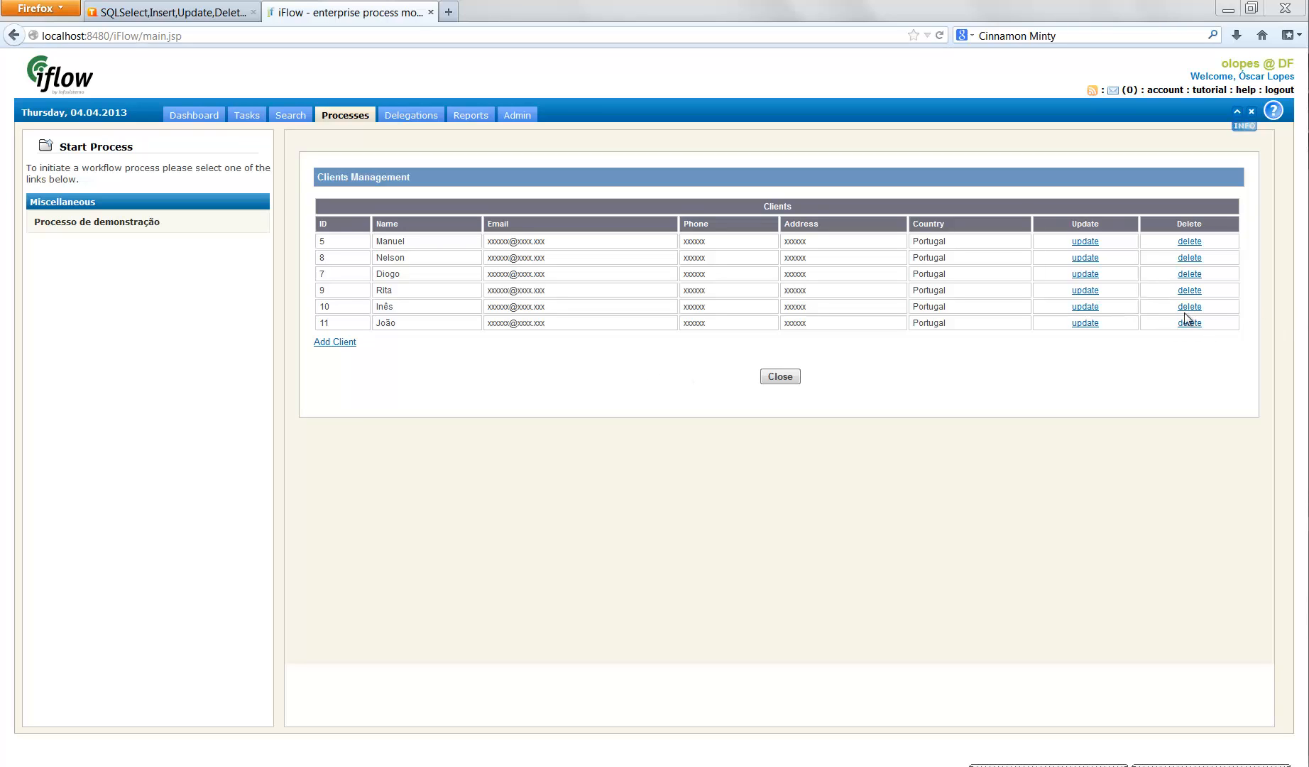
- Start a new client record from the clients list and fill in the client's name
{"action": "left_click", "coordinate": [781, 377]}
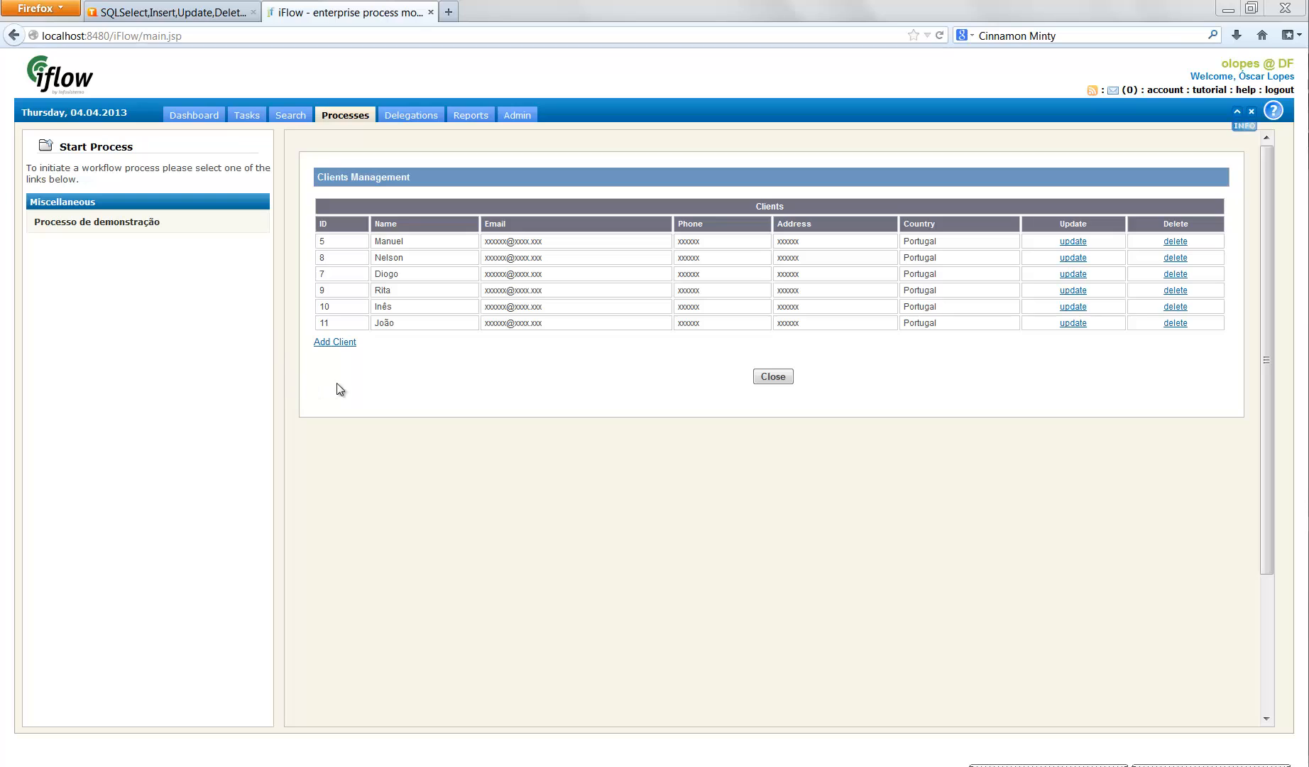
{"action": "left_click", "coordinate": [335, 342]}
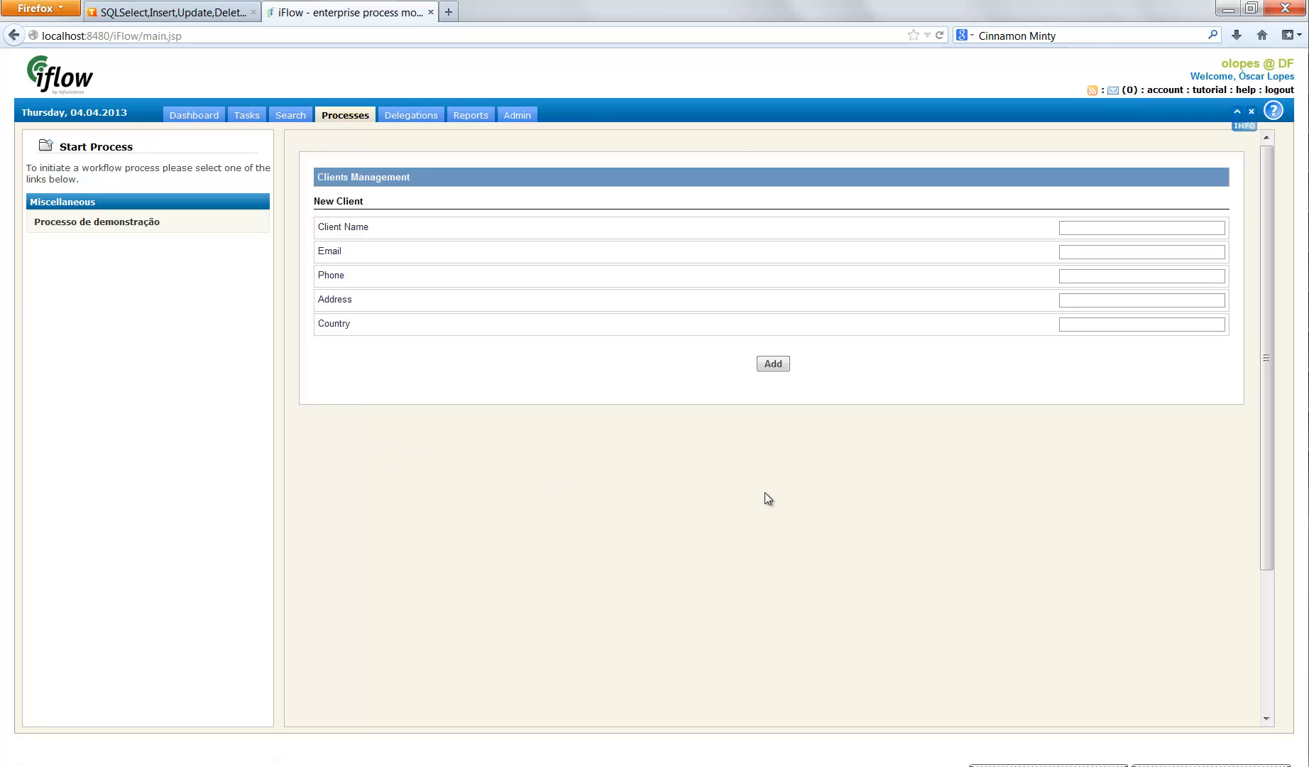
{"action": "left_click", "coordinate": [1131, 230]}
{"action": "type", "text": "Carlos"}
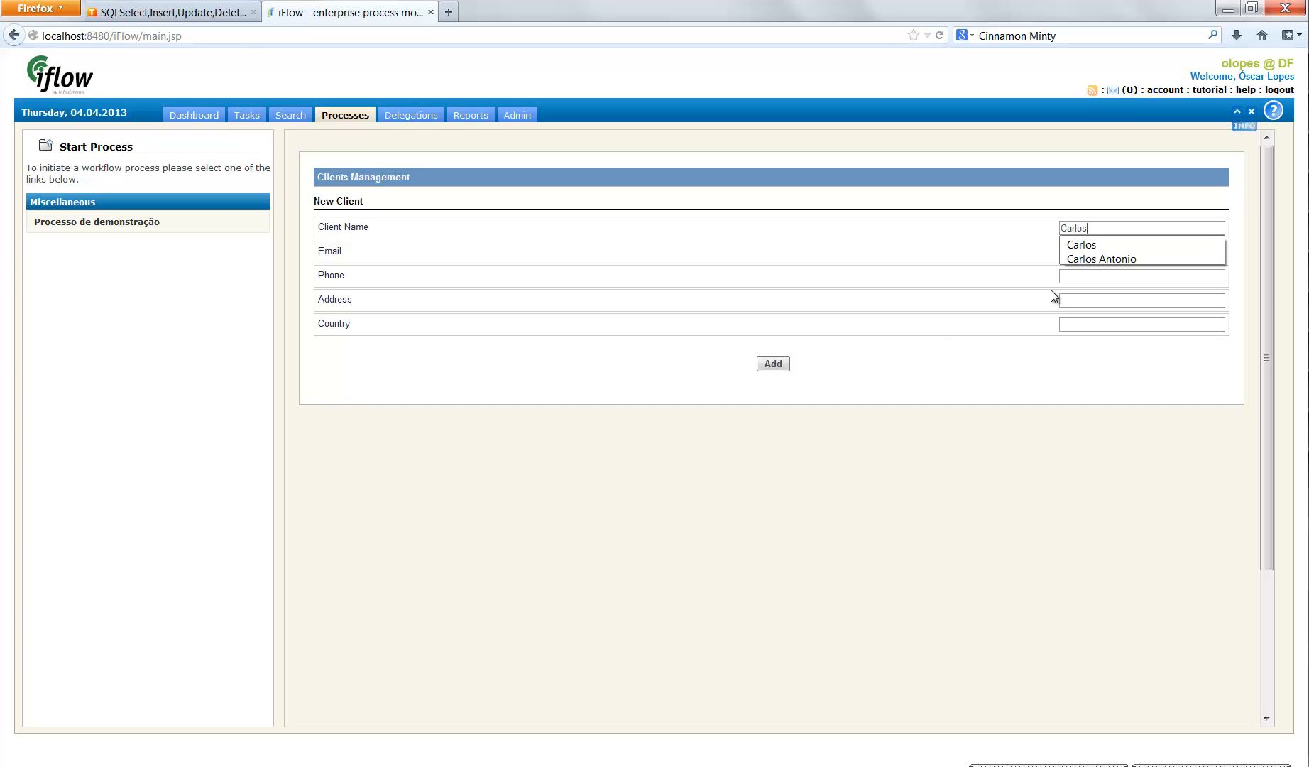
{"action": "left_click", "coordinate": [938, 271]}
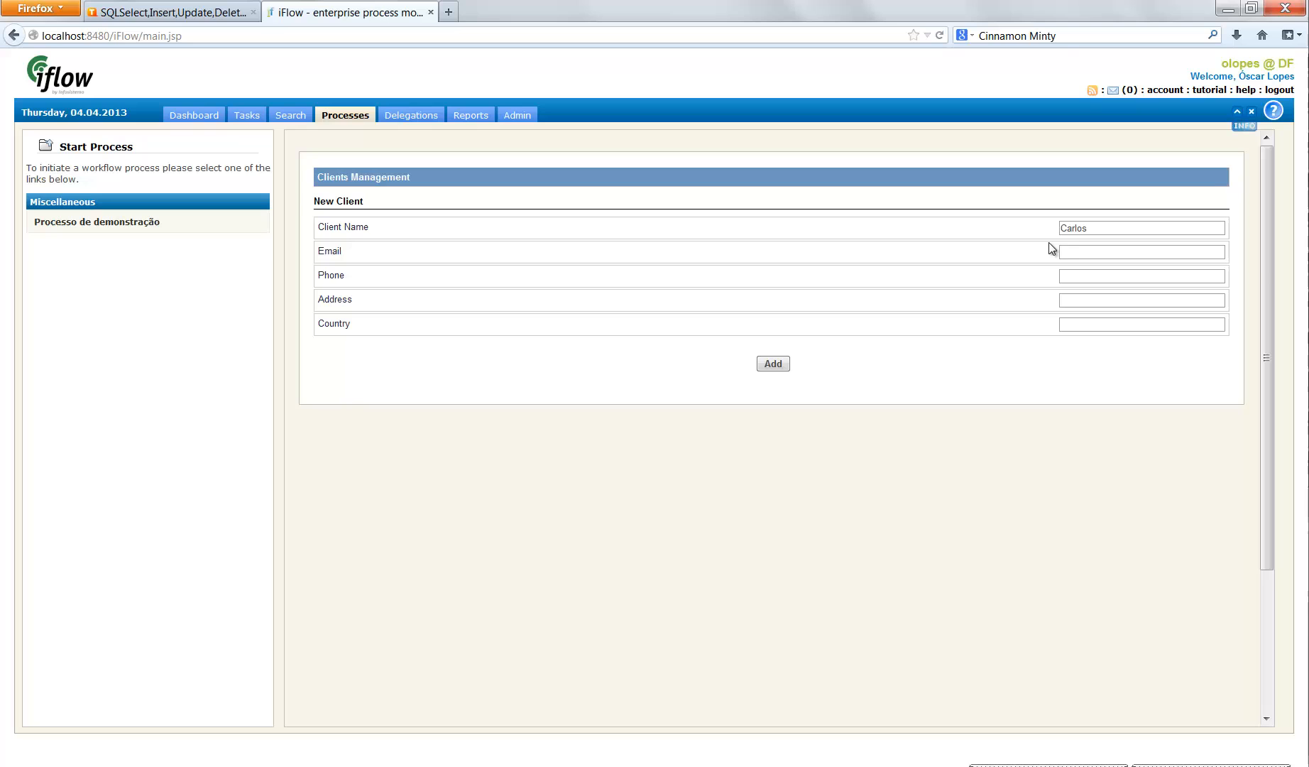
- Fill in the new client's e-mail, phone and address, set the country to Portugal, and add the client
{"action": "left_click", "coordinate": [1104, 253]}
{"action": "left_click", "coordinate": [1105, 282]}
{"action": "left_click", "coordinate": [1105, 282]}
{"action": "left_click", "coordinate": [1104, 281]}
{"action": "left_click", "coordinate": [1110, 302]}
{"action": "left_click", "coordinate": [1111, 301]}
{"action": "left_click", "coordinate": [1112, 303]}
{"action": "left_click", "coordinate": [1113, 333]}
{"action": "left_click", "coordinate": [1099, 325]}
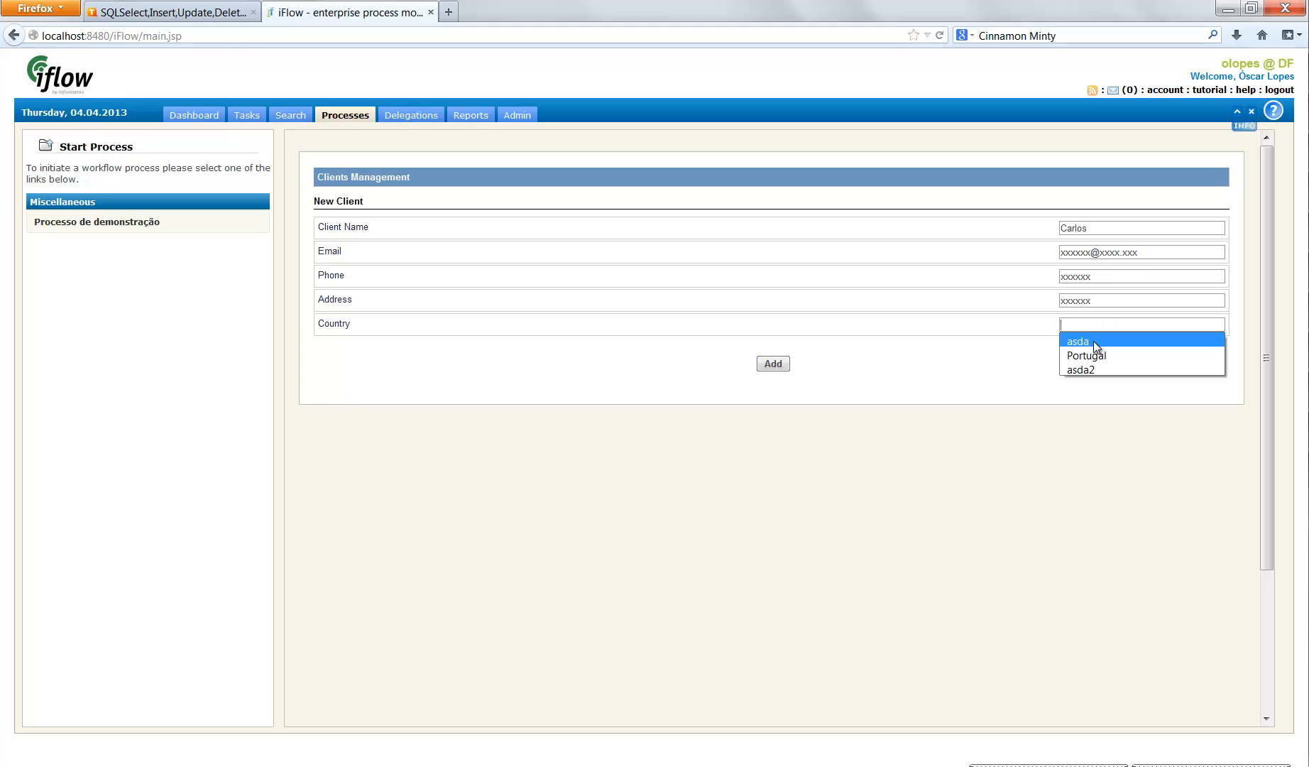
{"action": "left_click", "coordinate": [1094, 355]}
{"action": "left_click", "coordinate": [784, 366]}
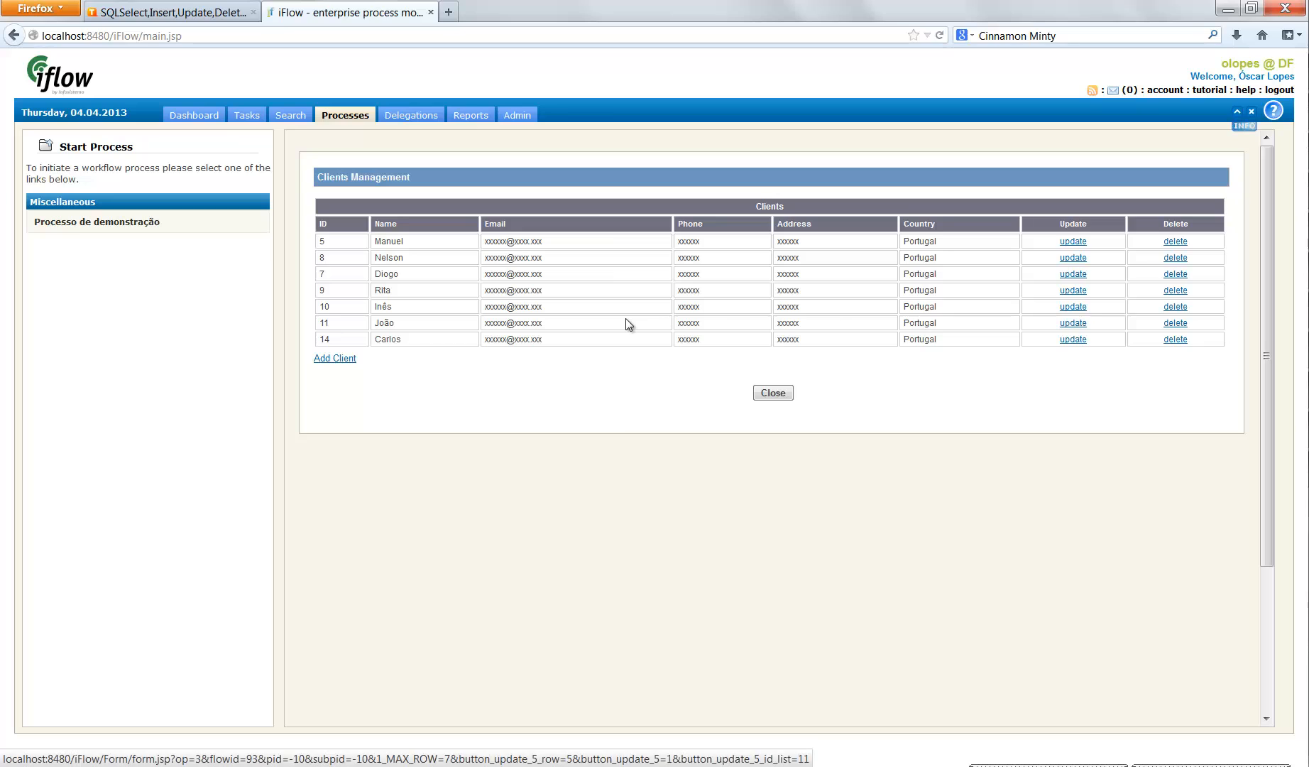
- Append a second name to the client listed just above the newest entry, save the update, and delete that same client
{"action": "left_click", "coordinate": [1072, 324]}
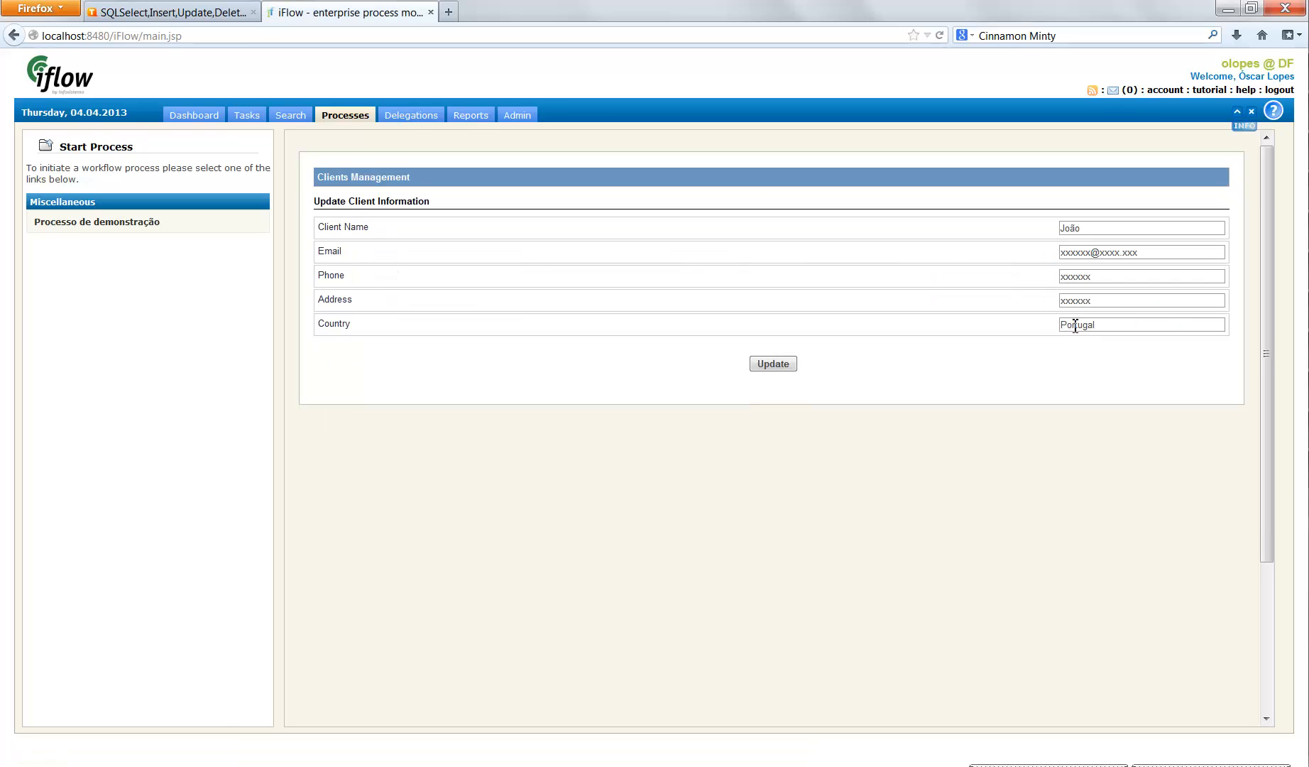
{"action": "left_click", "coordinate": [1100, 228]}
{"action": "type", "text": "Antoni"}
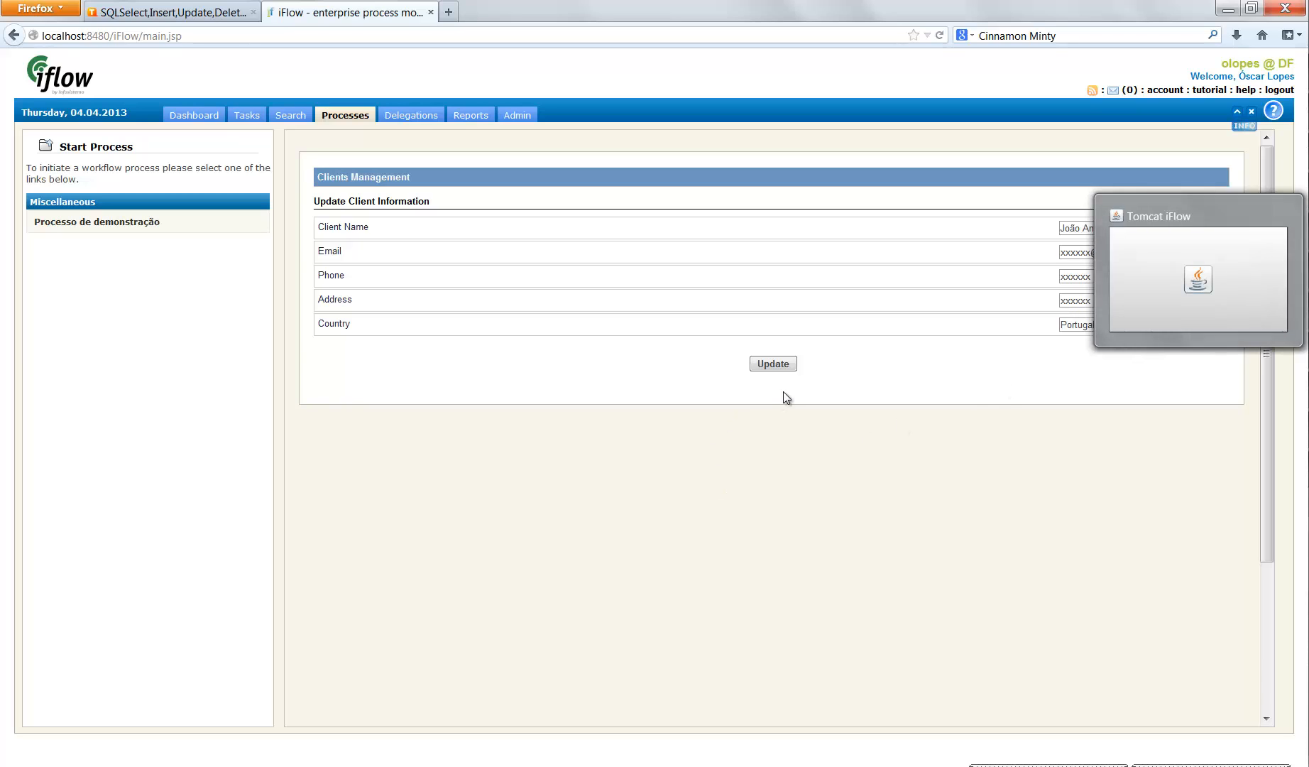
{"action": "left_click", "coordinate": [778, 365]}
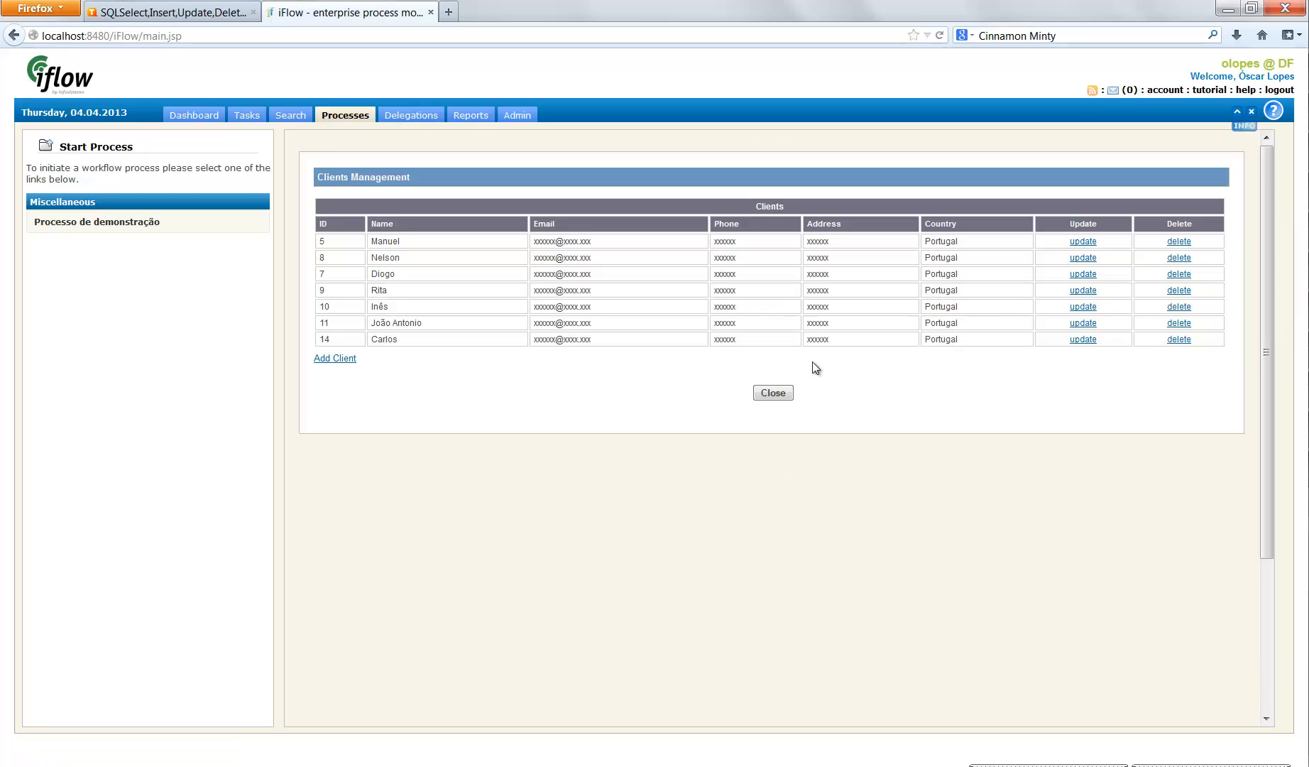
{"action": "left_click_drag", "start_coordinate": [425, 323], "coordinate": [337, 325]}
{"action": "left_click", "coordinate": [1183, 323]}
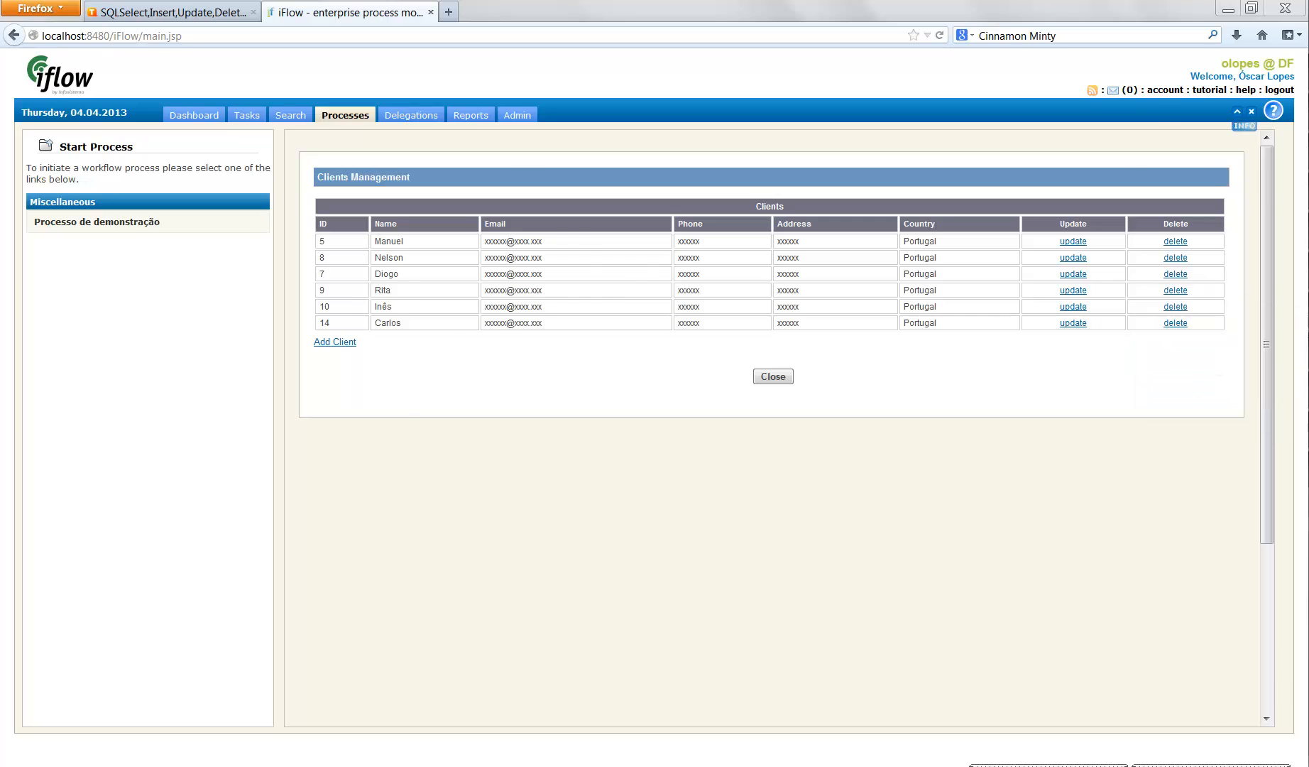
- Switch to Flow Editor and examine the name, address, country, phone and email text variables in the Start block's variable catalog
{"action": "key", "text": "alt+Tab"}
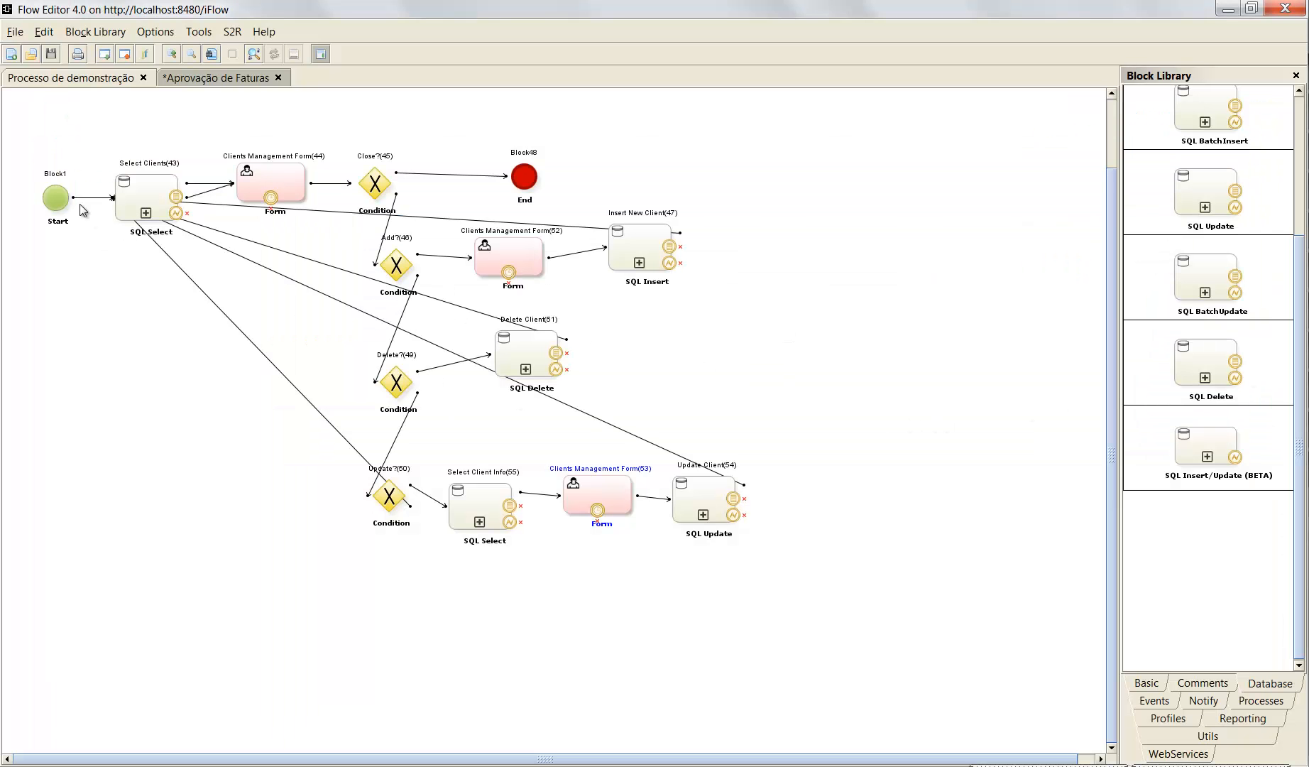
{"action": "double_click", "coordinate": [51, 199]}
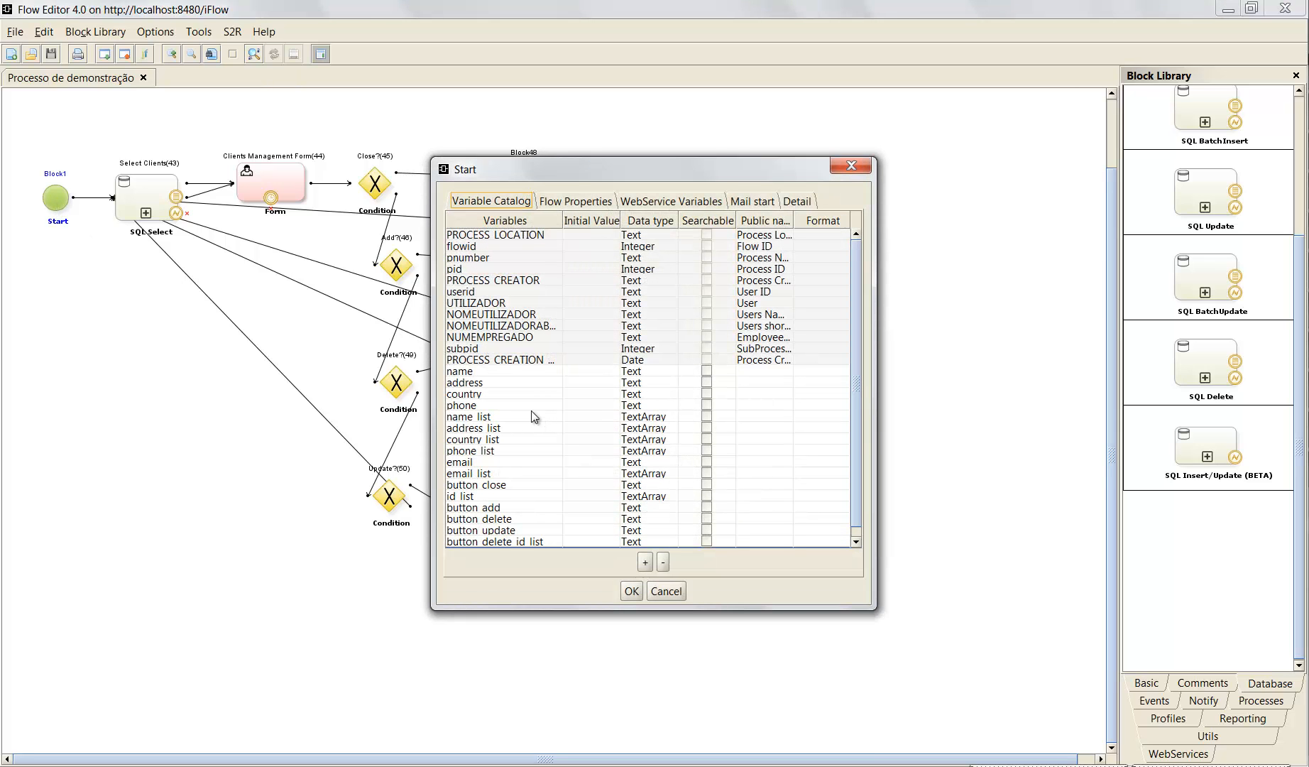
{"action": "scroll", "coordinate": [531, 410], "scroll_direction": "down", "scroll_amount": 1}
{"action": "left_click", "coordinate": [502, 371]}
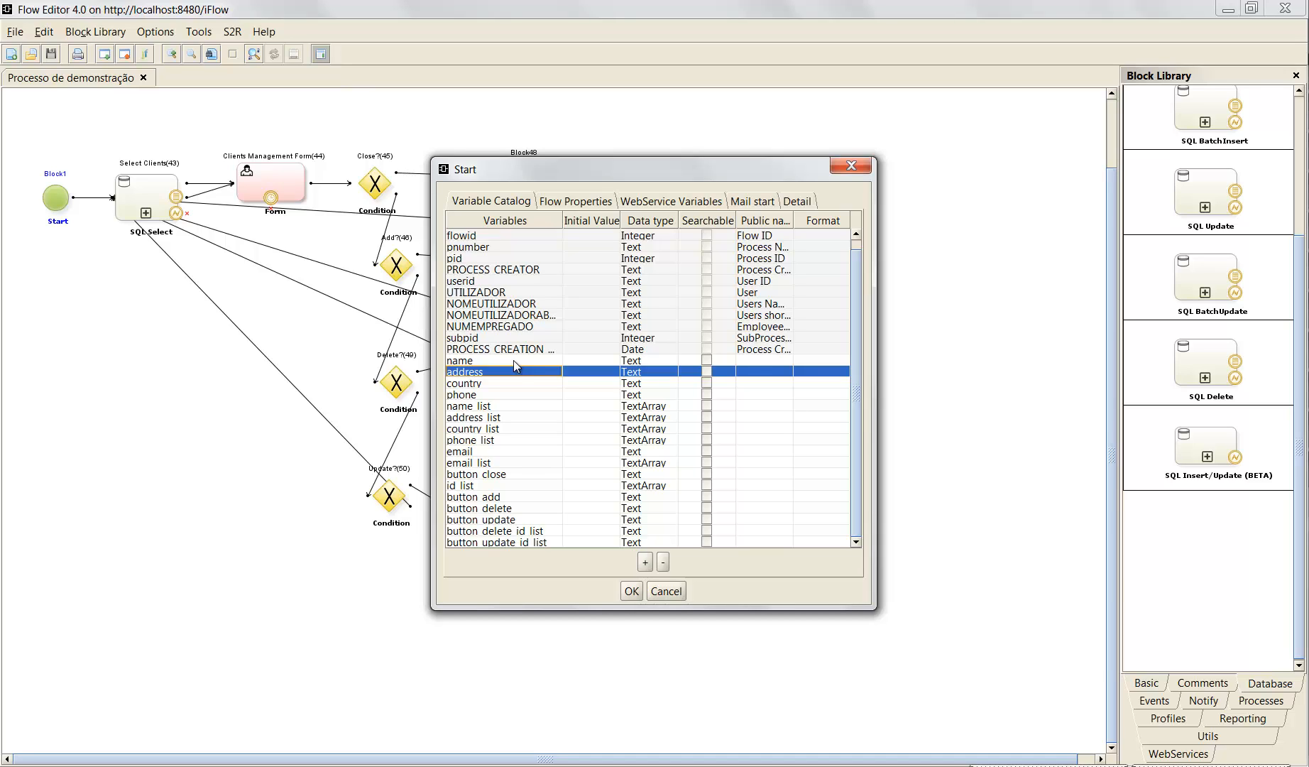
{"action": "left_click", "coordinate": [514, 360]}
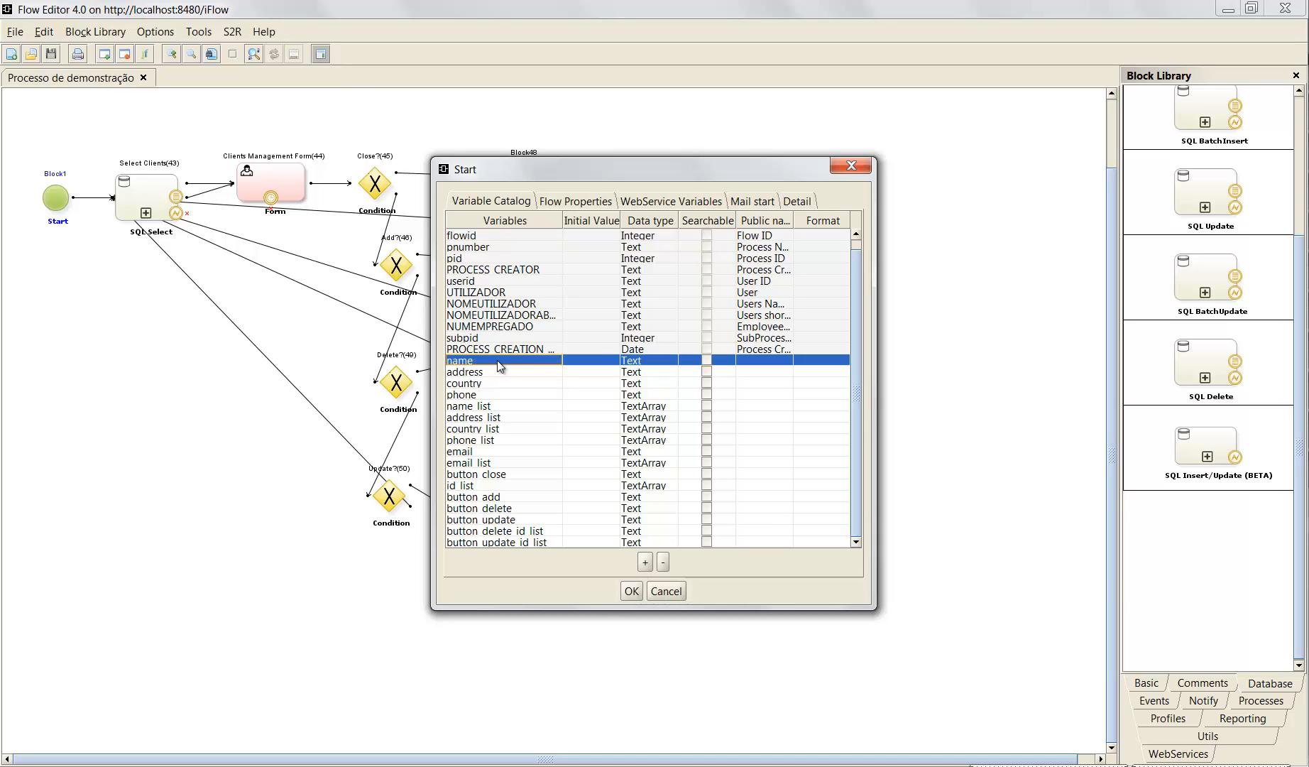
{"action": "left_click", "coordinate": [494, 371]}
{"action": "left_click", "coordinate": [490, 383]}
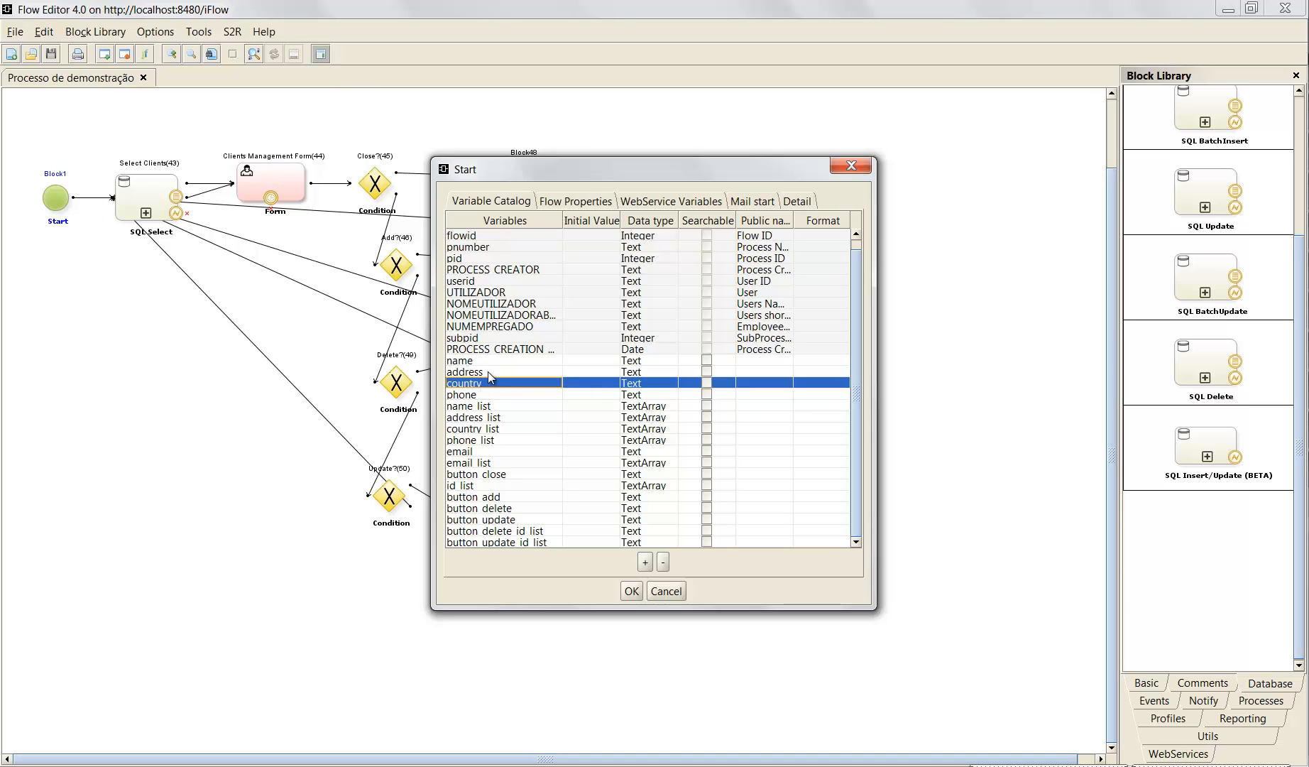
{"action": "left_click", "coordinate": [492, 394]}
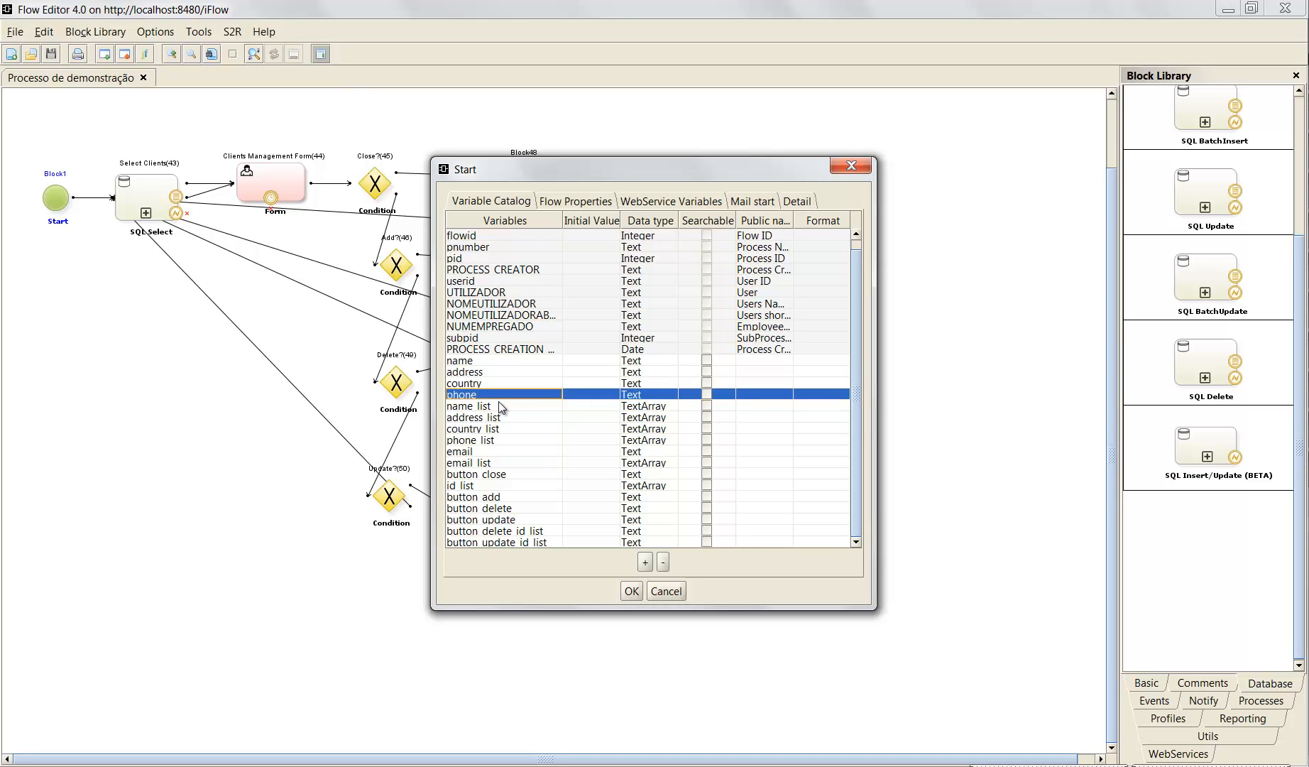
{"action": "left_click", "coordinate": [487, 452]}
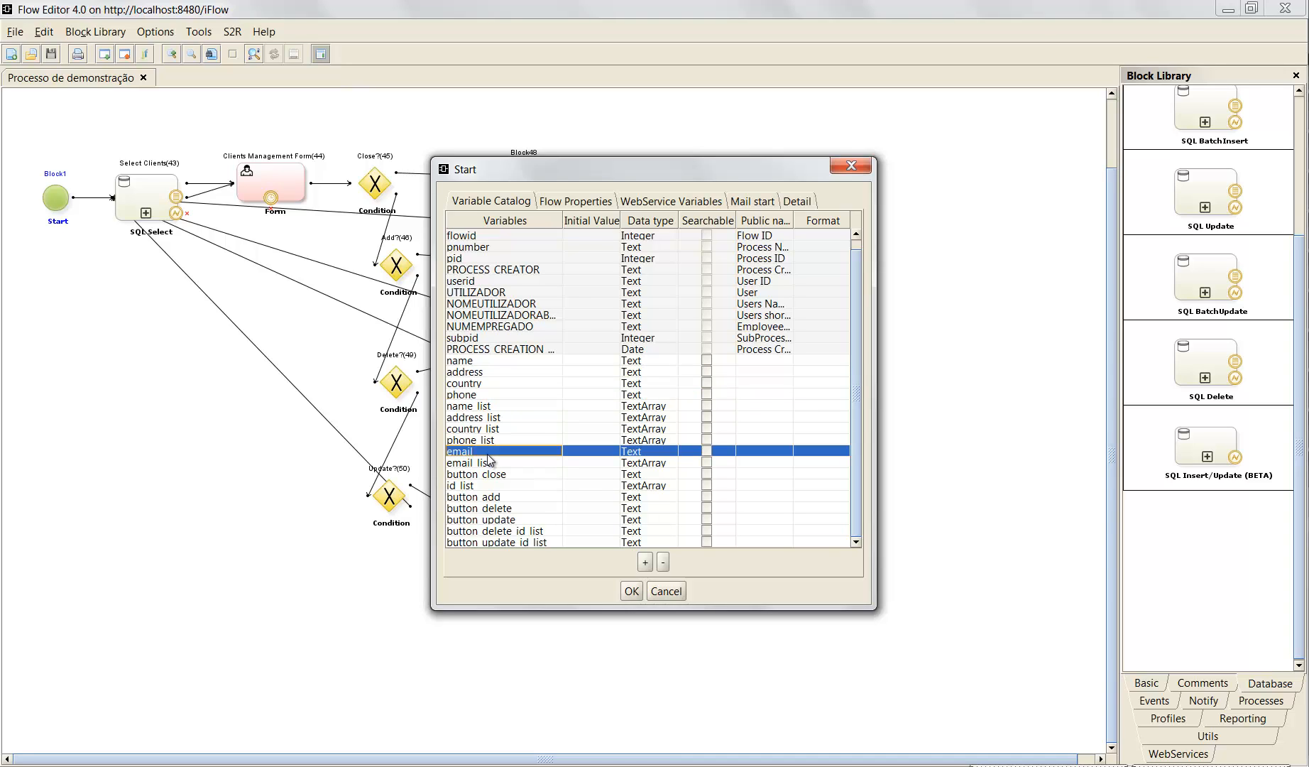
- Examine the TextArray variables name_list, address_list, country_list and email_list in the variable catalog
{"action": "left_click", "coordinate": [500, 407]}
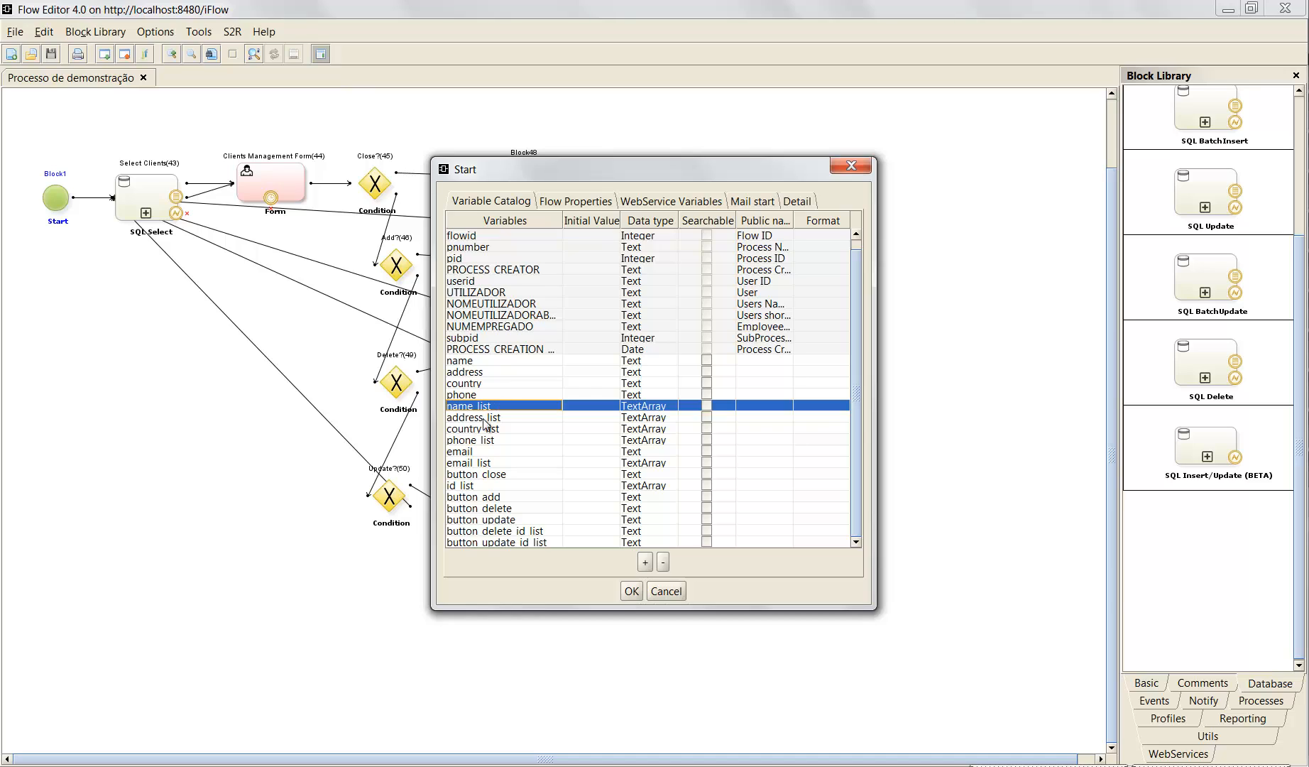
{"action": "left_click", "coordinate": [488, 419]}
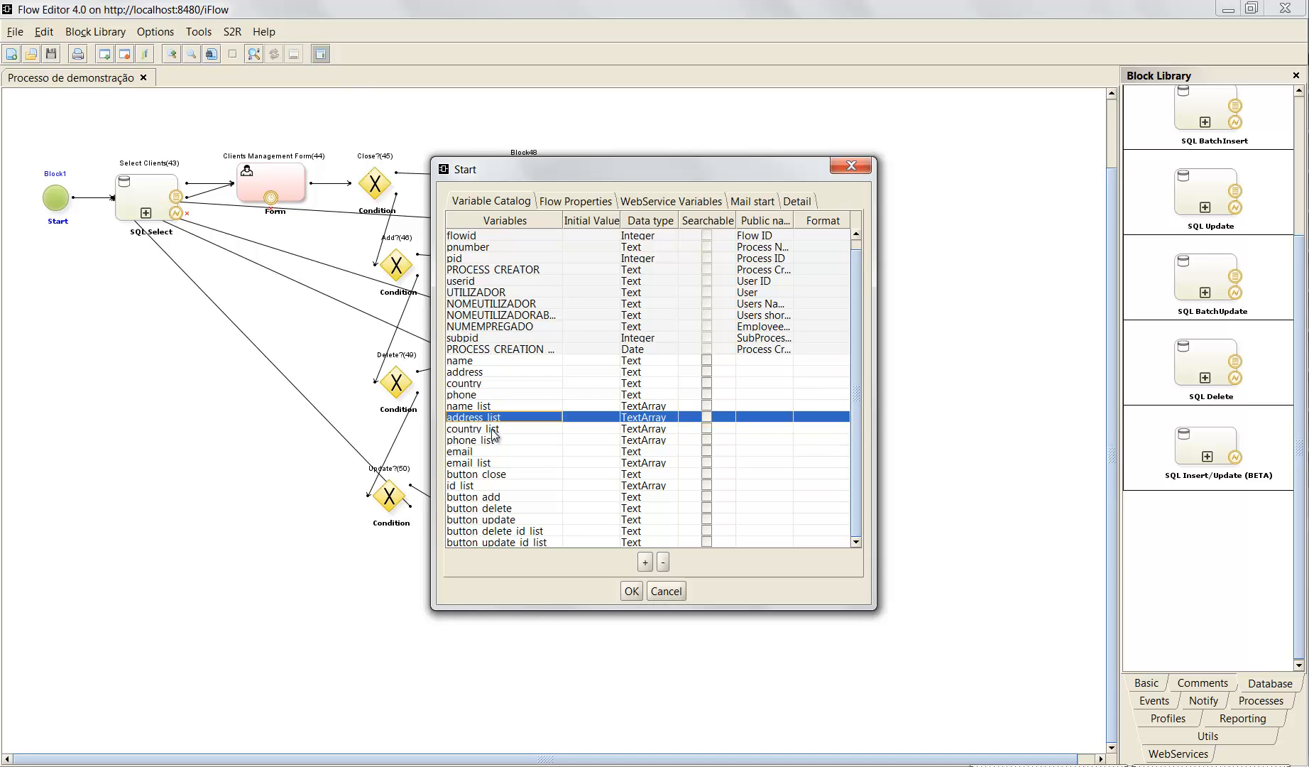
{"action": "left_click", "coordinate": [496, 431]}
{"action": "left_click", "coordinate": [476, 464]}
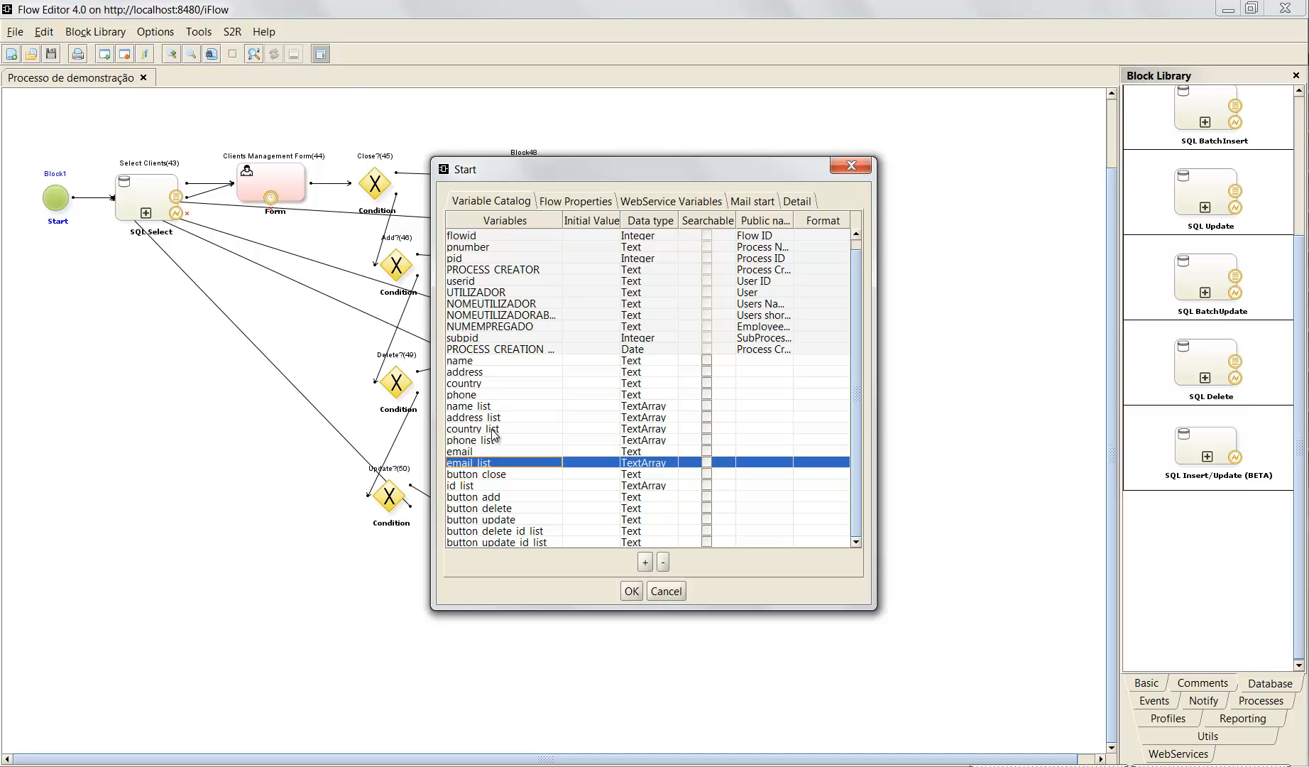
- Examine the button_close, button_add, button_delete and button_update variables in the variable catalog
{"action": "left_click", "coordinate": [487, 475]}
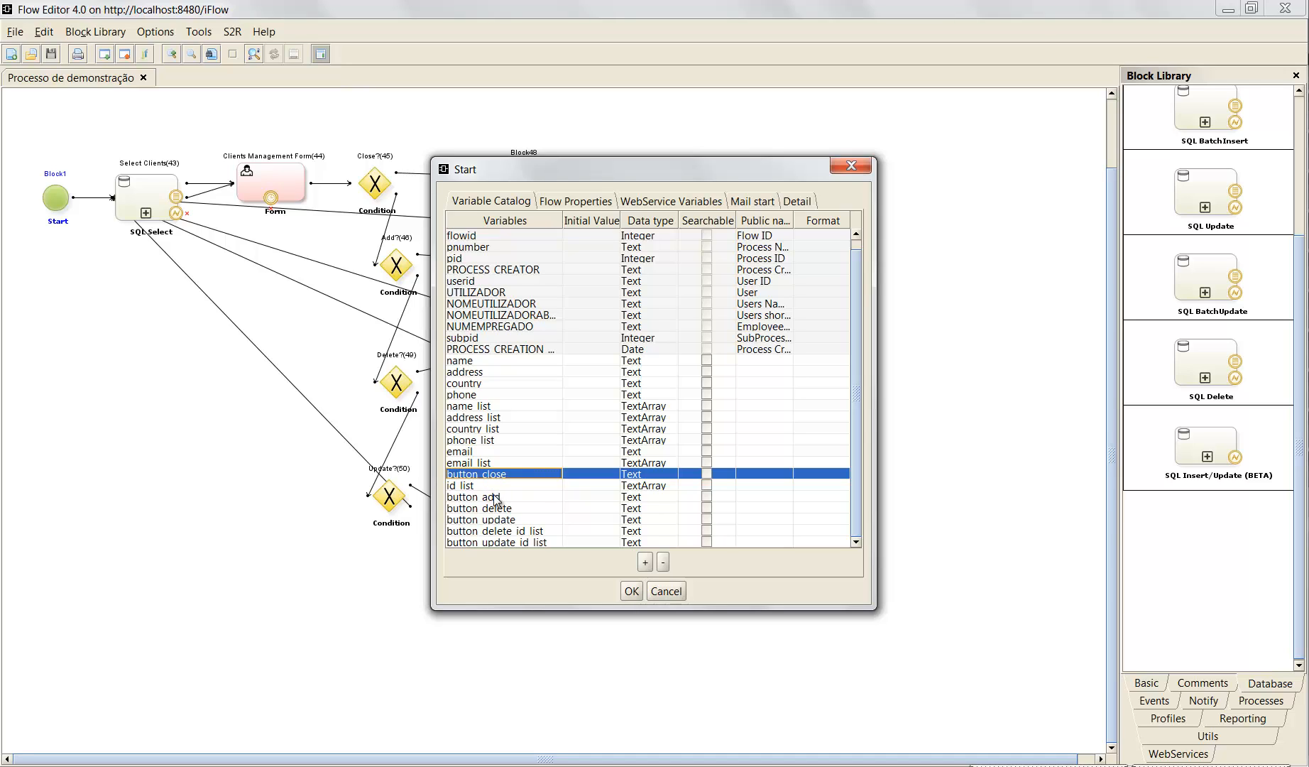
{"action": "left_click", "coordinate": [497, 499]}
{"action": "left_click", "coordinate": [501, 474]}
{"action": "left_click", "coordinate": [501, 509]}
{"action": "left_click", "coordinate": [507, 474]}
{"action": "left_click", "coordinate": [510, 497]}
{"action": "left_click", "coordinate": [504, 519]}
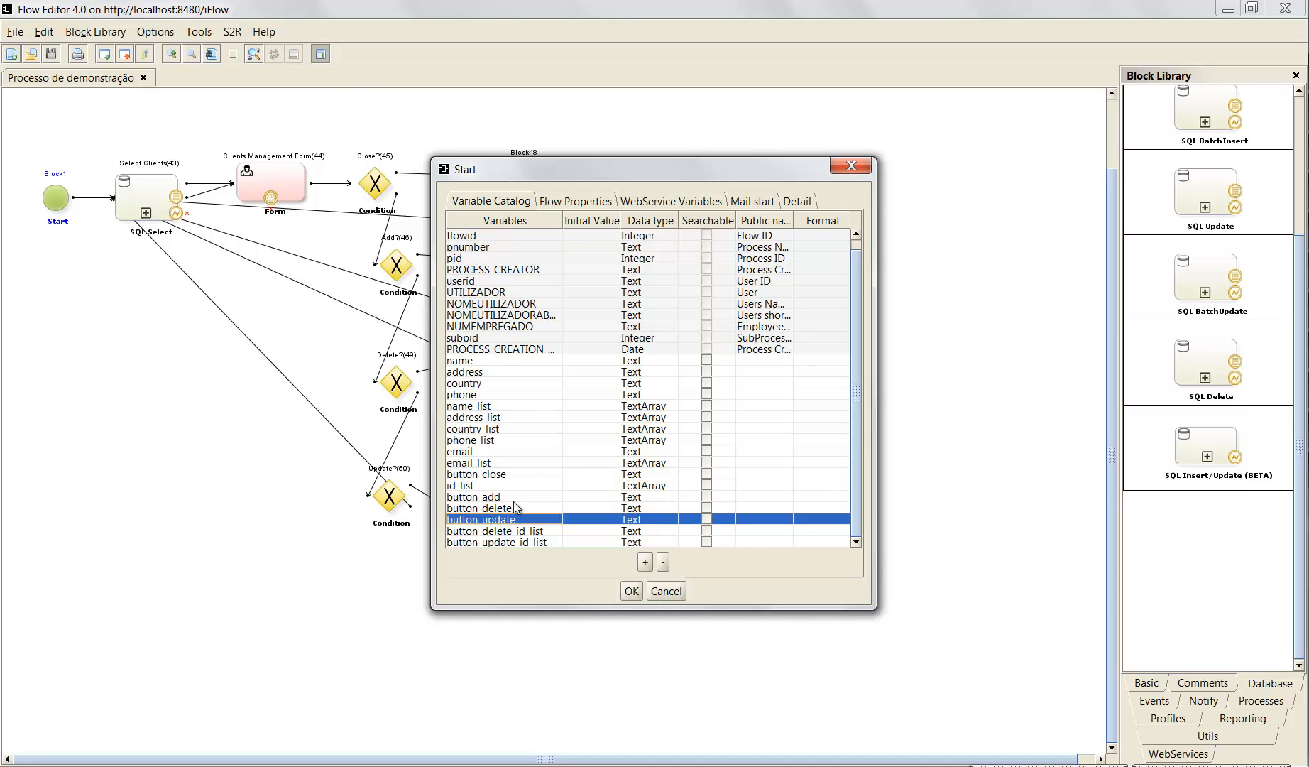
{"action": "left_click", "coordinate": [506, 474]}
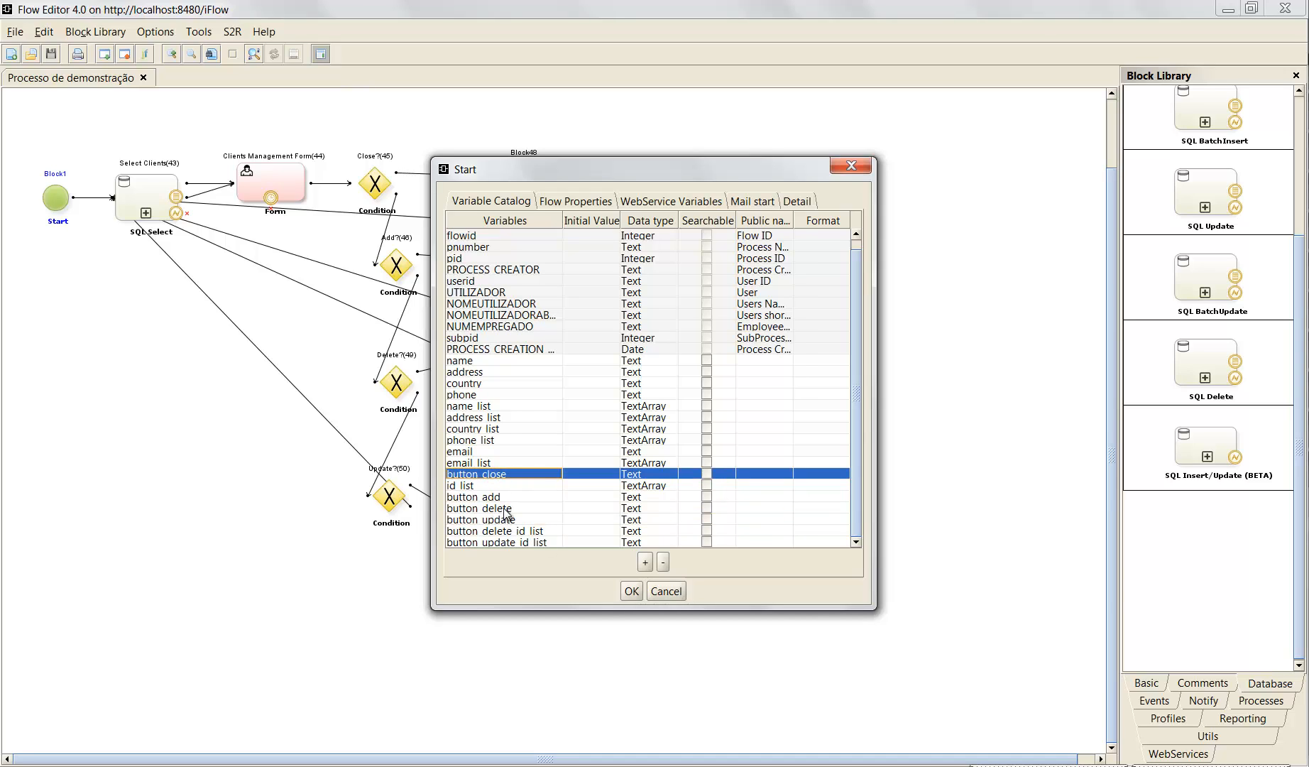
{"action": "left_click", "coordinate": [510, 497]}
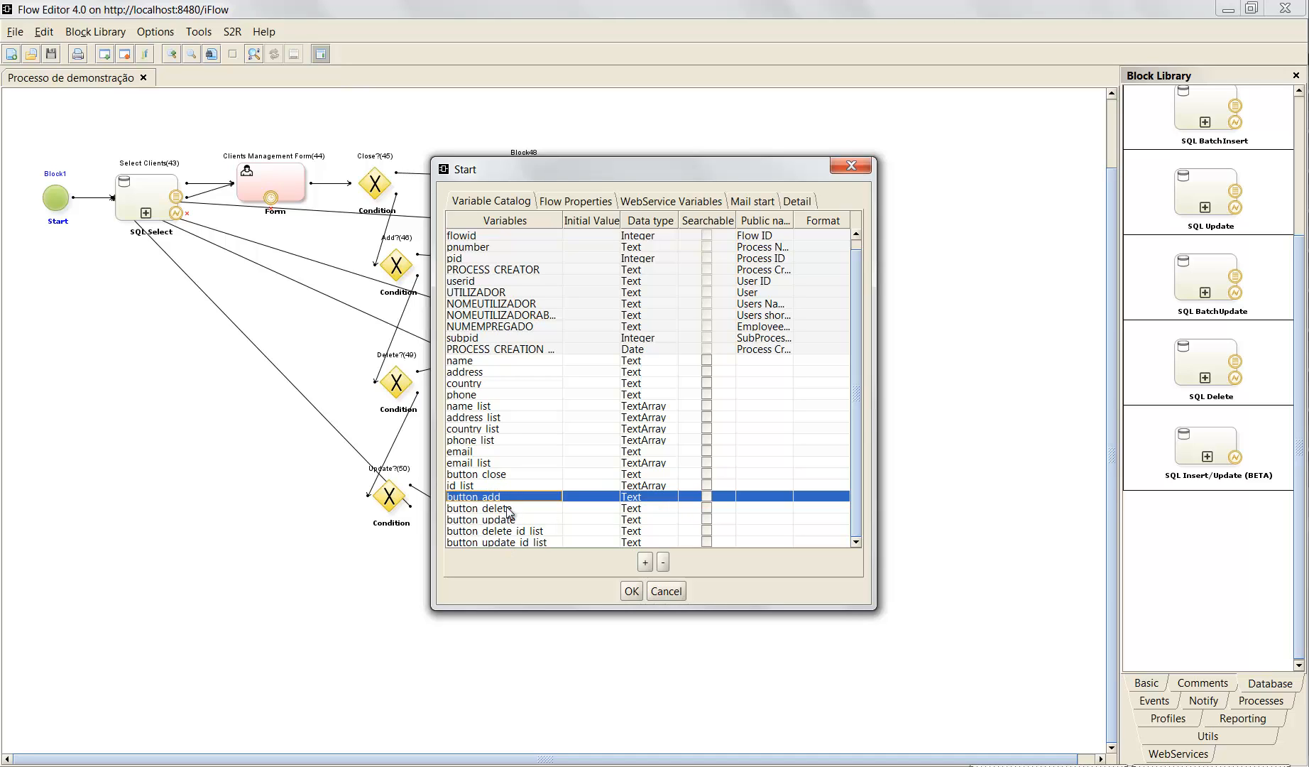
{"action": "left_click", "coordinate": [509, 510]}
{"action": "left_click", "coordinate": [518, 521]}
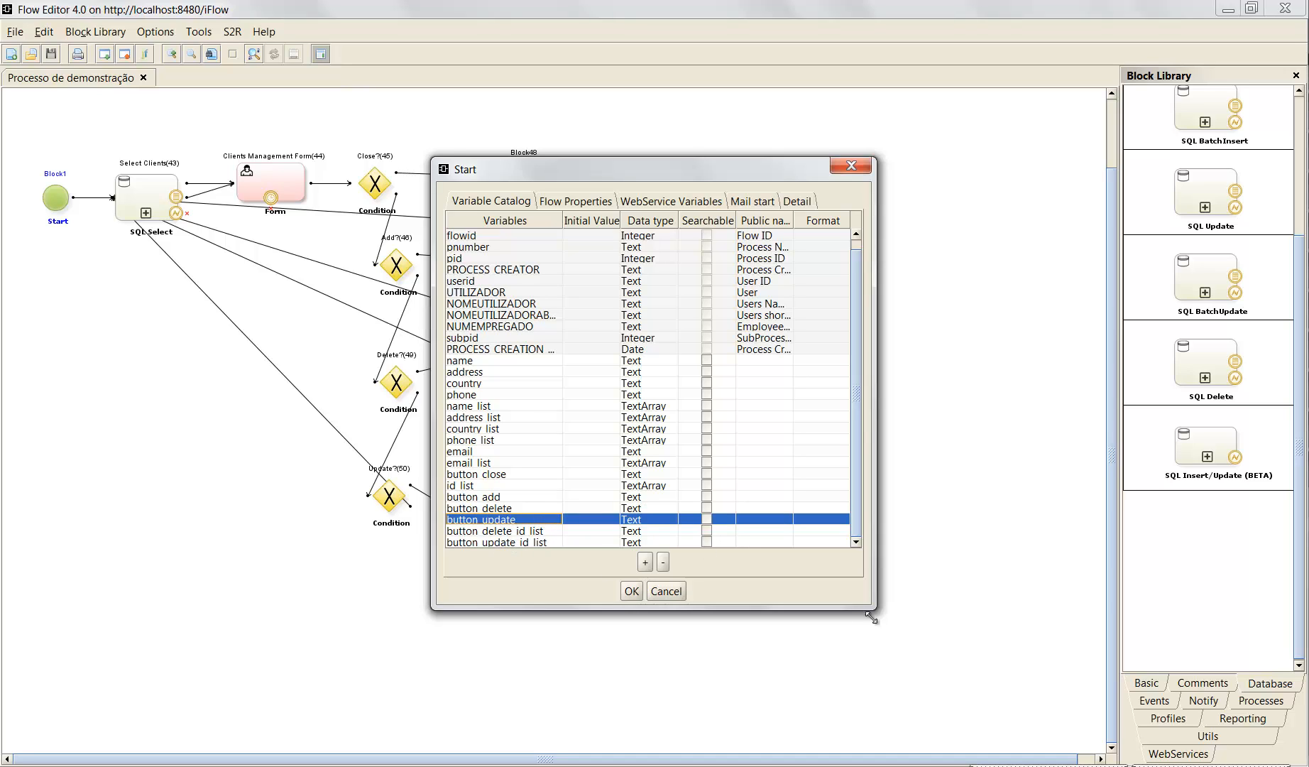
- Enlarge the Start dialog, examine the button_delete_id_list and button_update_id_list variables, and close the dialog with its settings accepted
{"action": "left_click_drag", "start_coordinate": [867, 606], "coordinate": [920, 642]}
{"action": "left_click", "coordinate": [511, 541]}
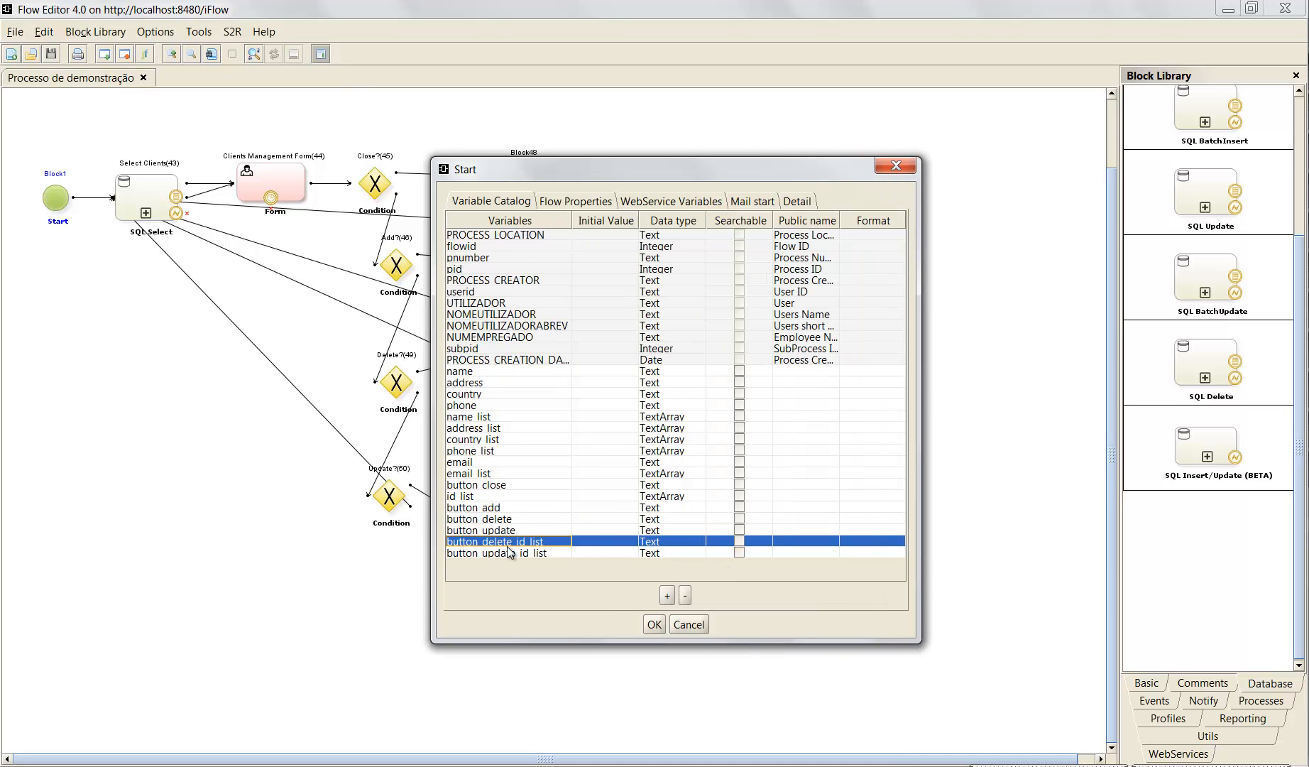
{"action": "left_click", "coordinate": [512, 553]}
{"action": "left_click", "coordinate": [512, 541]}
{"action": "left_click", "coordinate": [504, 531]}
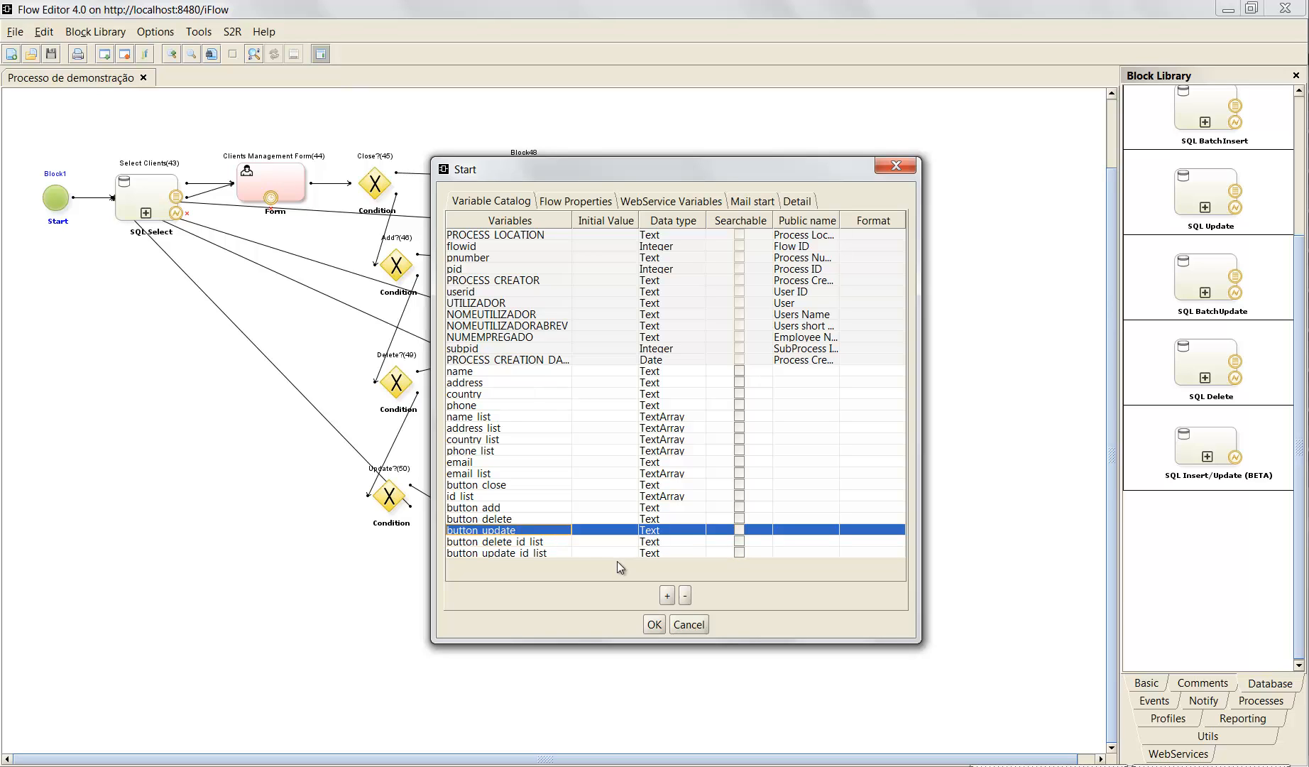
{"action": "left_click", "coordinate": [562, 553]}
{"action": "left_click", "coordinate": [556, 542]}
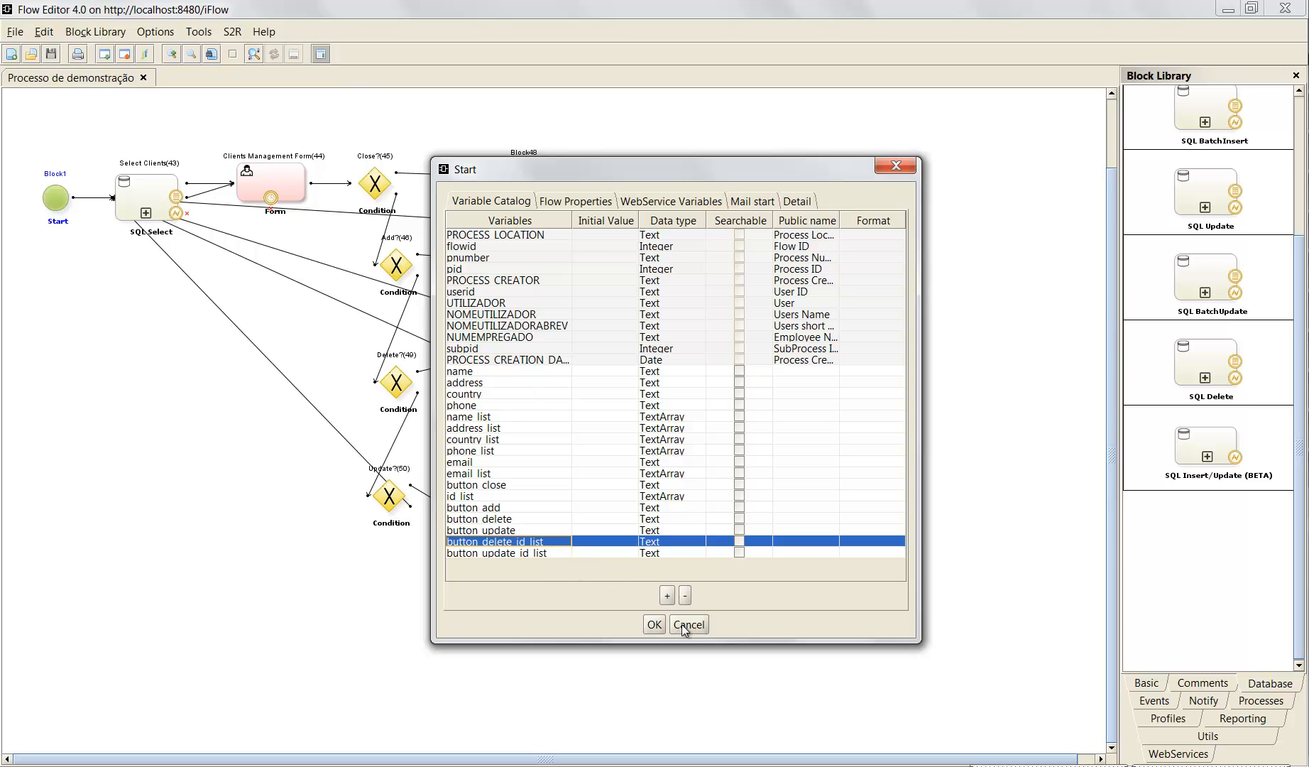
{"action": "left_click", "coordinate": [653, 625]}
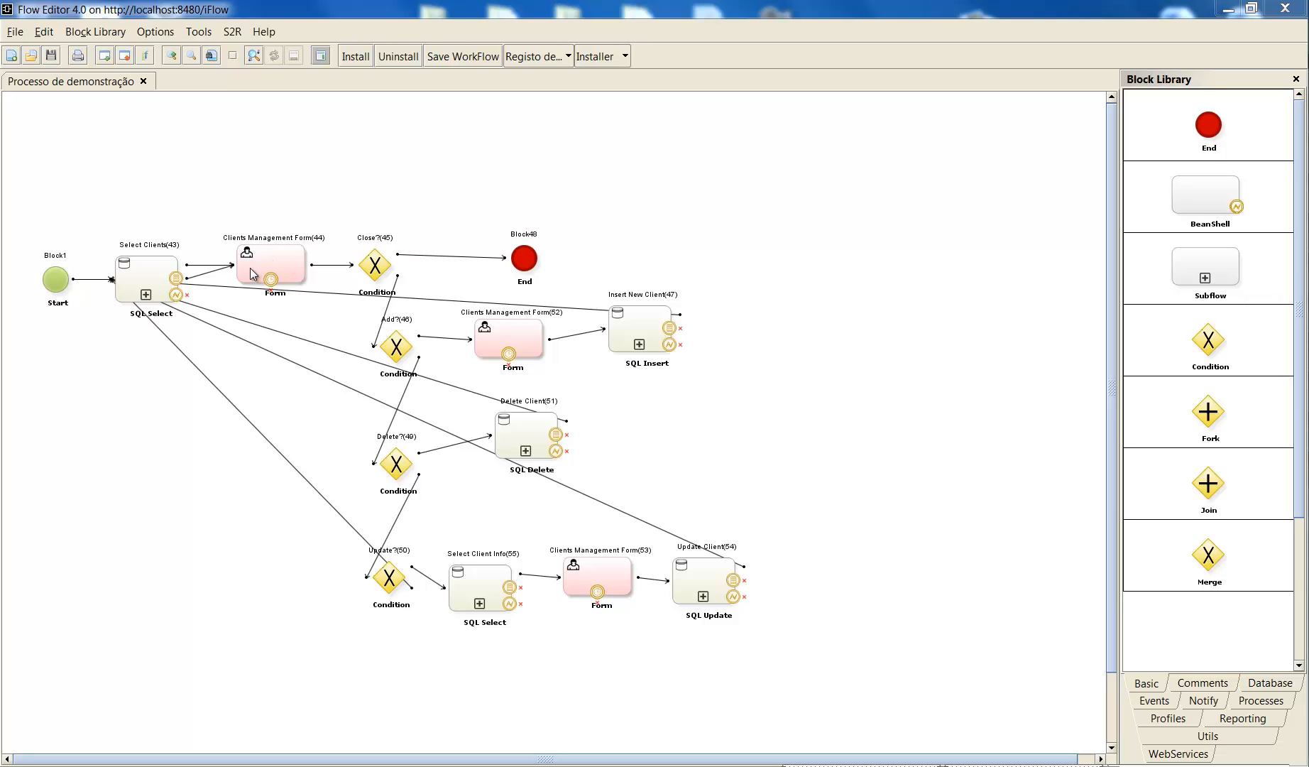
- Open the Select Clients block's advanced query in an enlarged dialog and examine how idClients maps to id_list
{"action": "double_click", "coordinate": [154, 285]}
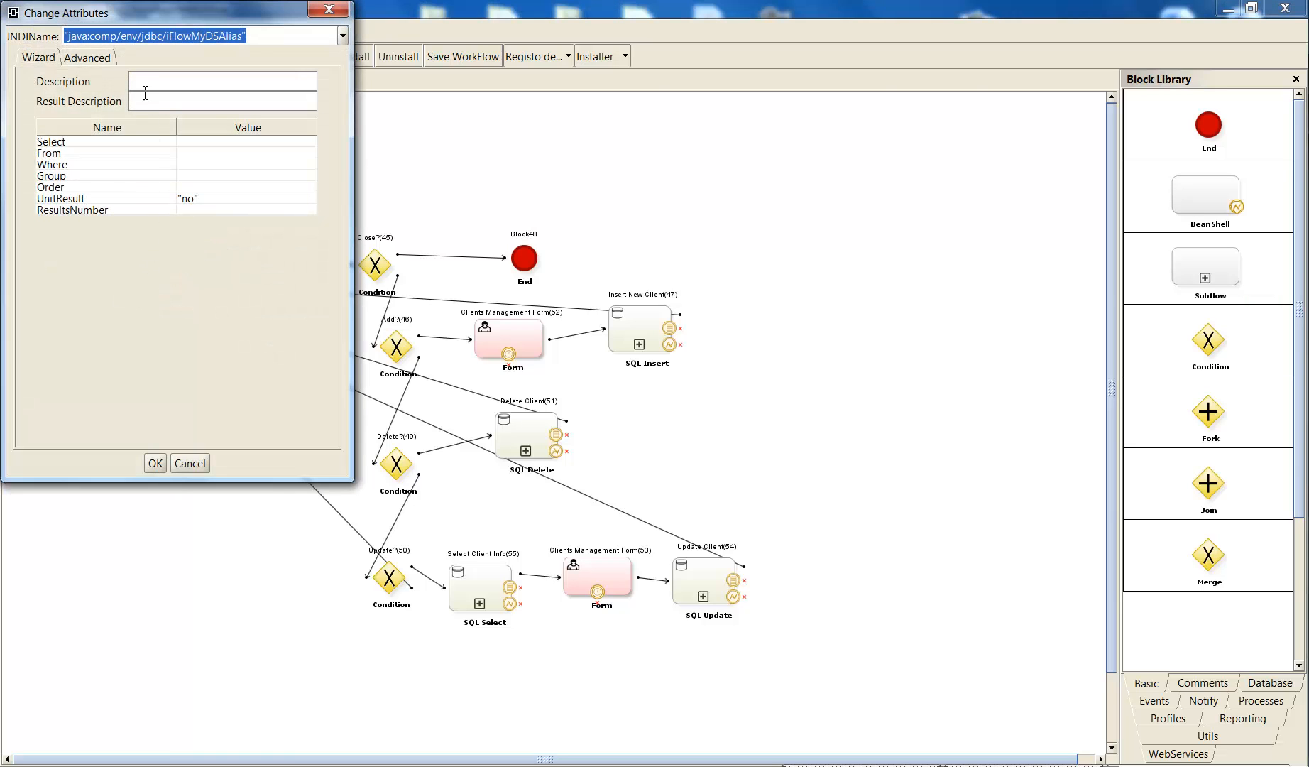
{"action": "left_click", "coordinate": [98, 60]}
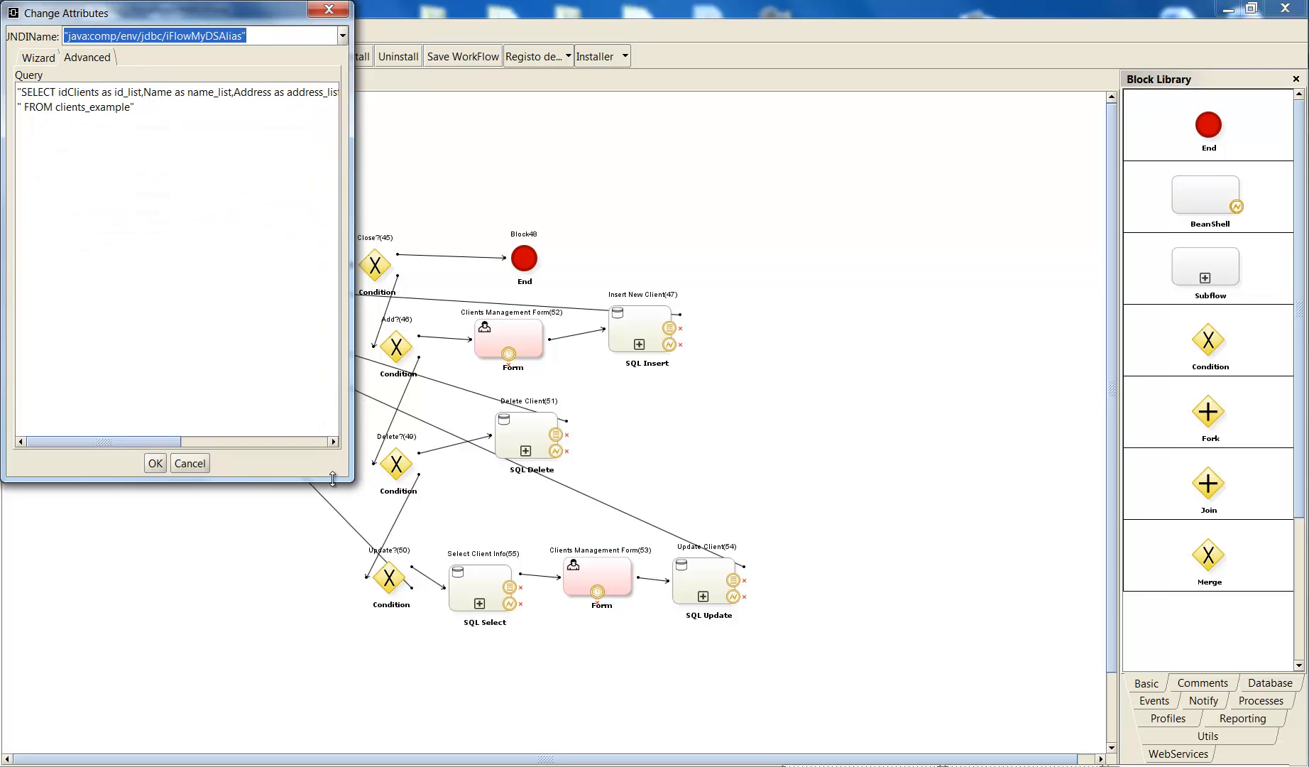
{"action": "left_click_drag", "start_coordinate": [352, 481], "coordinate": [509, 525]}
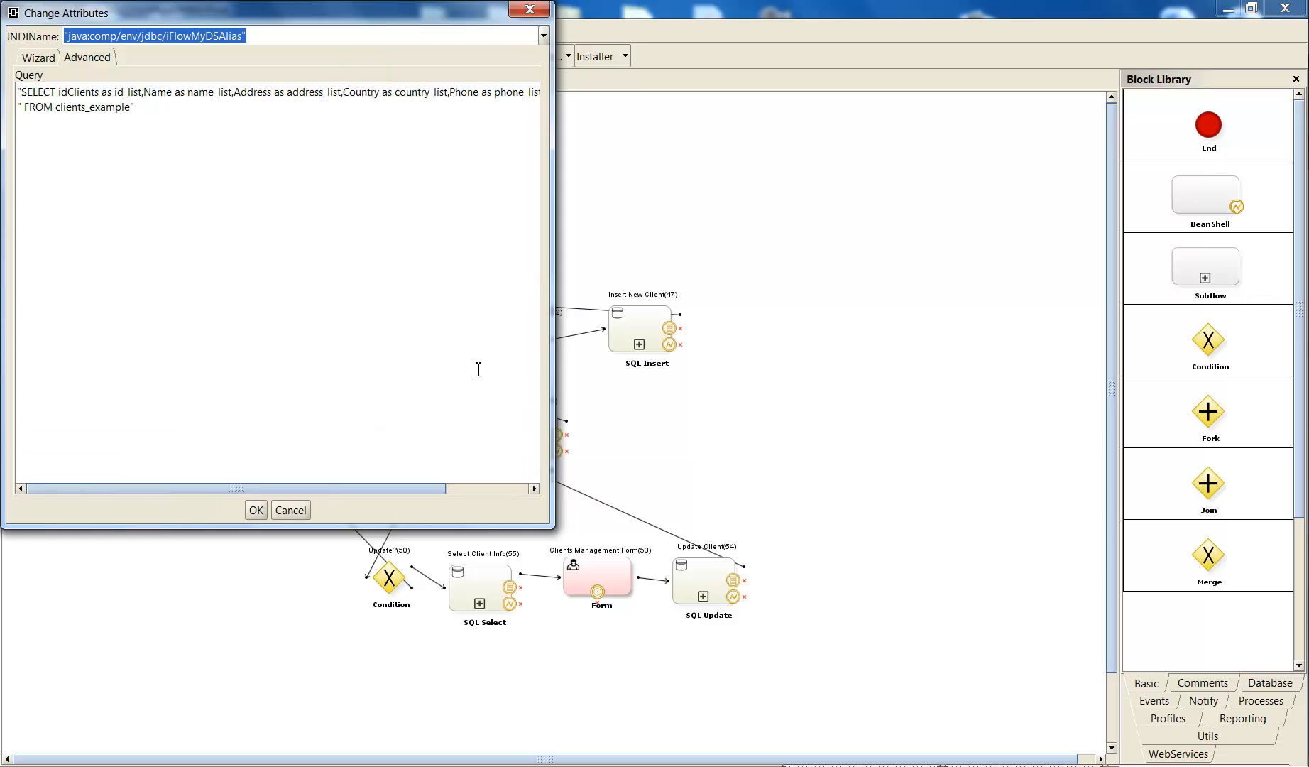
{"action": "double_click", "coordinate": [85, 92]}
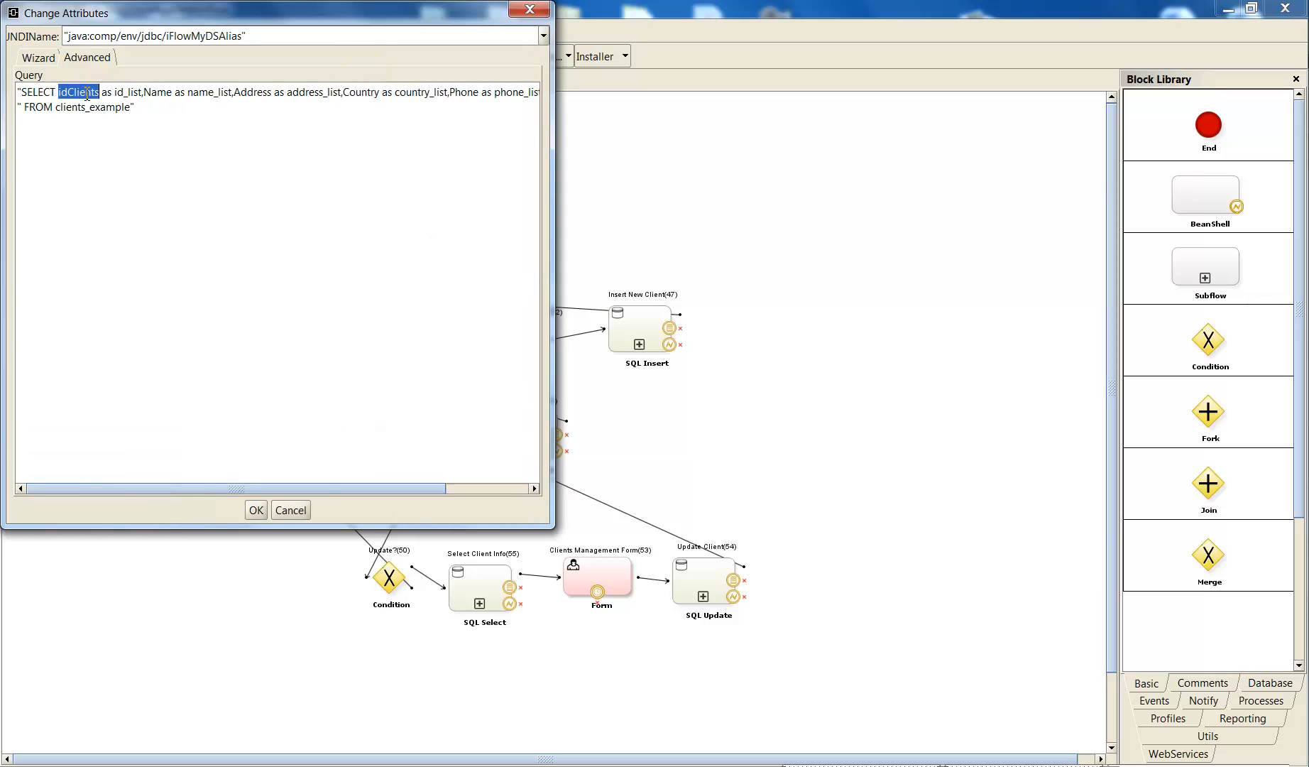
{"action": "left_click", "coordinate": [124, 92]}
{"action": "double_click", "coordinate": [107, 93]}
{"action": "double_click", "coordinate": [128, 93]}
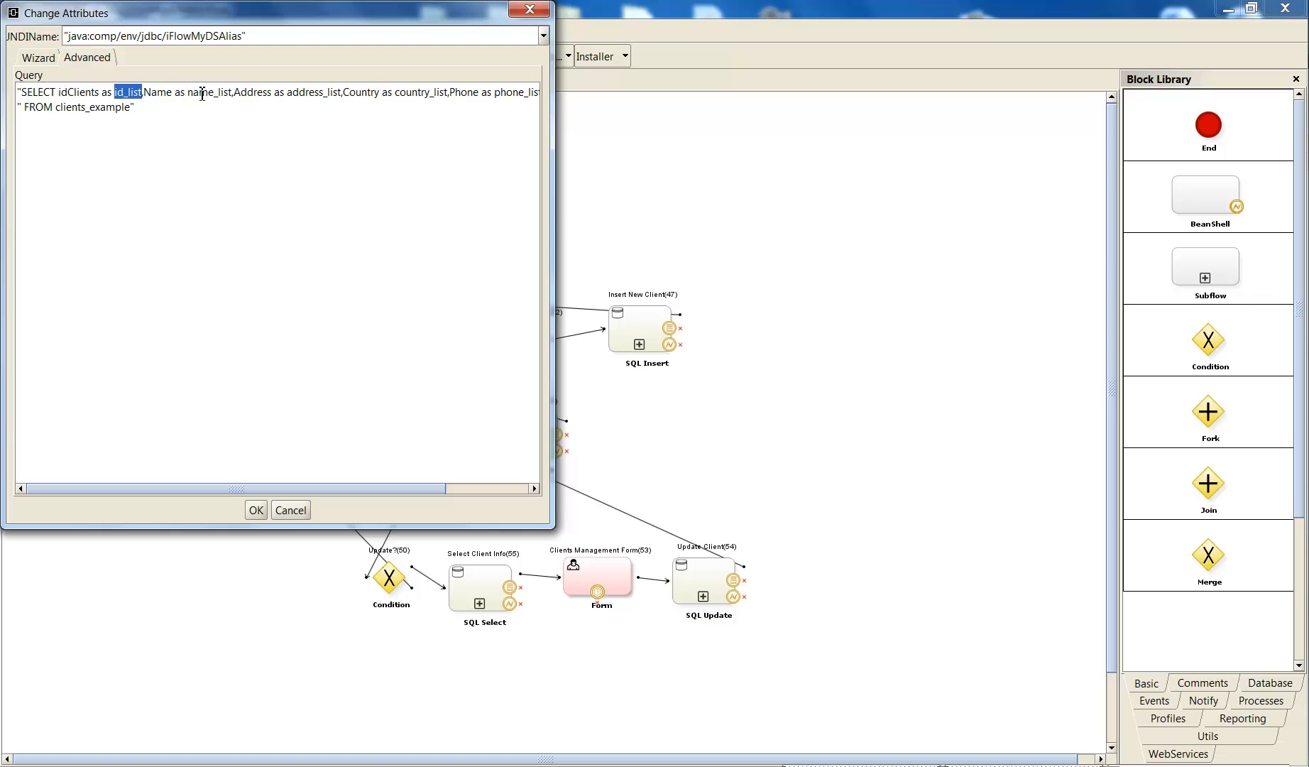
- Examine the Name and Address aliases name_list and address_list in the query, and close the dialog with its settings accepted
{"action": "double_click", "coordinate": [158, 92]}
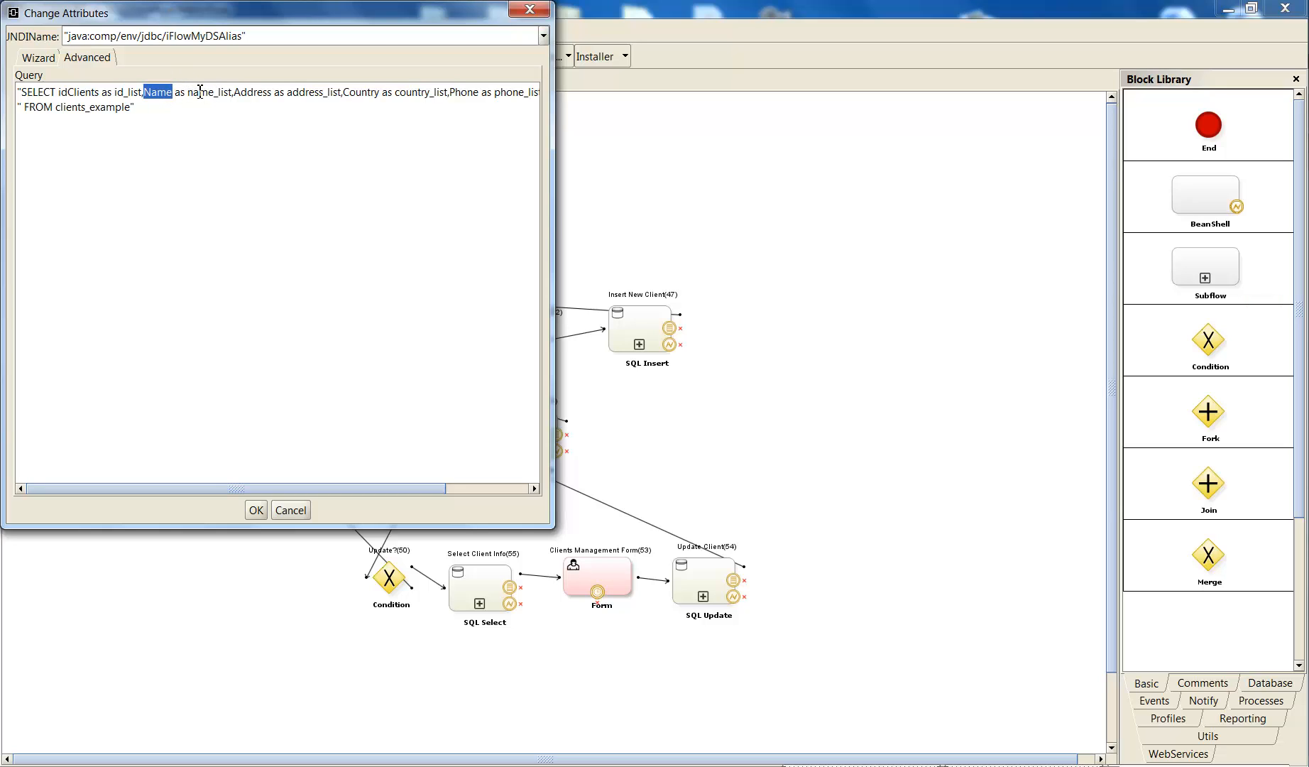
{"action": "left_click", "coordinate": [200, 92]}
{"action": "left_click_drag", "start_coordinate": [192, 96], "coordinate": [333, 92]}
{"action": "double_click", "coordinate": [249, 92]}
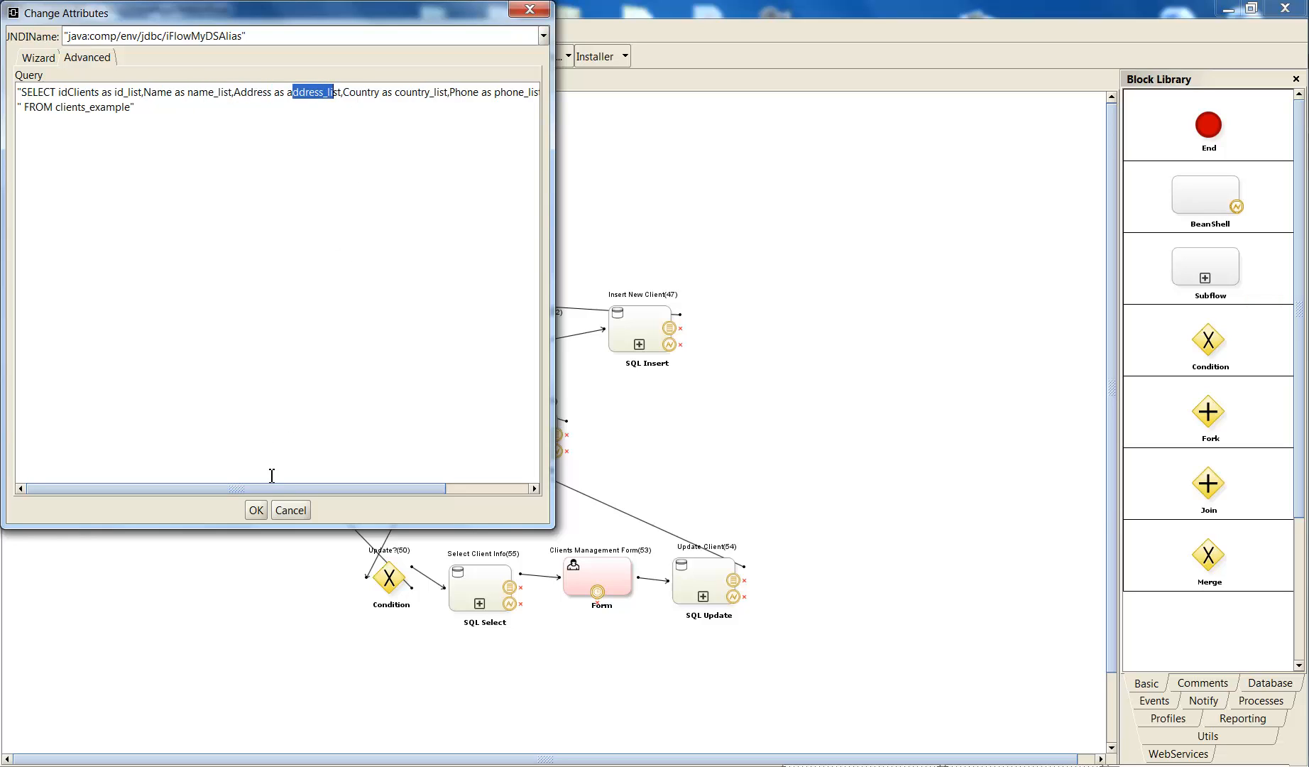
{"action": "left_click", "coordinate": [257, 510]}
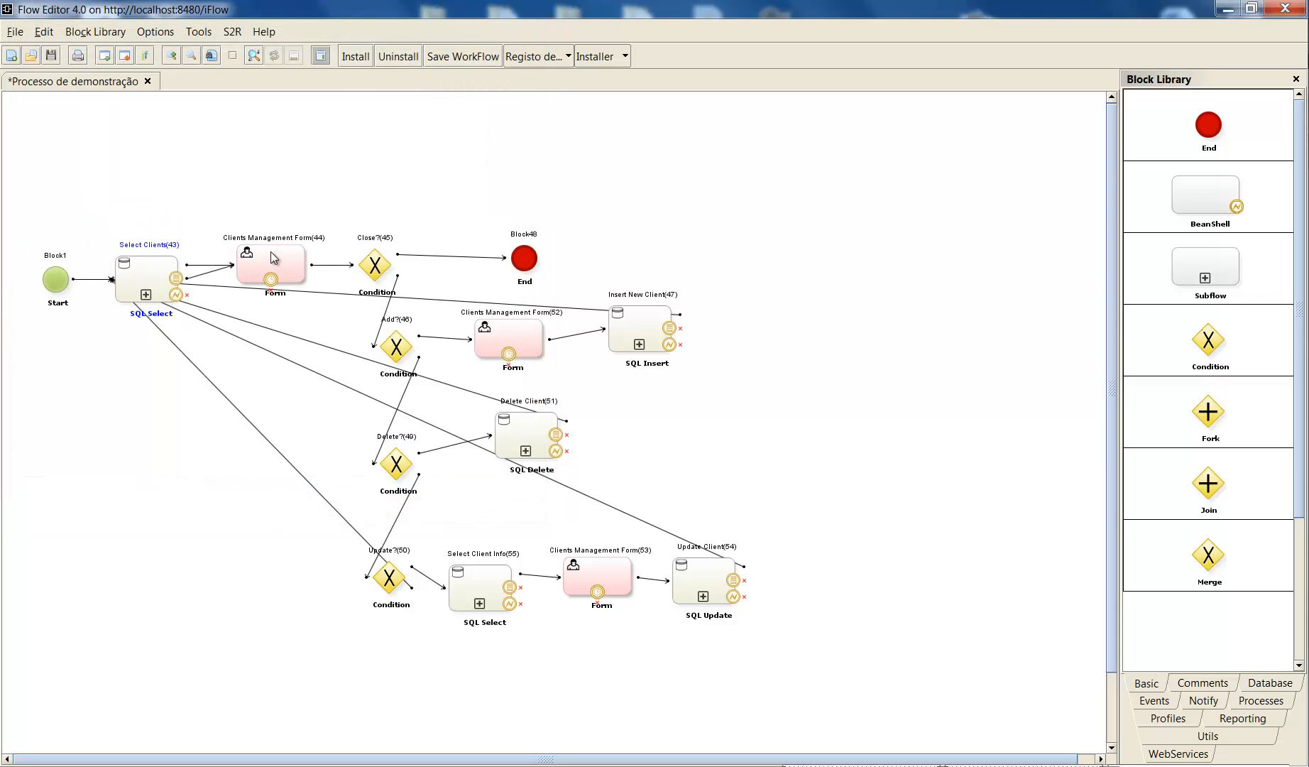
- Open the Table field of Clients Management Form(44) for editing, with the editor enlarged to show all columns through Extra Properties
{"action": "double_click", "coordinate": [291, 259]}
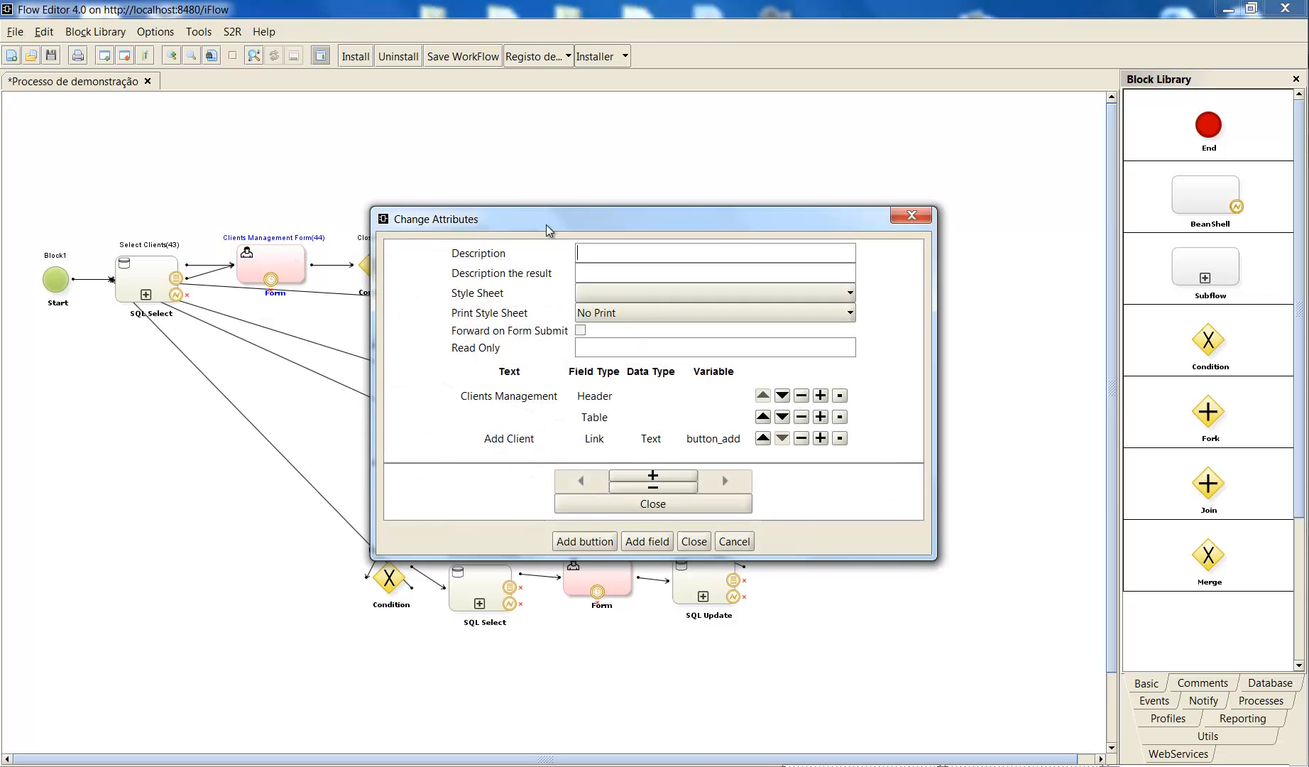
{"action": "left_click_drag", "start_coordinate": [546, 224], "coordinate": [455, 143]}
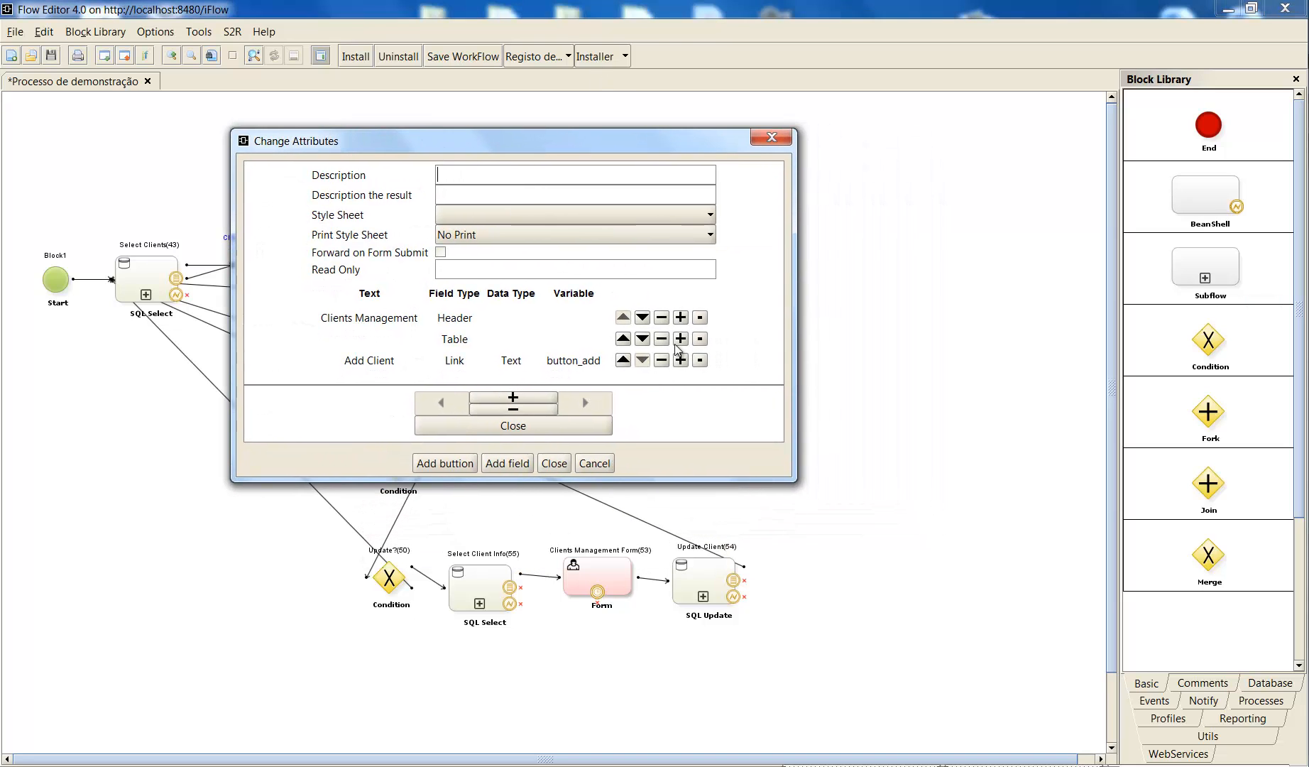
{"action": "left_click_drag", "start_coordinate": [797, 484], "coordinate": [950, 547]}
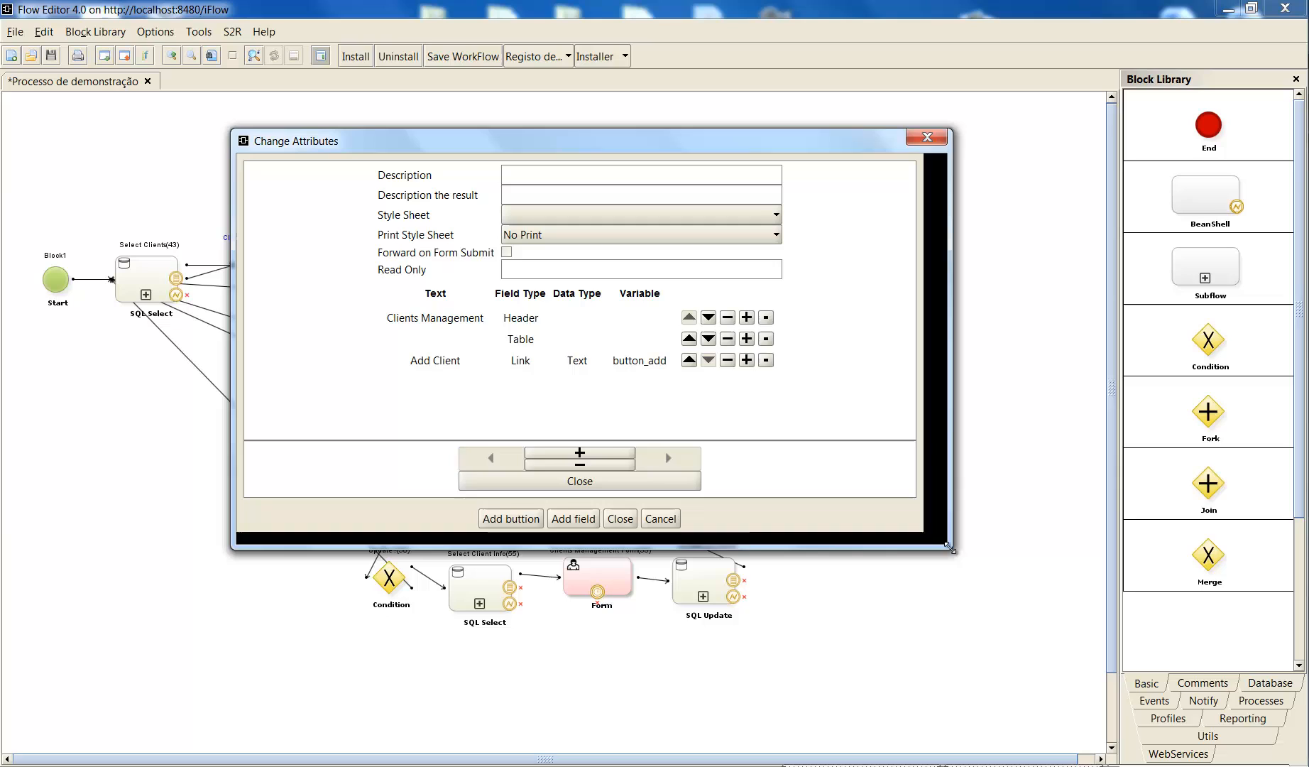
{"action": "left_click", "coordinate": [535, 348]}
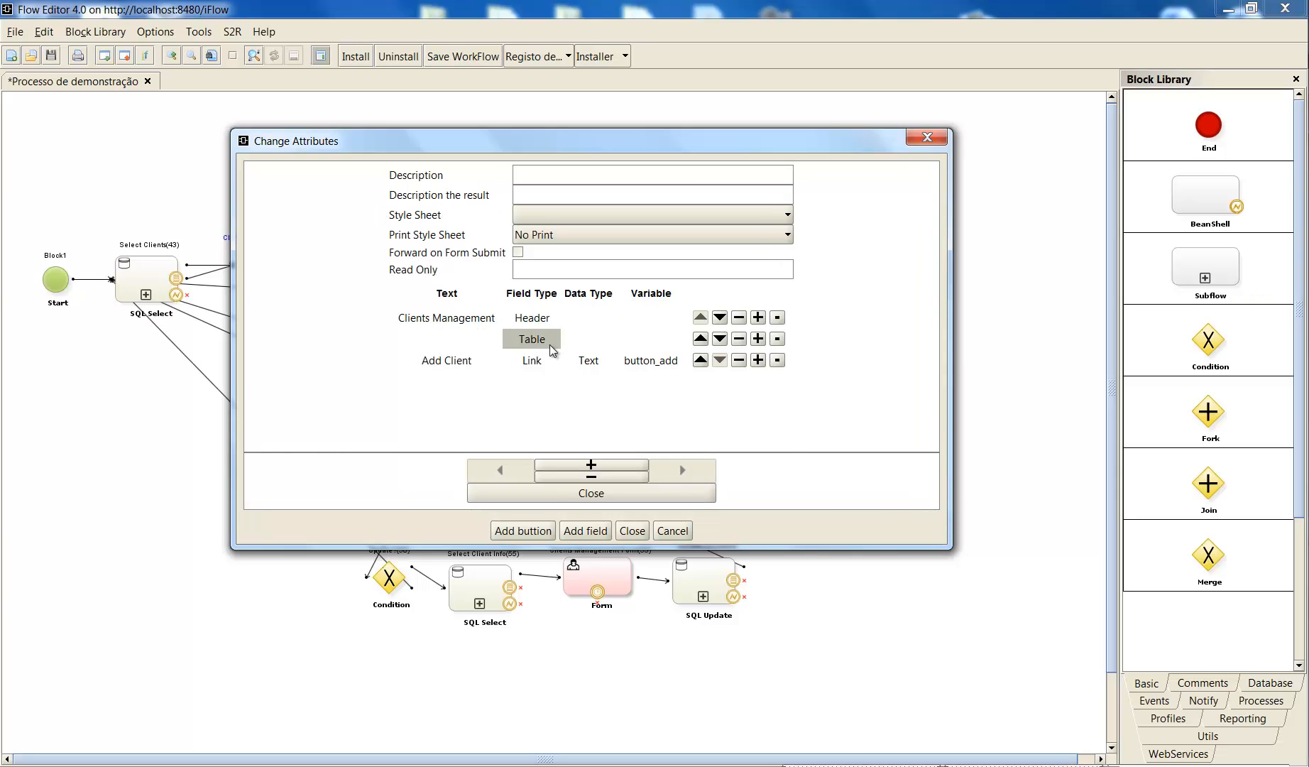
{"action": "left_click", "coordinate": [548, 345]}
{"action": "left_click_drag", "start_coordinate": [964, 559], "coordinate": [1175, 639]}
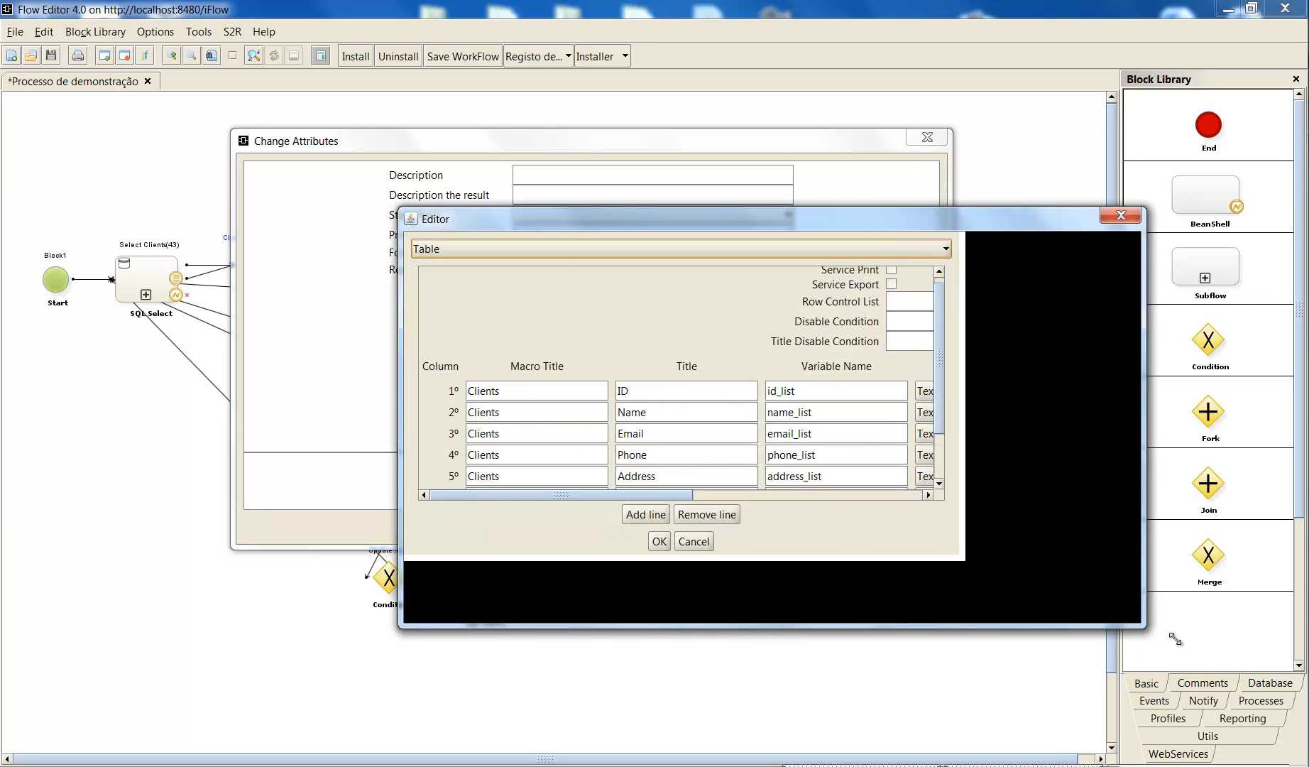
{"action": "left_click_drag", "start_coordinate": [876, 217], "coordinate": [608, 141]}
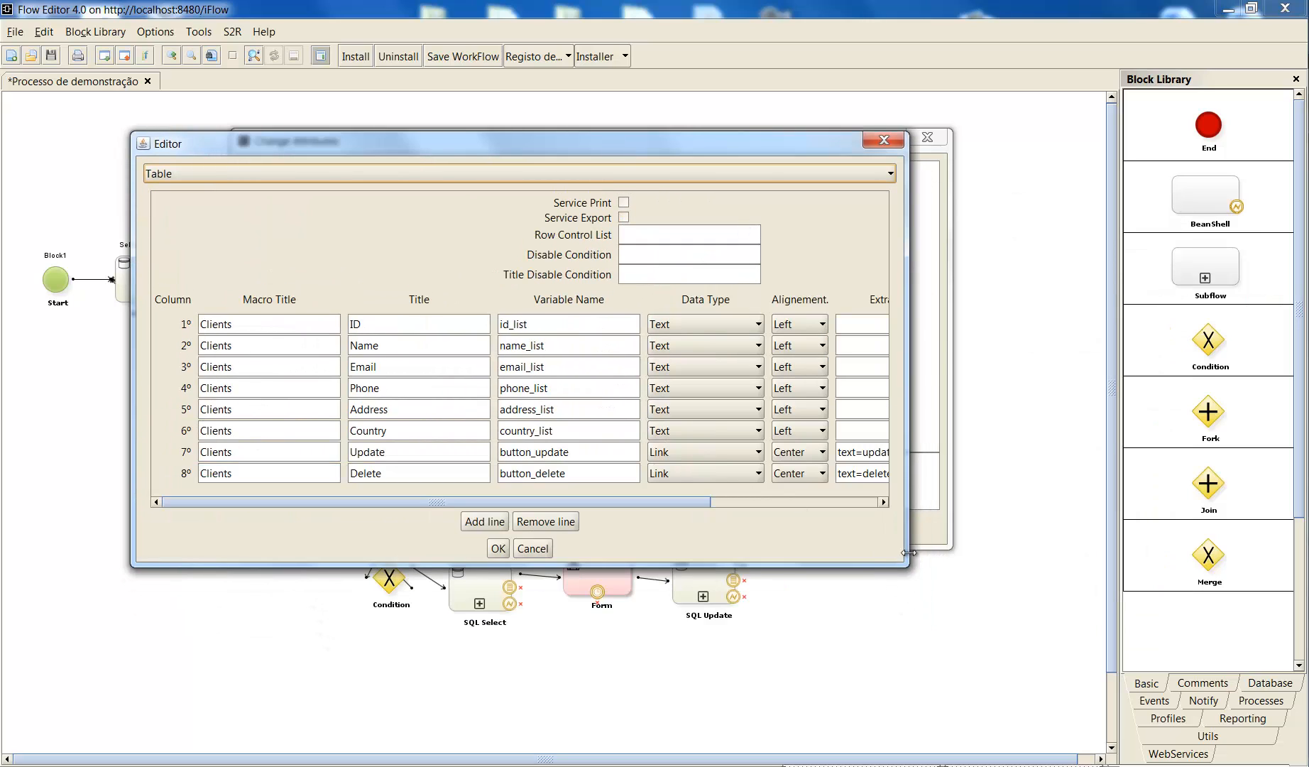
{"action": "left_click_drag", "start_coordinate": [906, 561], "coordinate": [998, 591]}
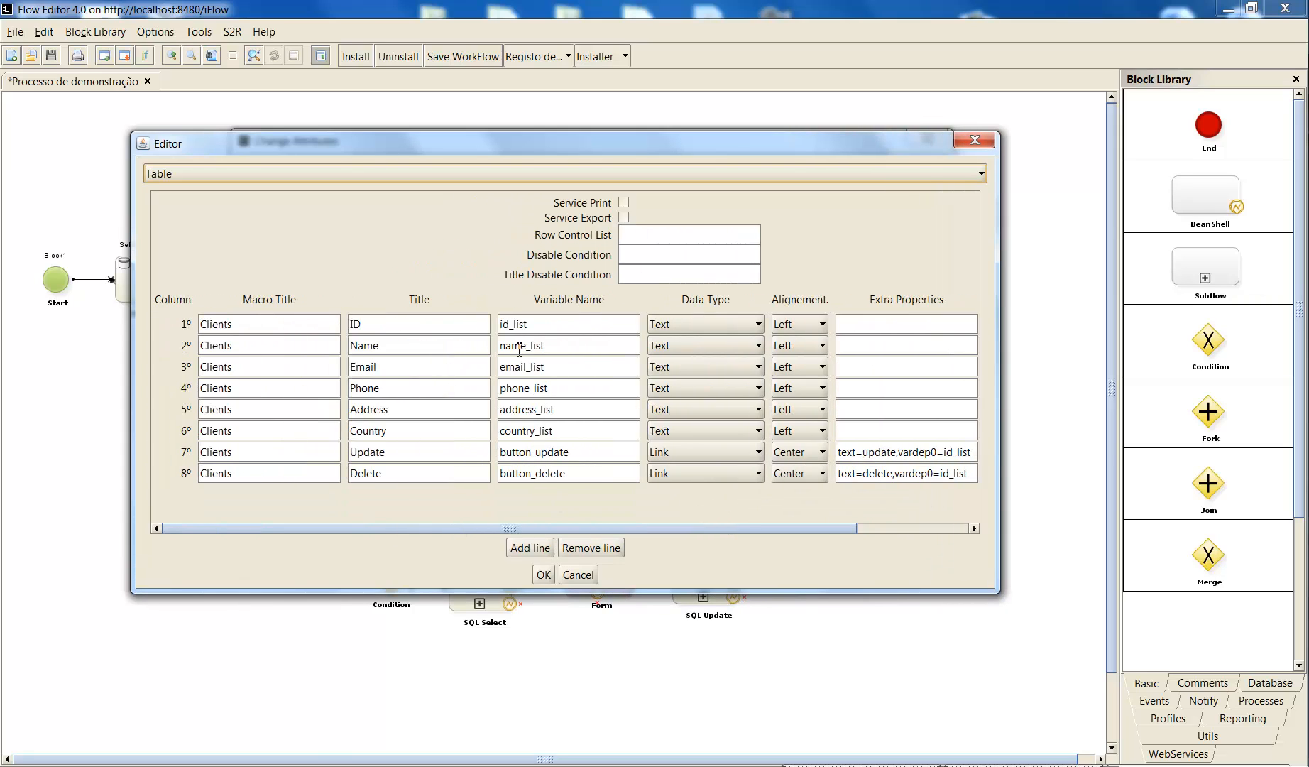
- Examine the table's id_list, name_list, email_list, phone_list and address_list variables alongside the Name column's title
{"action": "left_click_drag", "start_coordinate": [544, 326], "coordinate": [456, 327]}
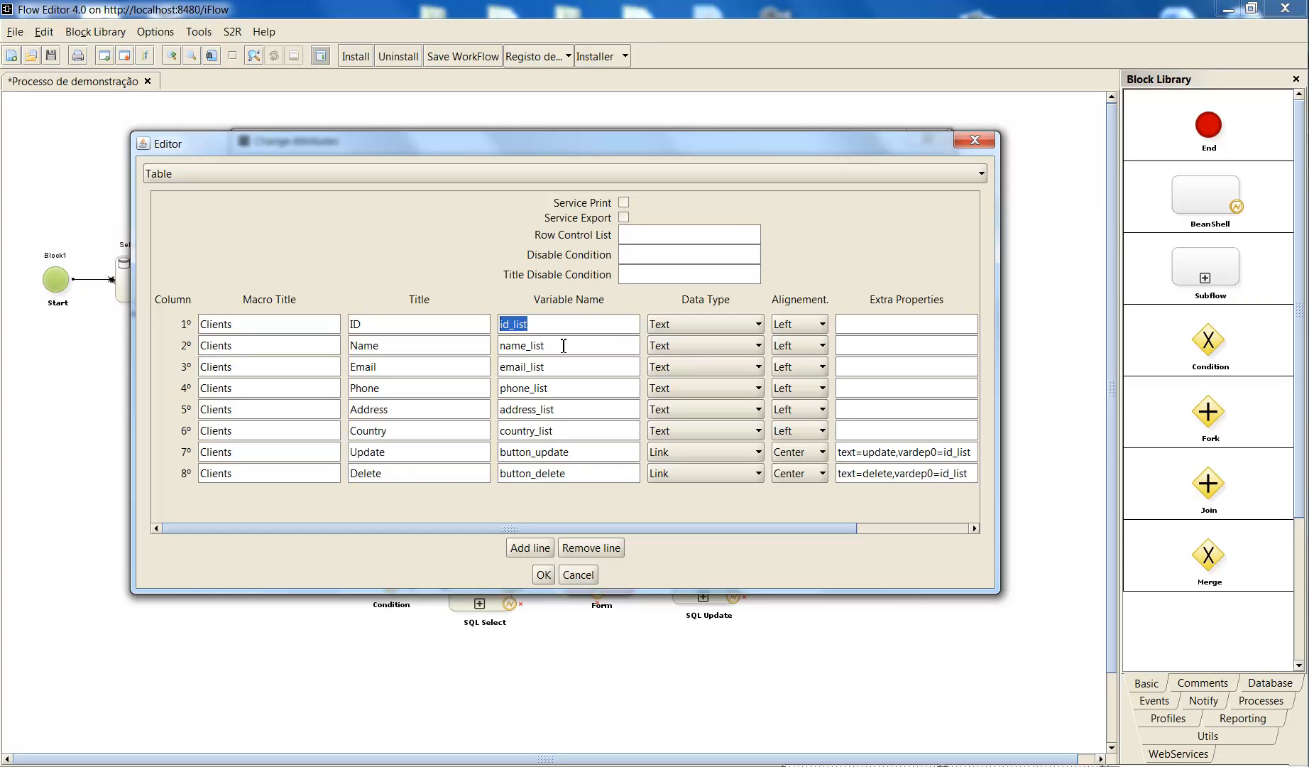
{"action": "left_click_drag", "start_coordinate": [564, 346], "coordinate": [335, 350]}
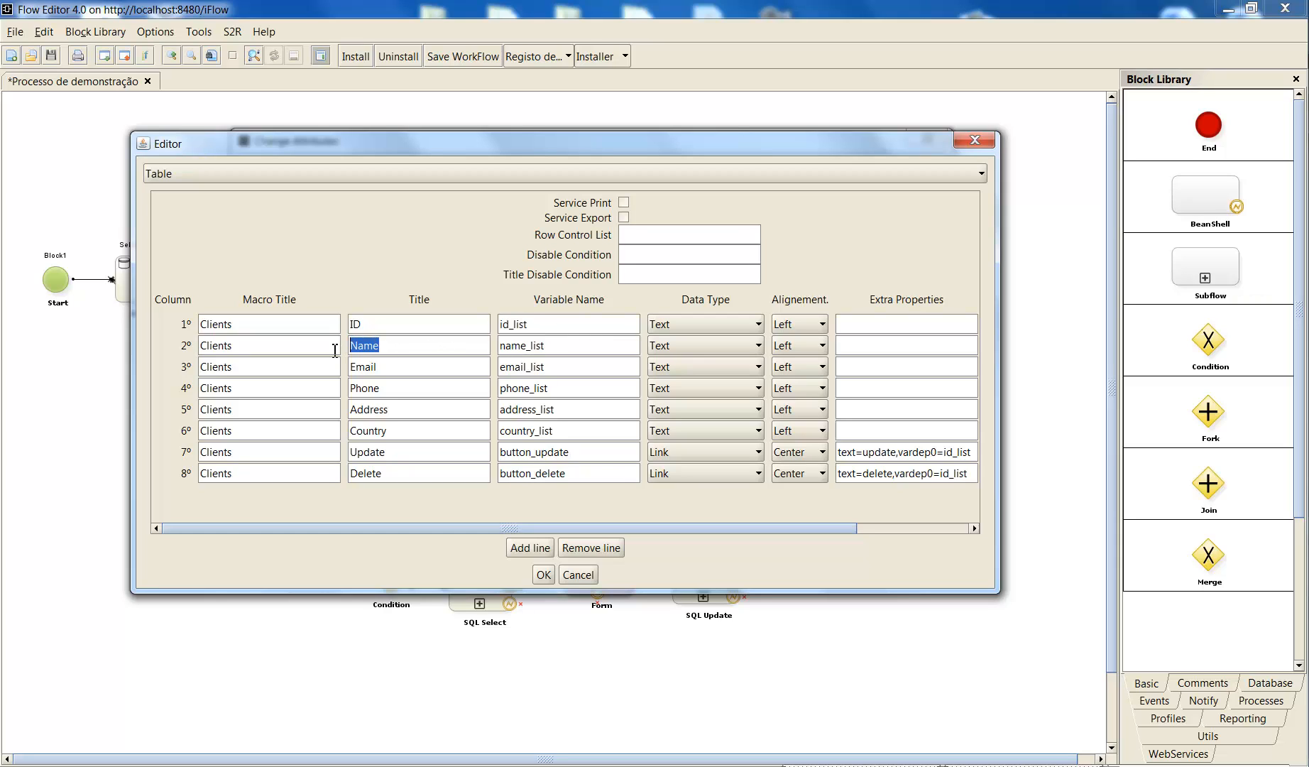
{"action": "left_click_drag", "start_coordinate": [571, 349], "coordinate": [477, 351]}
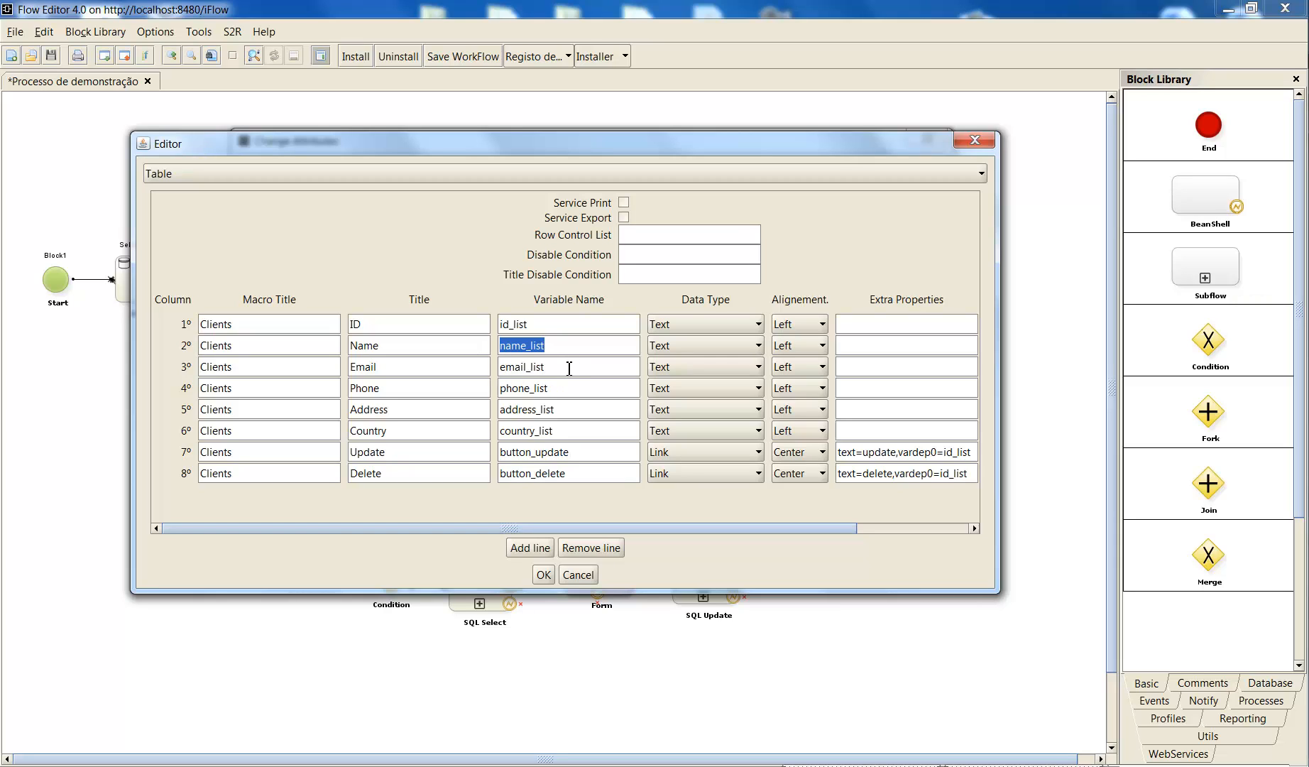
{"action": "left_click_drag", "start_coordinate": [570, 366], "coordinate": [497, 366]}
{"action": "left_click_drag", "start_coordinate": [572, 389], "coordinate": [494, 388]}
{"action": "left_click_drag", "start_coordinate": [570, 410], "coordinate": [495, 411]}
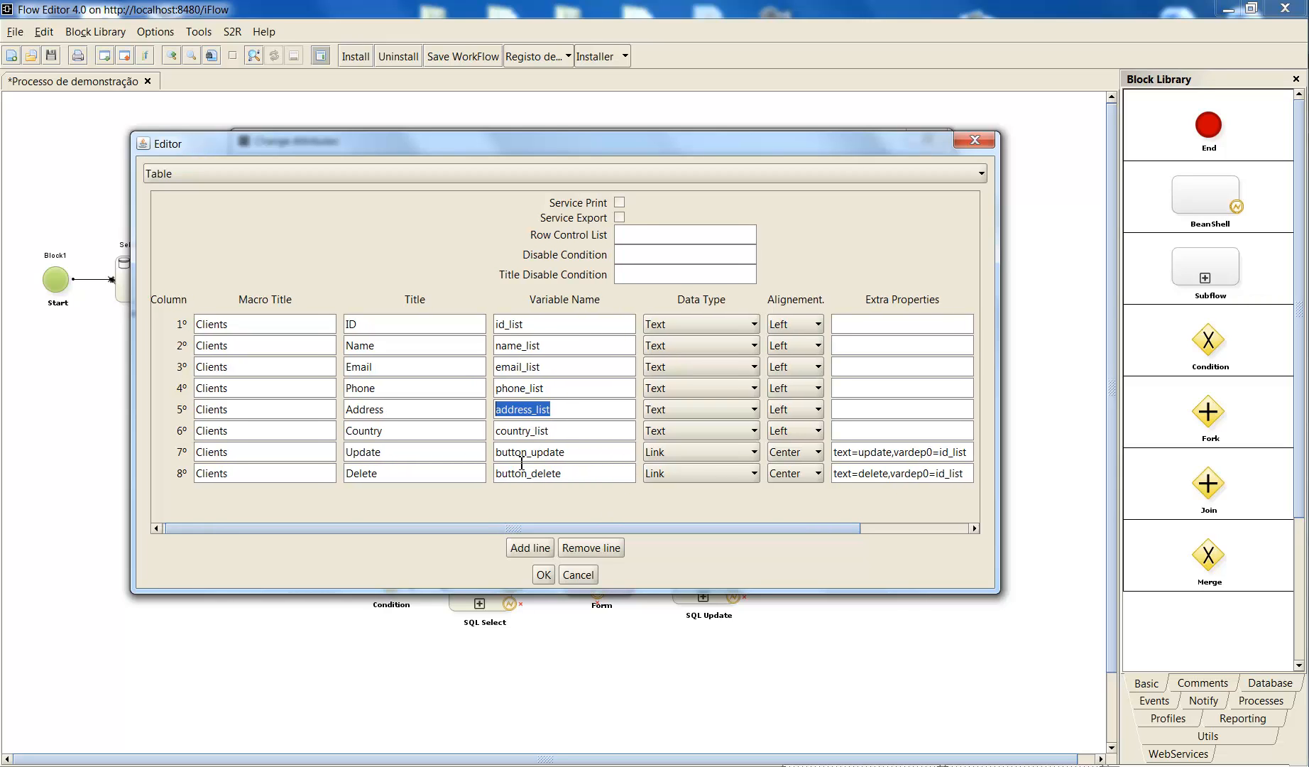
- Examine the titles of the Update and Delete table columns and their variables button_update and button_delete
{"action": "double_click", "coordinate": [387, 452]}
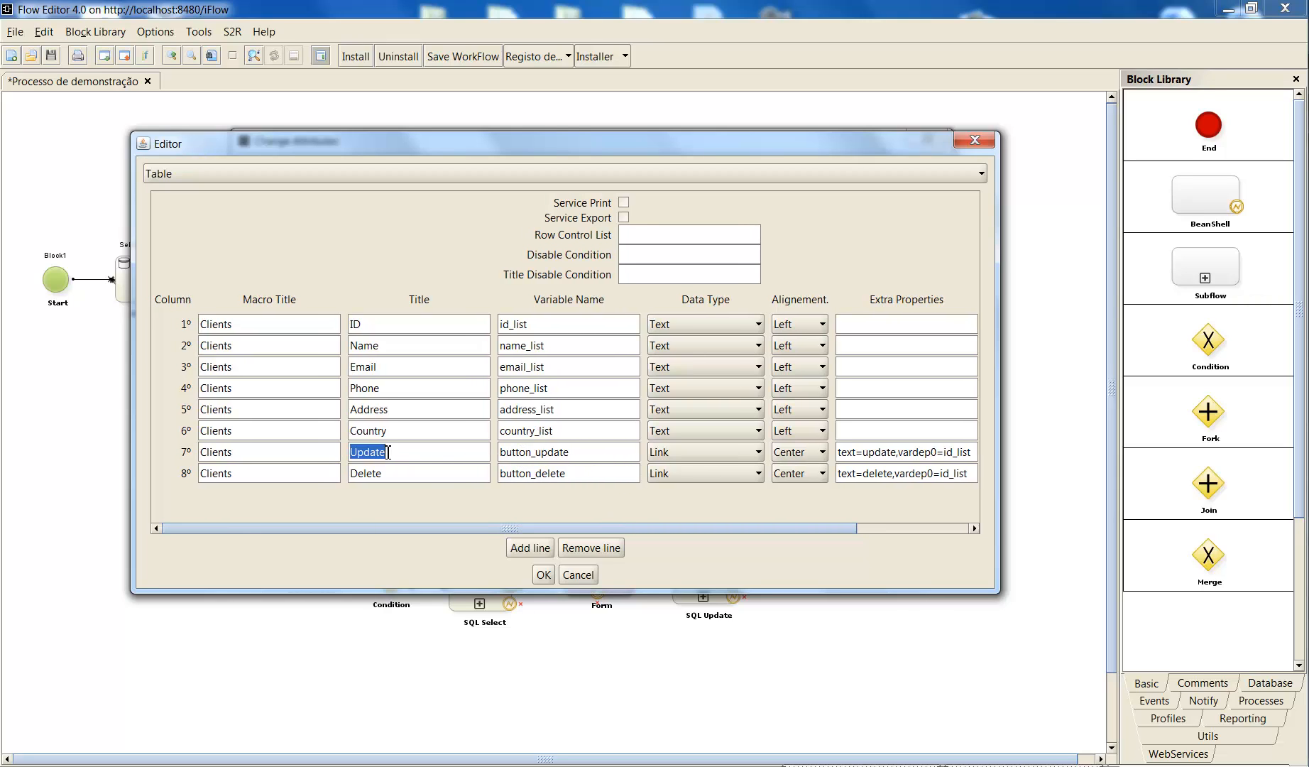
{"action": "double_click", "coordinate": [432, 469]}
{"action": "left_click", "coordinate": [544, 453]}
{"action": "left_click_drag", "start_coordinate": [576, 452], "coordinate": [503, 451]}
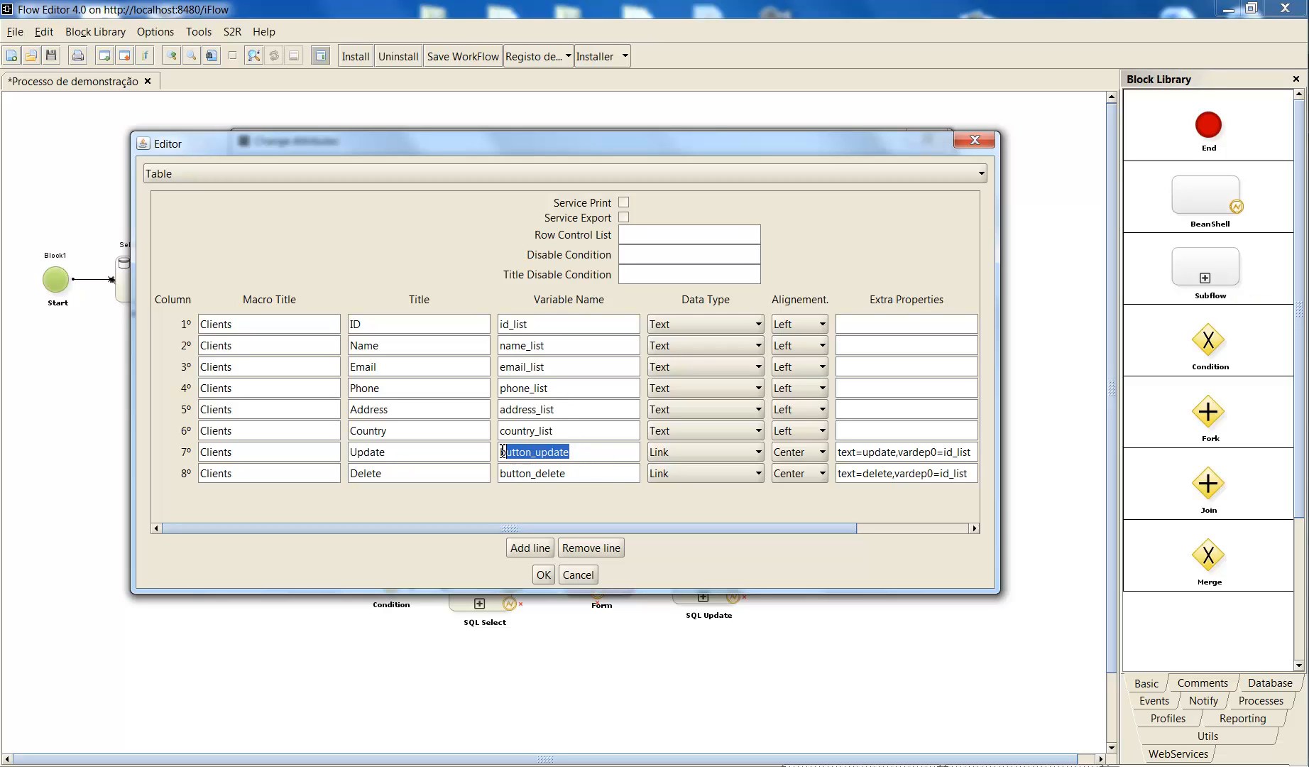
{"action": "left_click_drag", "start_coordinate": [573, 474], "coordinate": [495, 474]}
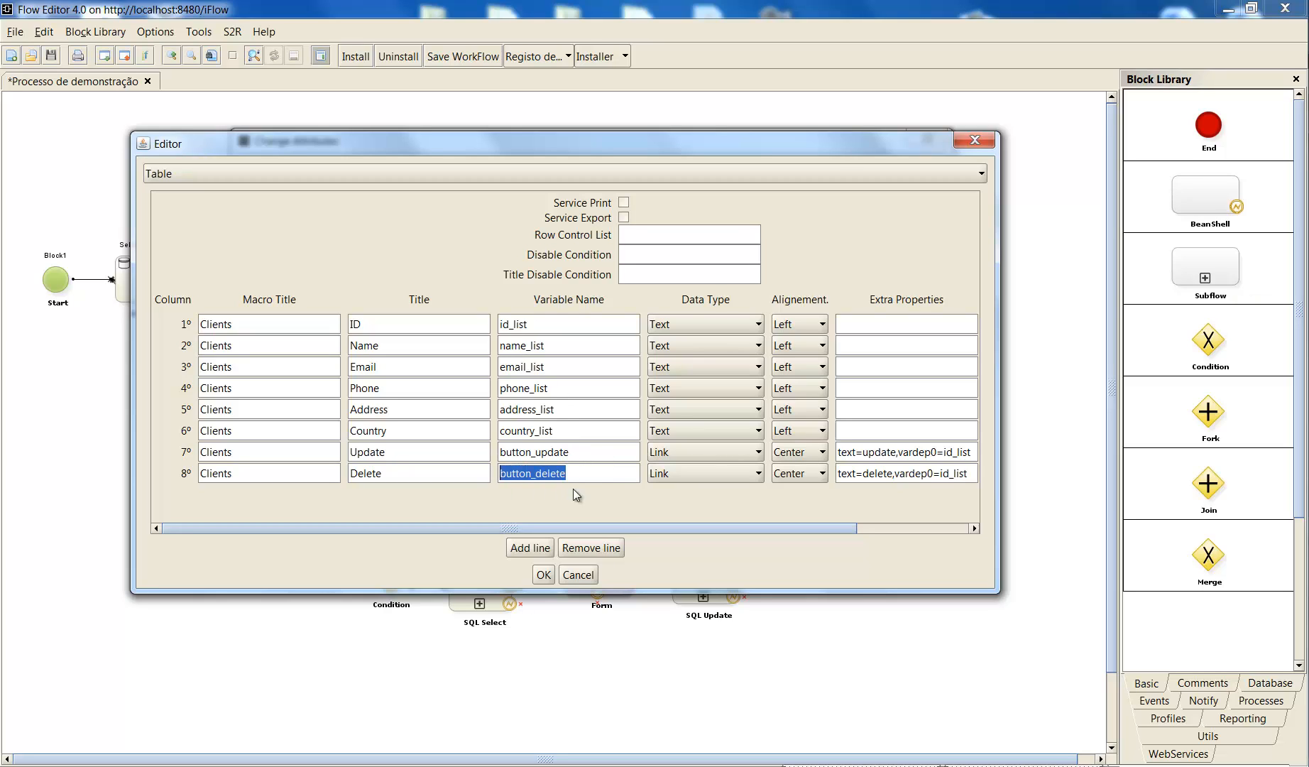
- Examine the Update link's extra properties text=update,vardep0=id_list, and close the table editor and form attributes with settings accepted
{"action": "left_click_drag", "start_coordinate": [593, 527], "coordinate": [679, 523]}
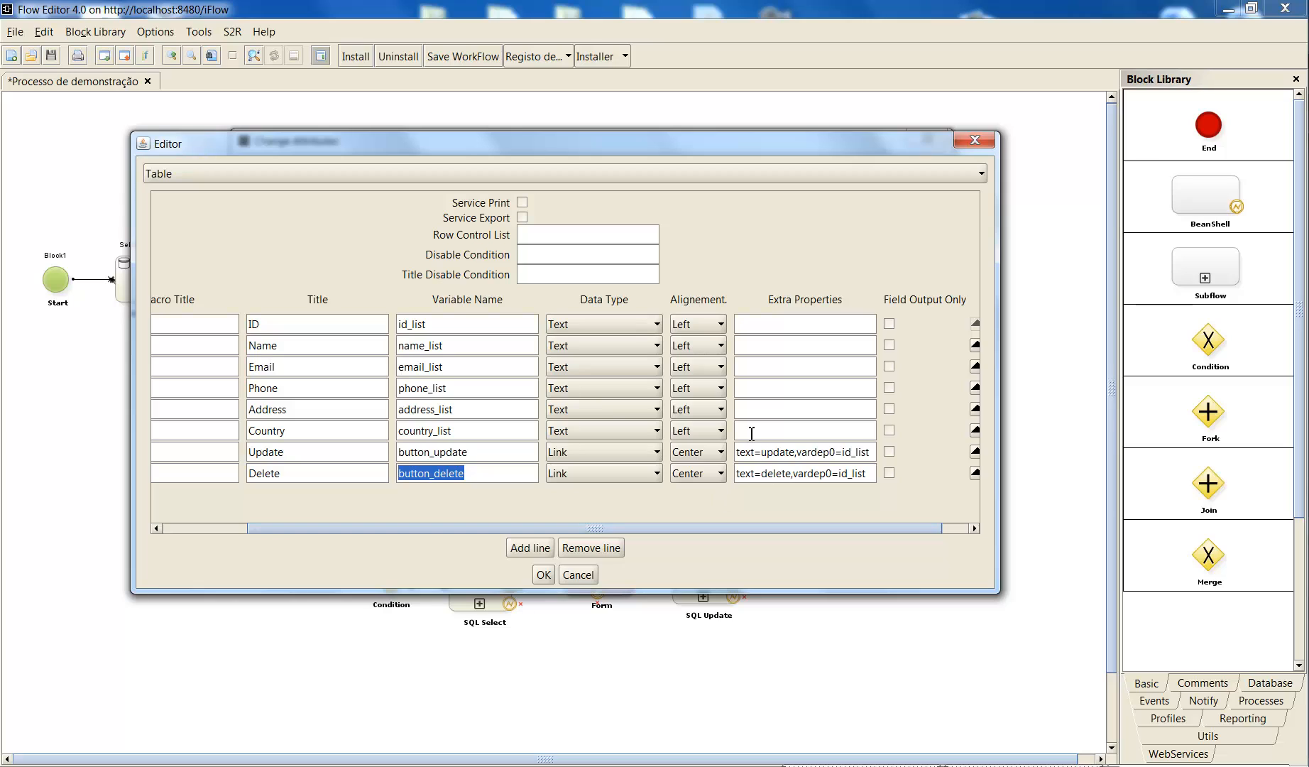
{"action": "left_click_drag", "start_coordinate": [796, 451], "coordinate": [873, 452]}
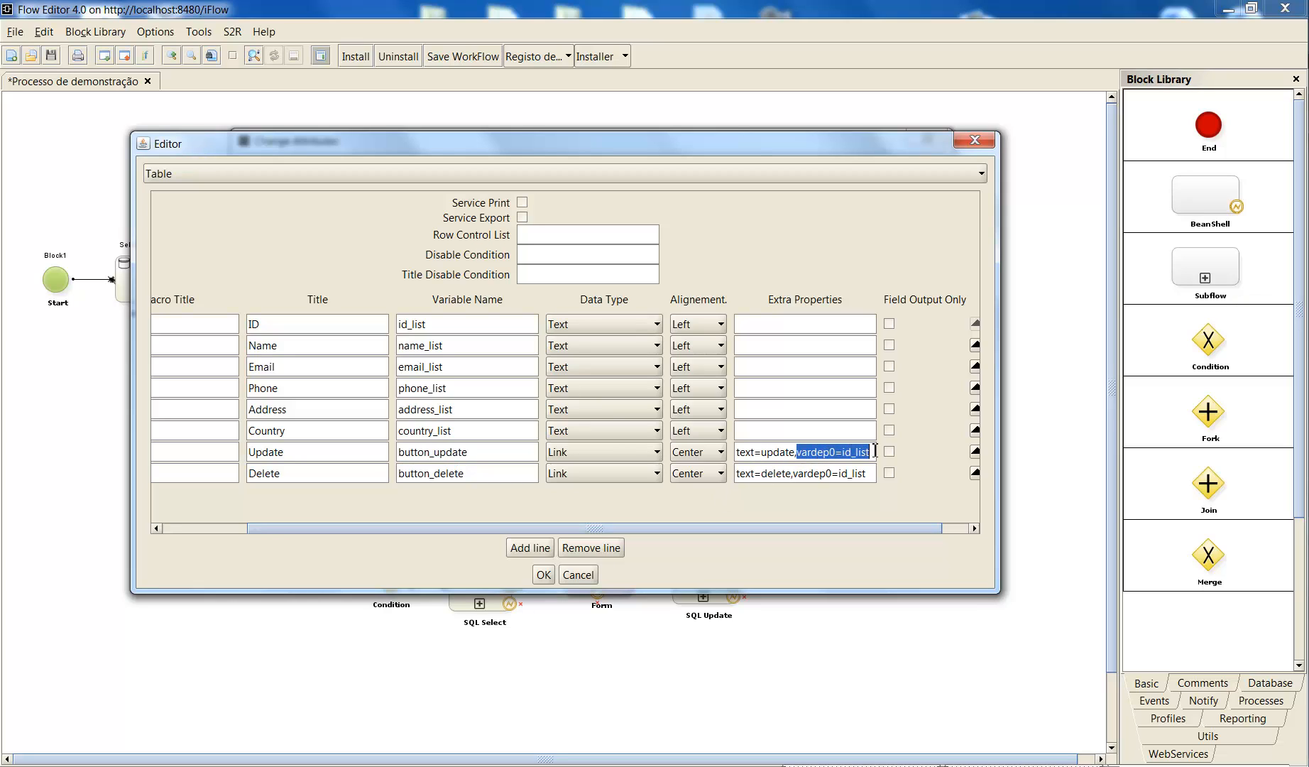
{"action": "double_click", "coordinate": [818, 455]}
{"action": "double_click", "coordinate": [853, 457]}
{"action": "left_click_drag", "start_coordinate": [740, 527], "coordinate": [651, 528]}
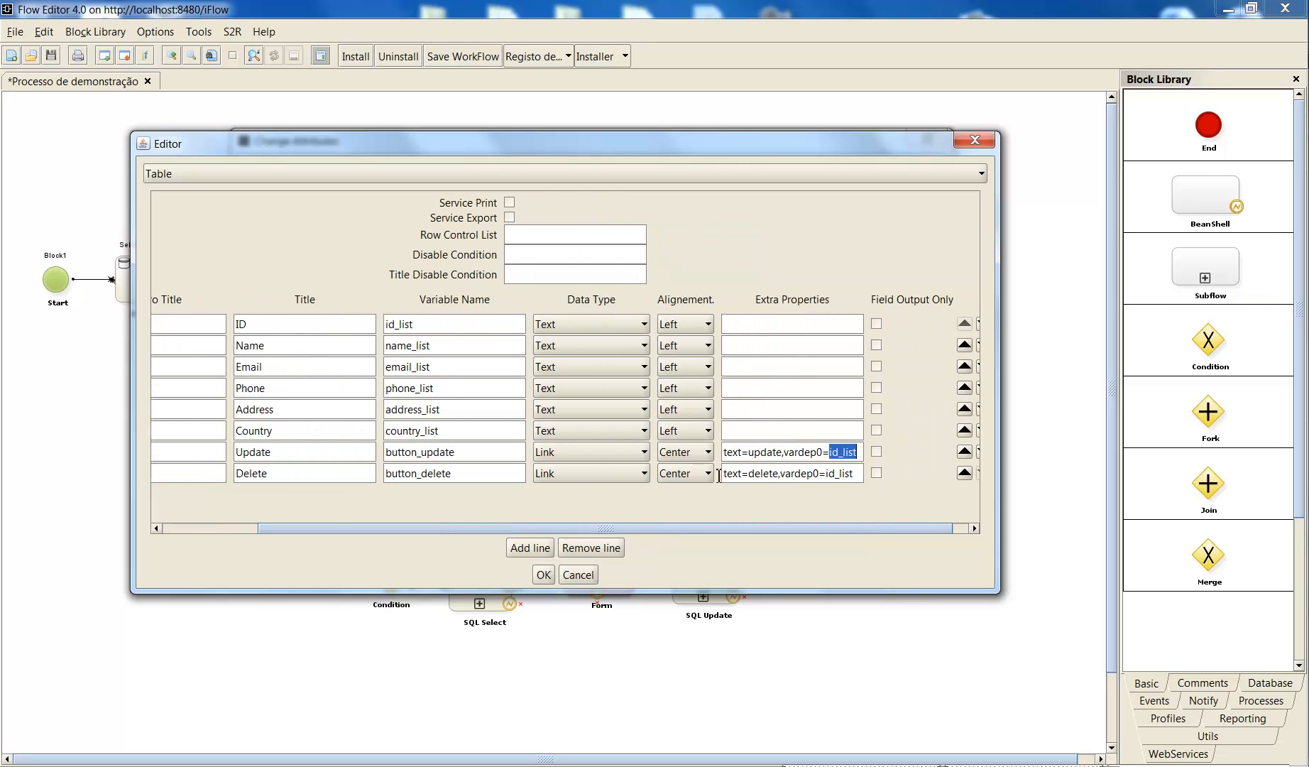
{"action": "double_click", "coordinate": [801, 452]}
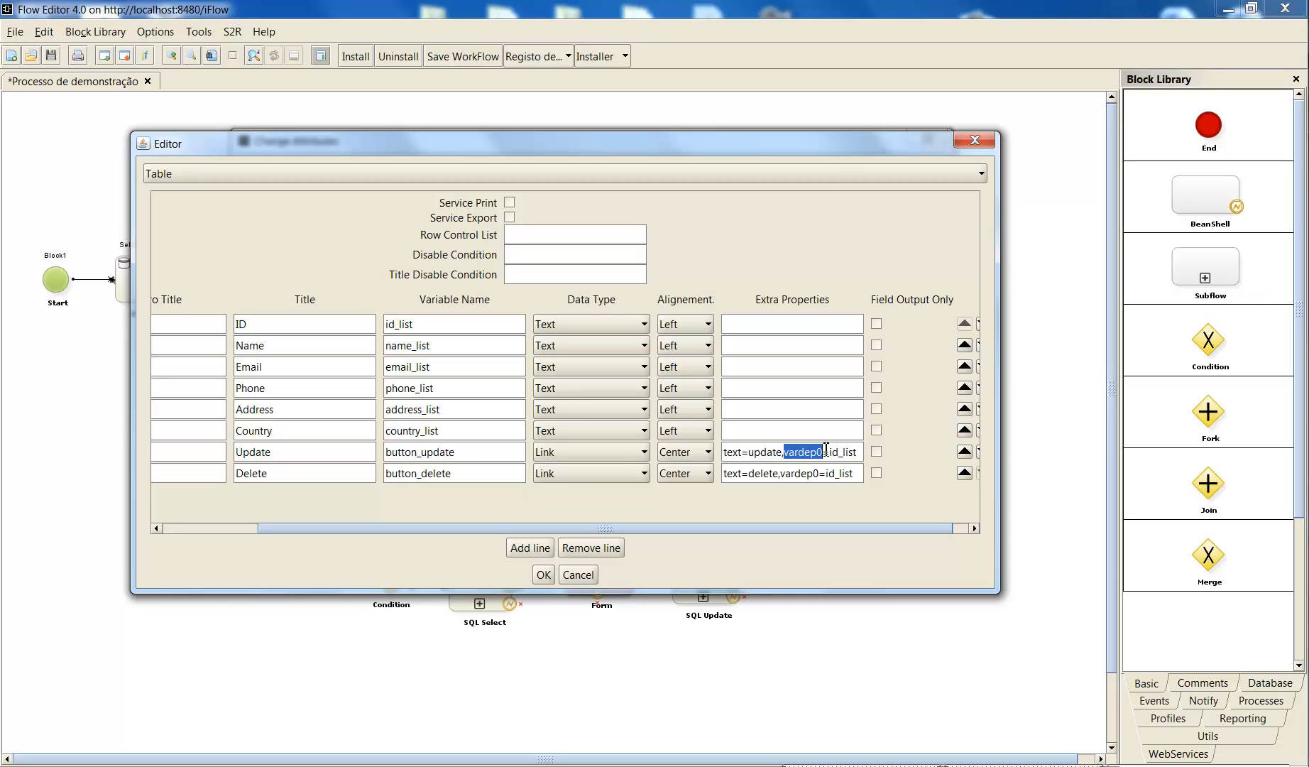
{"action": "left_click_drag", "start_coordinate": [829, 453], "coordinate": [858, 452]}
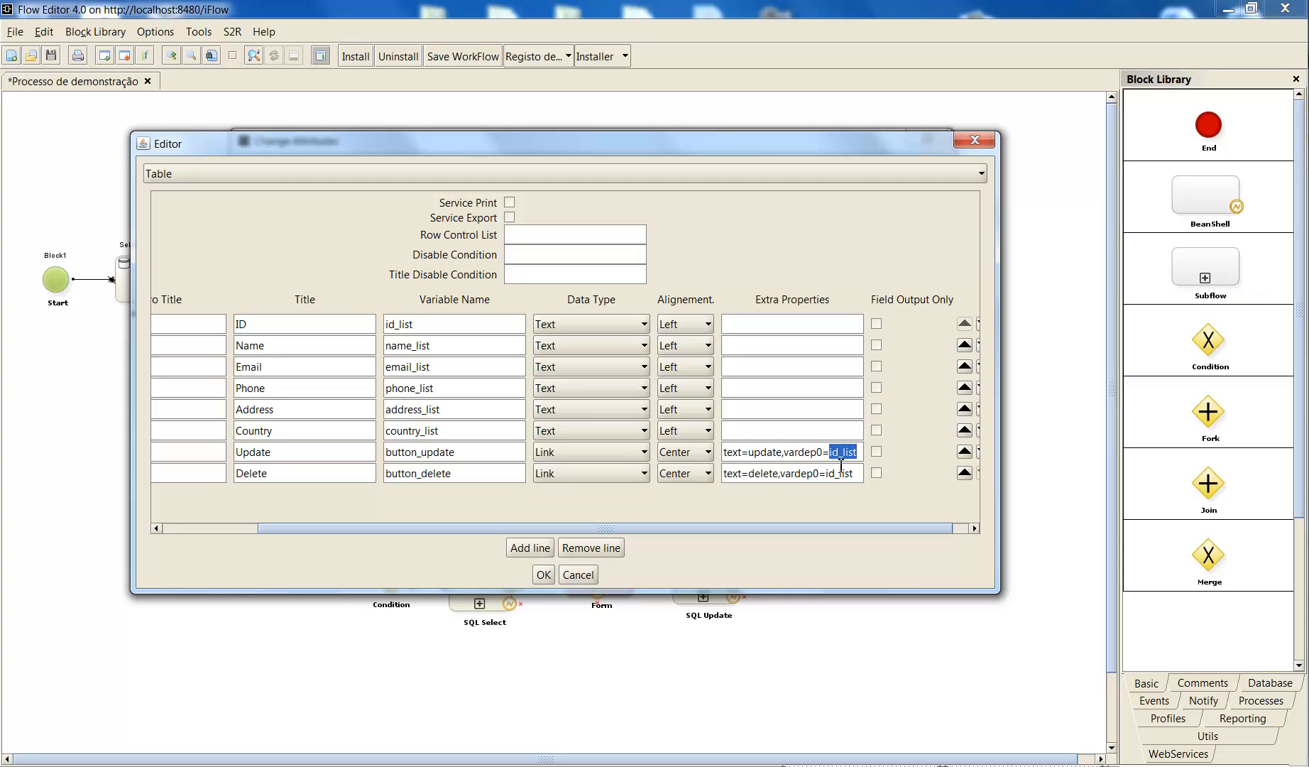
{"action": "left_click", "coordinate": [832, 452]}
{"action": "left_click_drag", "start_coordinate": [830, 452], "coordinate": [869, 446]}
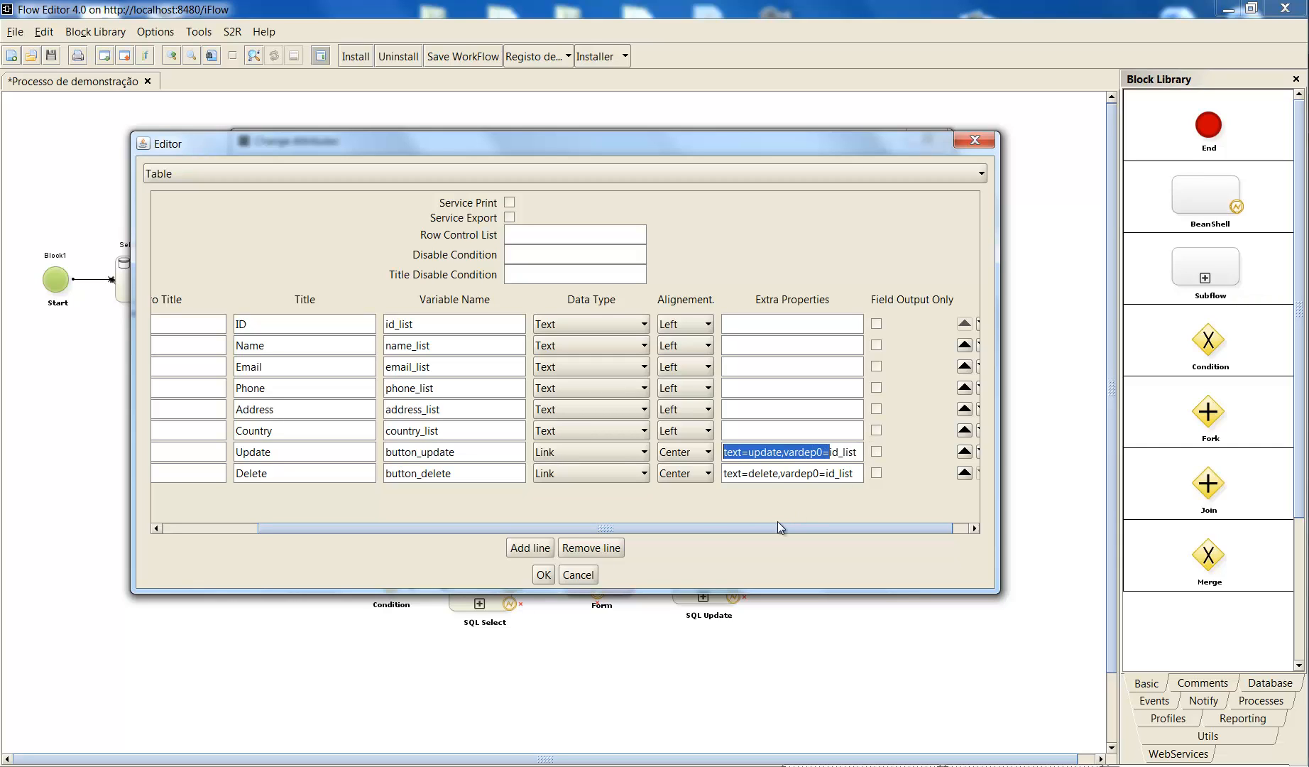
{"action": "double_click", "coordinate": [835, 455]}
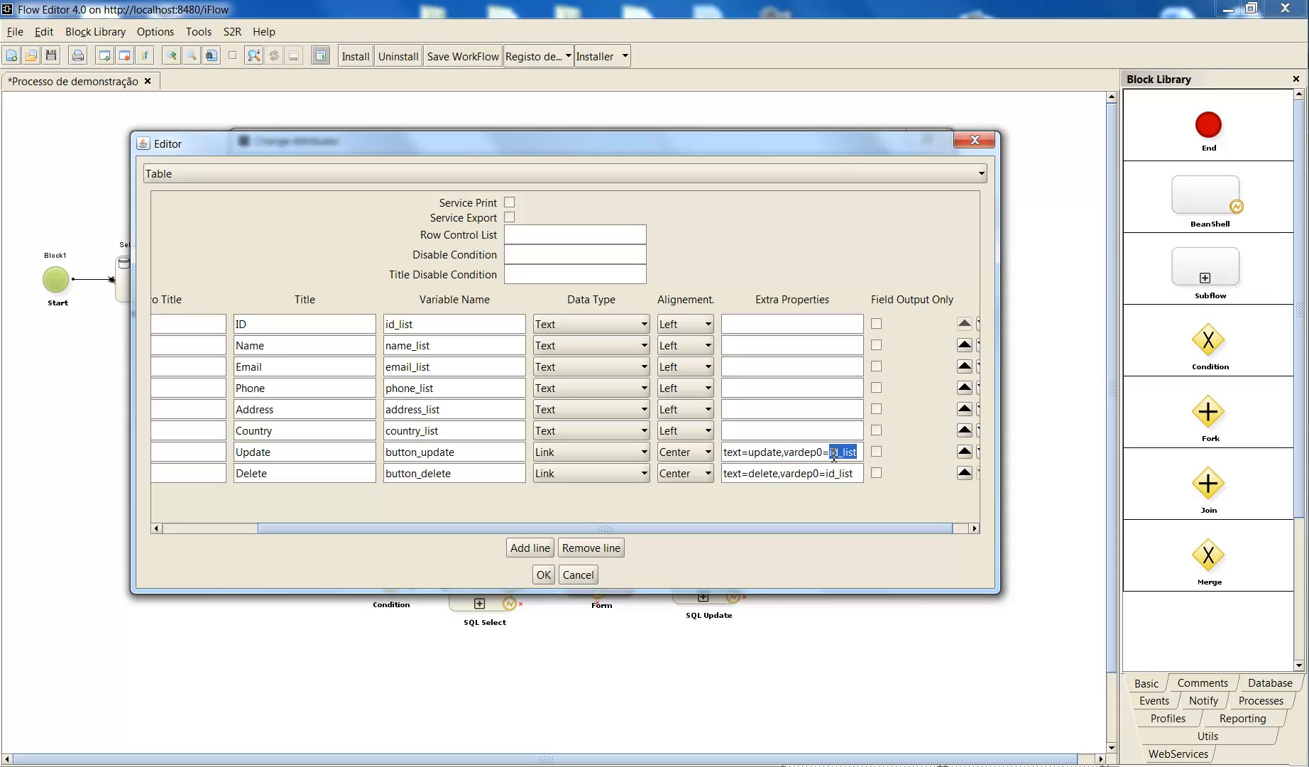
{"action": "left_click", "coordinate": [544, 576]}
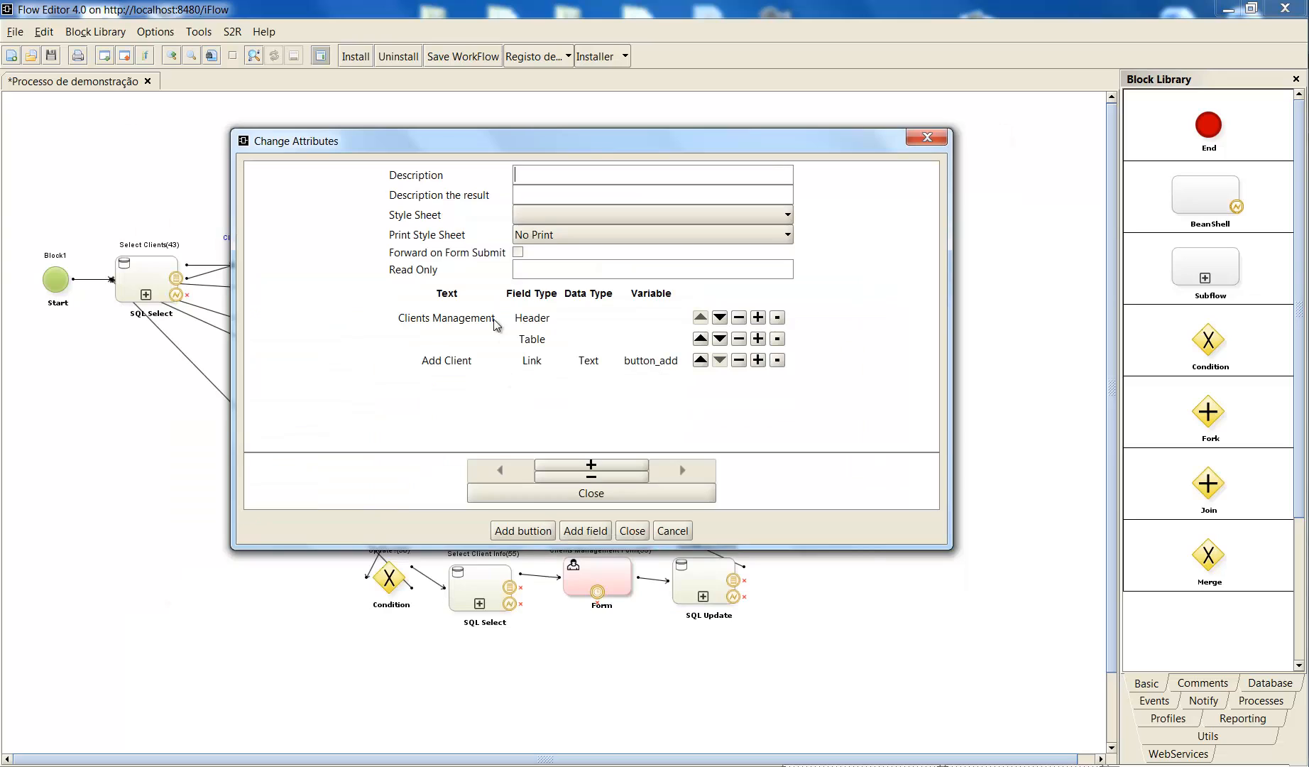
{"action": "left_click", "coordinate": [637, 531]}
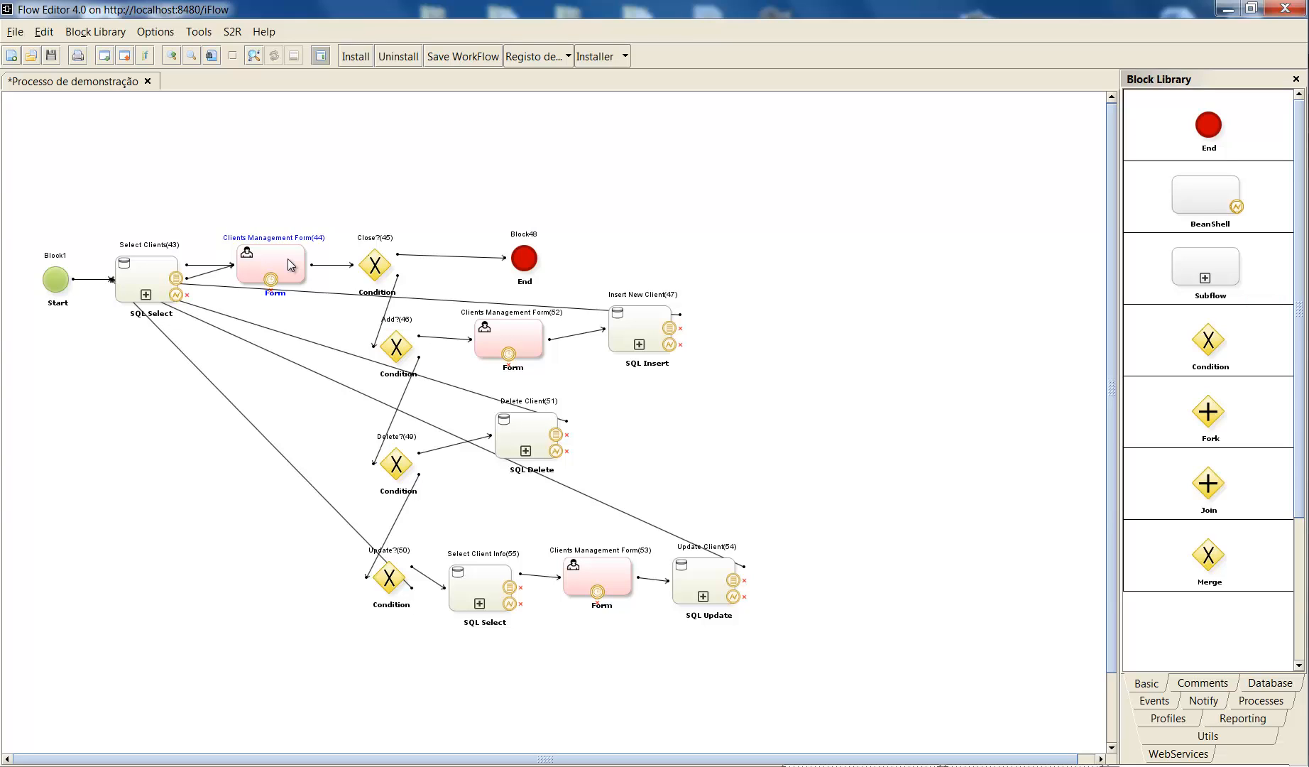
- Review the field list and Close button of Clients Management Form(44) once more, and close its attributes with settings accepted
{"action": "double_click", "coordinate": [291, 266]}
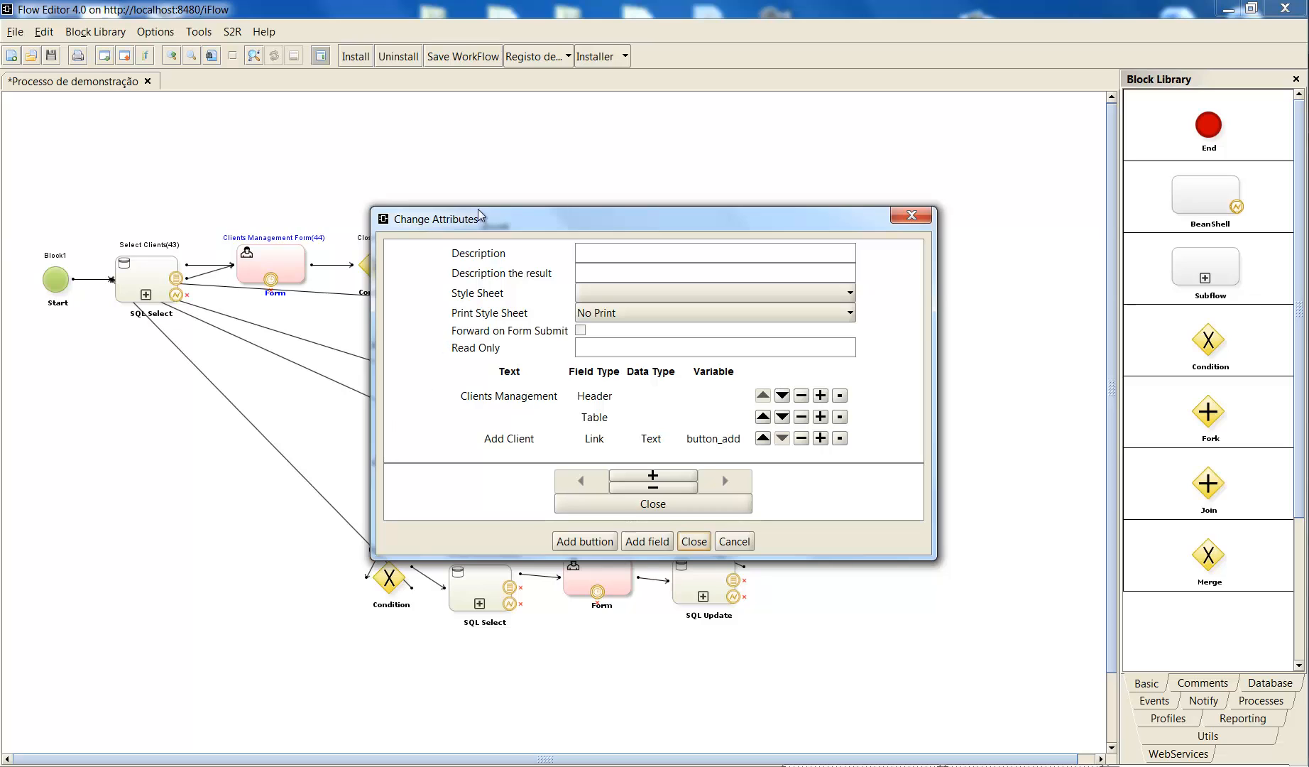
{"action": "left_click_drag", "start_coordinate": [451, 225], "coordinate": [550, 174]}
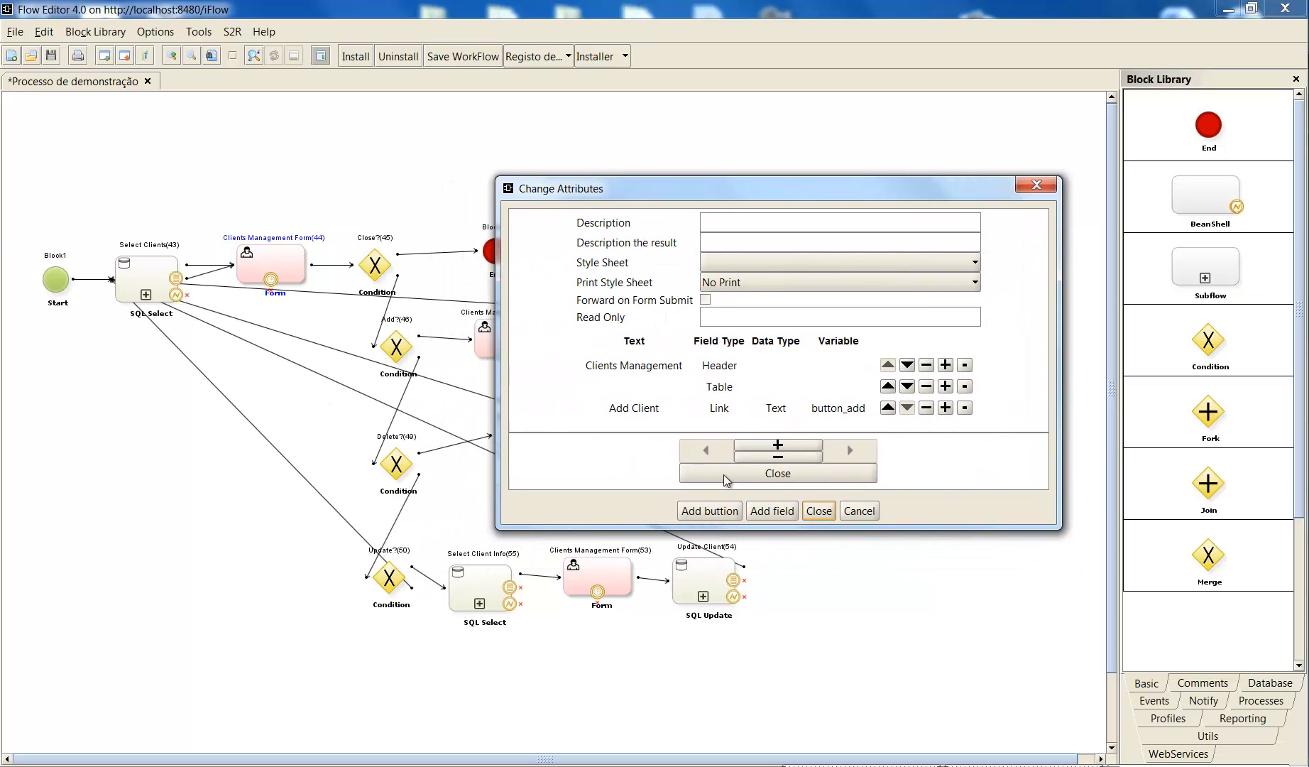
{"action": "left_click", "coordinate": [818, 511]}
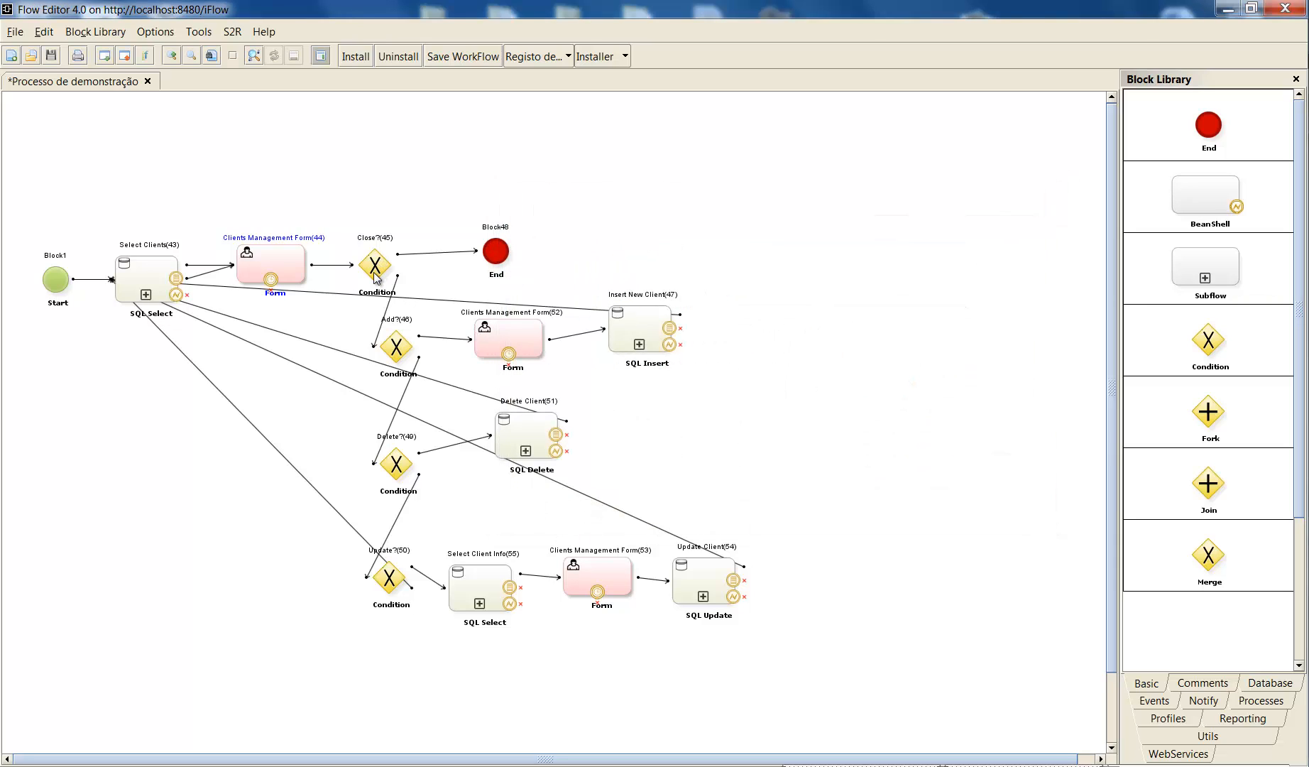
- Examine the condition expression of the Close?(45) block in an enlarged attributes window, and dismiss it without changes
{"action": "left_click", "coordinate": [379, 274]}
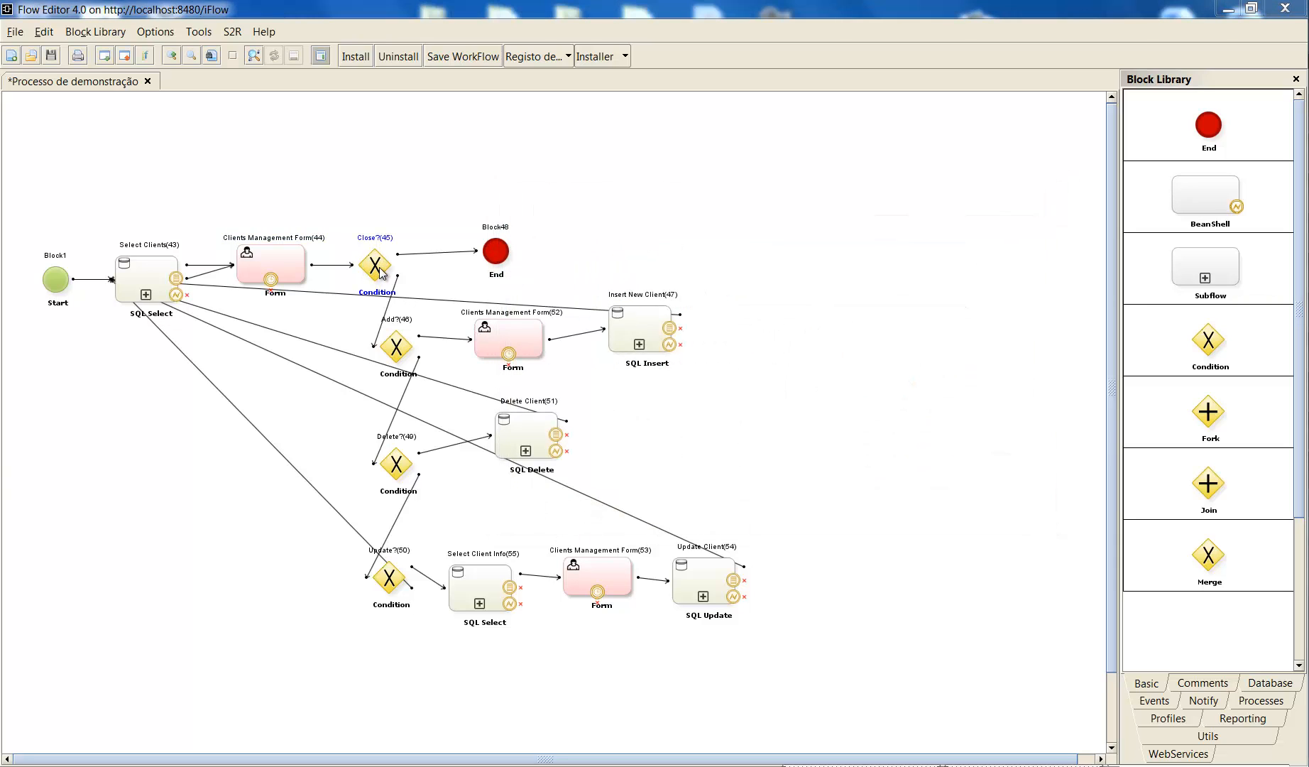
{"action": "double_click", "coordinate": [380, 270]}
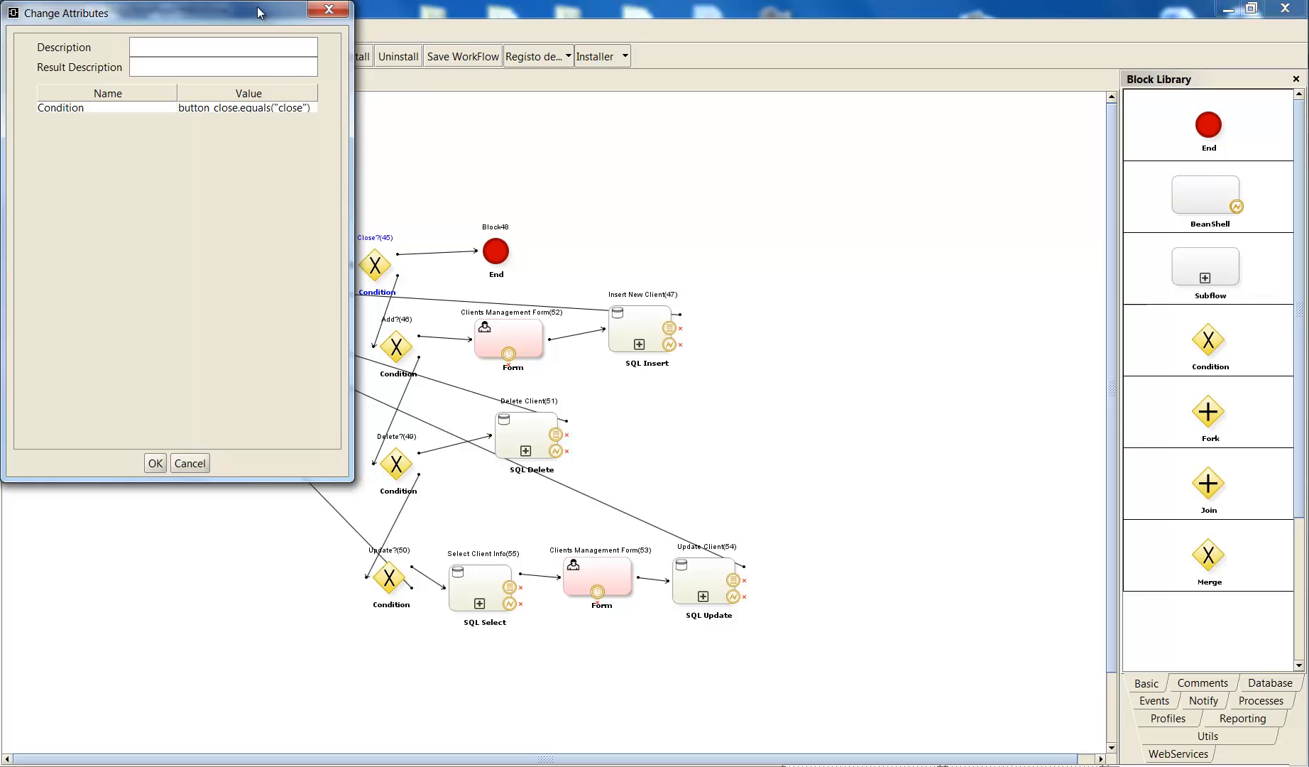
{"action": "left_click_drag", "start_coordinate": [224, 19], "coordinate": [666, 52]}
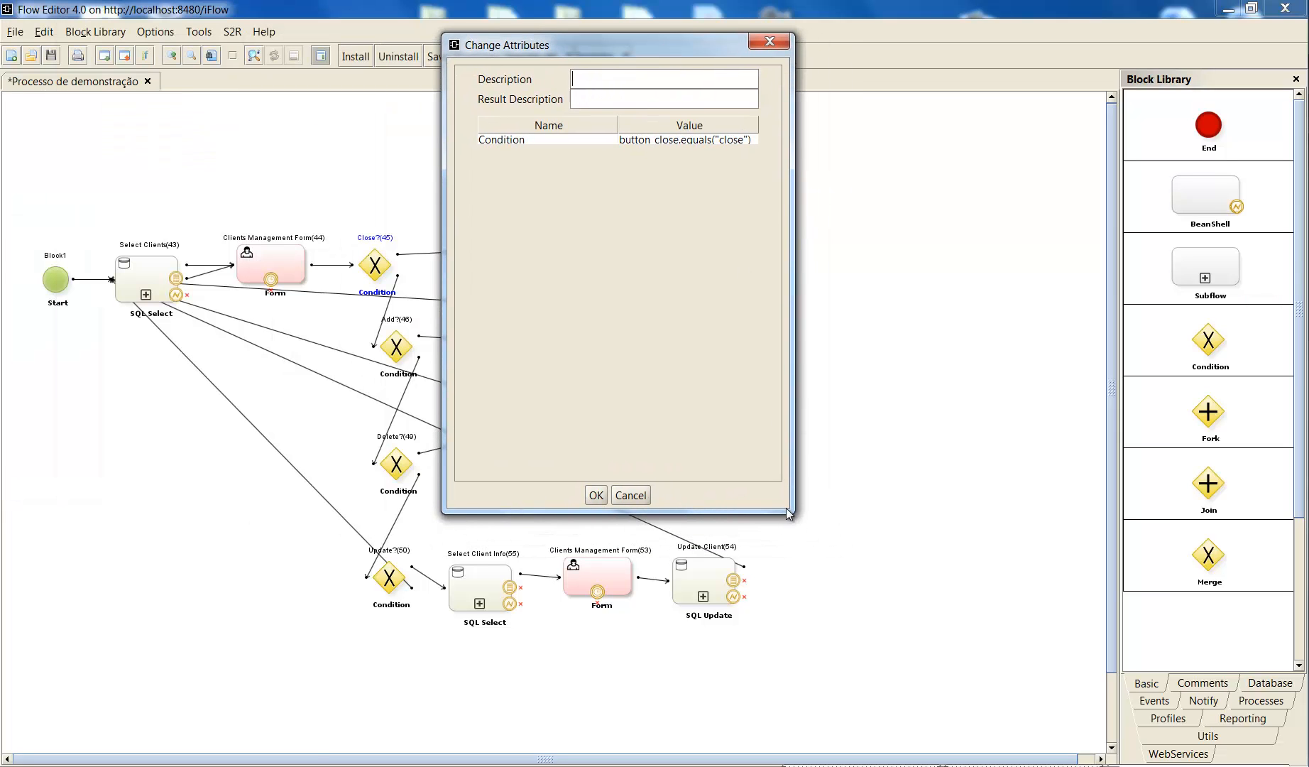
{"action": "left_click_drag", "start_coordinate": [786, 508], "coordinate": [931, 528]}
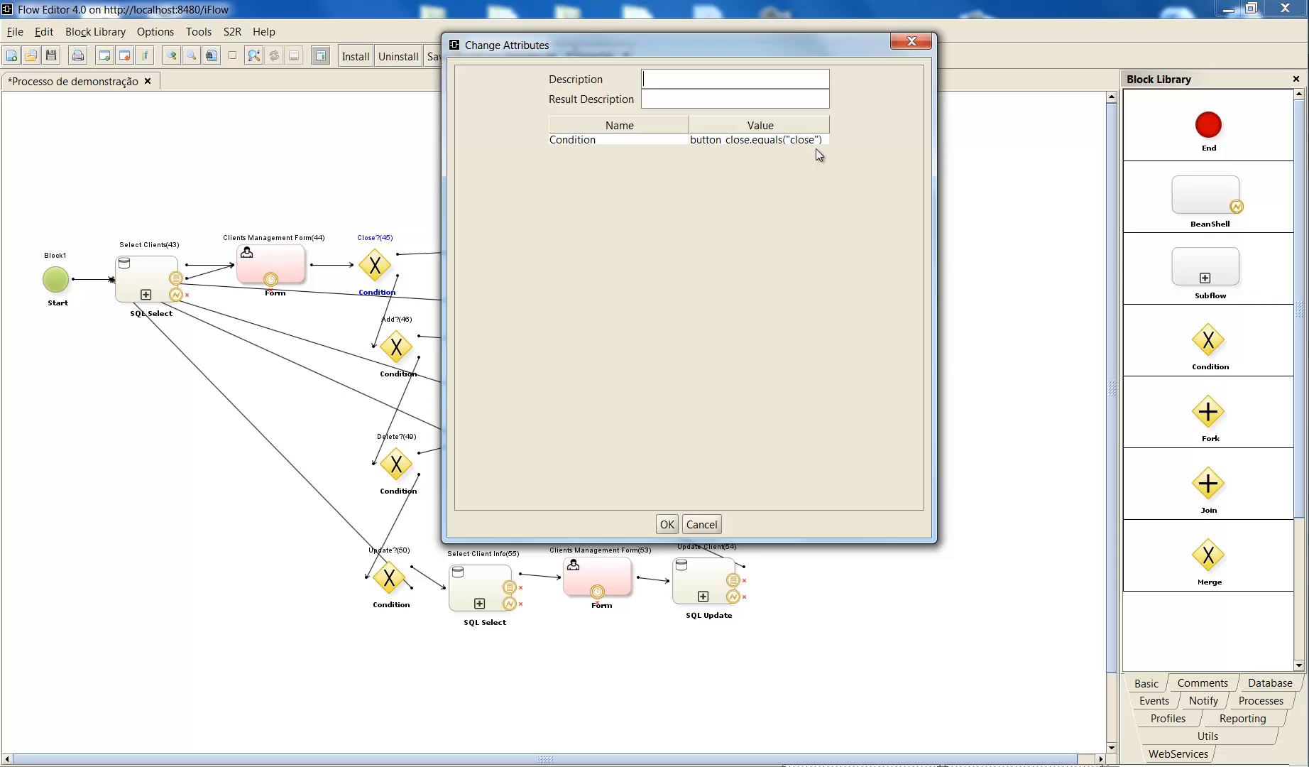
{"action": "left_click", "coordinate": [704, 525]}
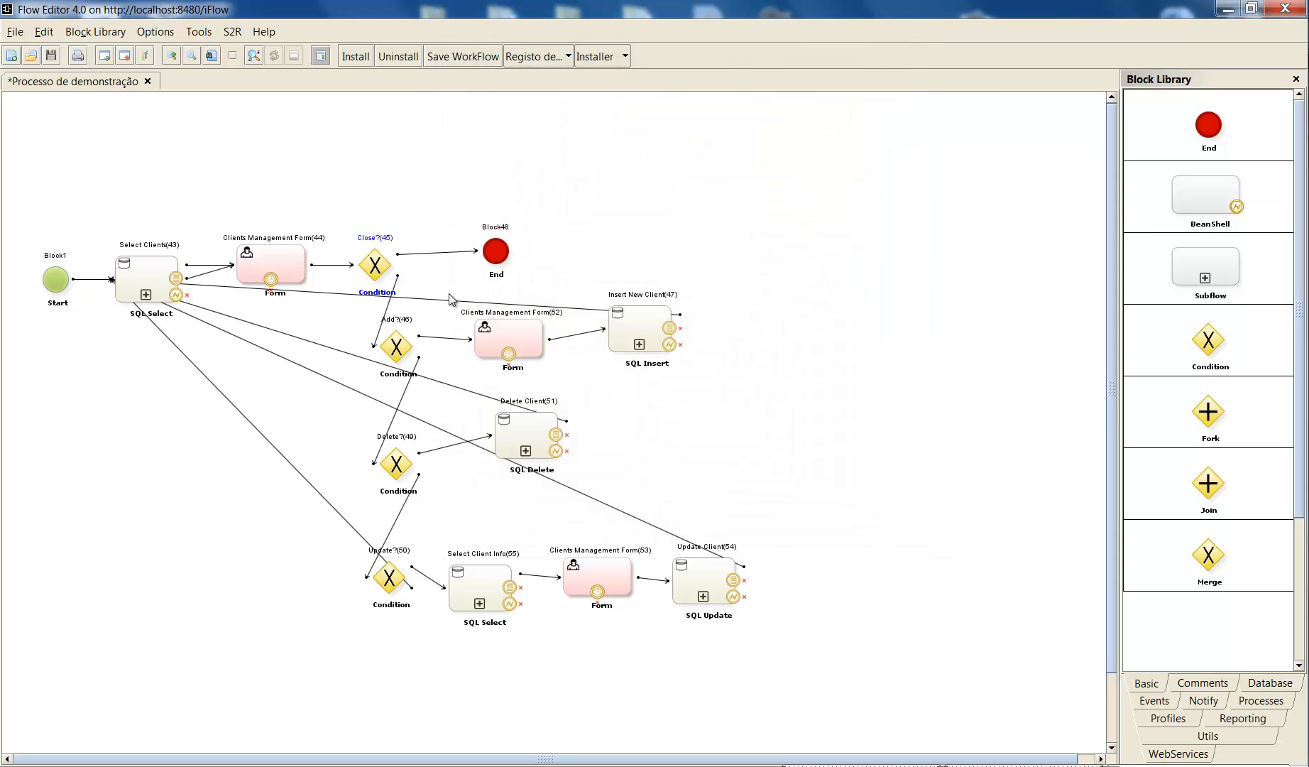
- Examine the variable and value assigned to the Close button of Clients Management Form(44), and close its attributes with settings accepted
{"action": "double_click", "coordinate": [260, 263]}
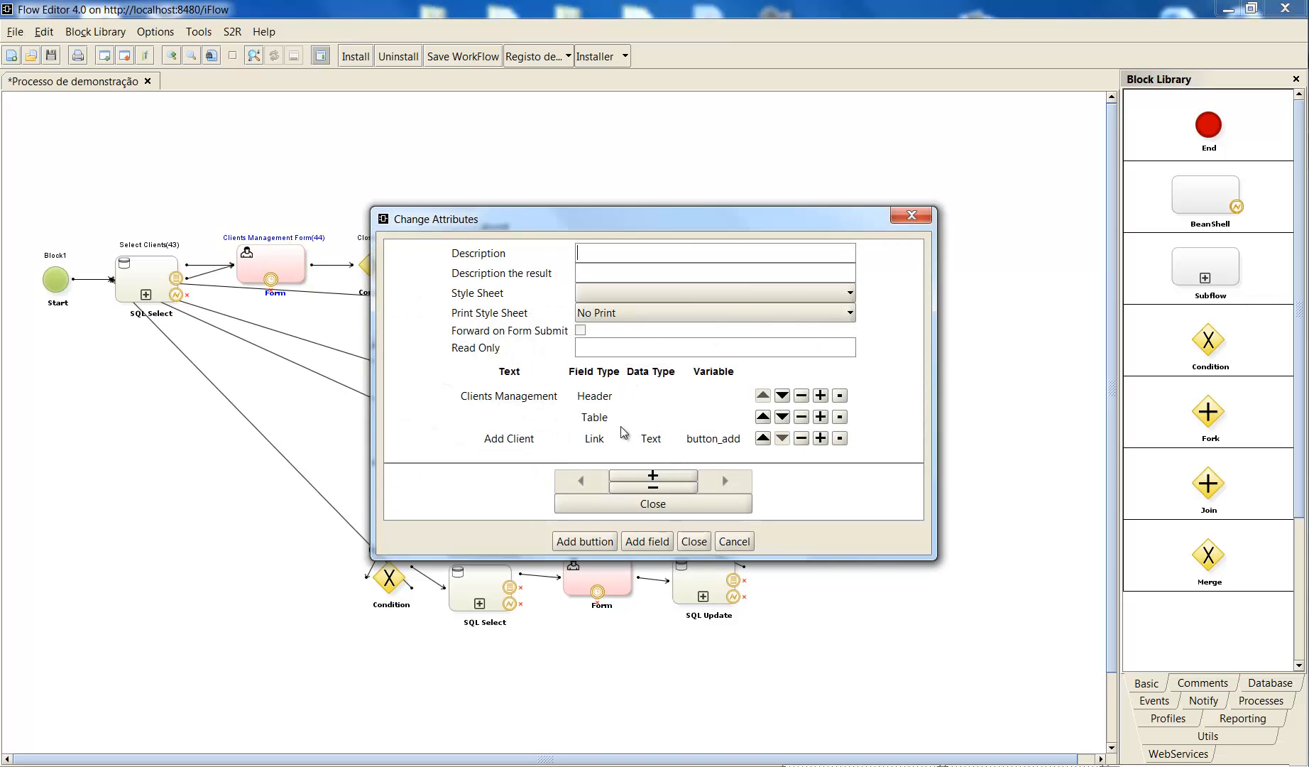
{"action": "left_click", "coordinate": [653, 506]}
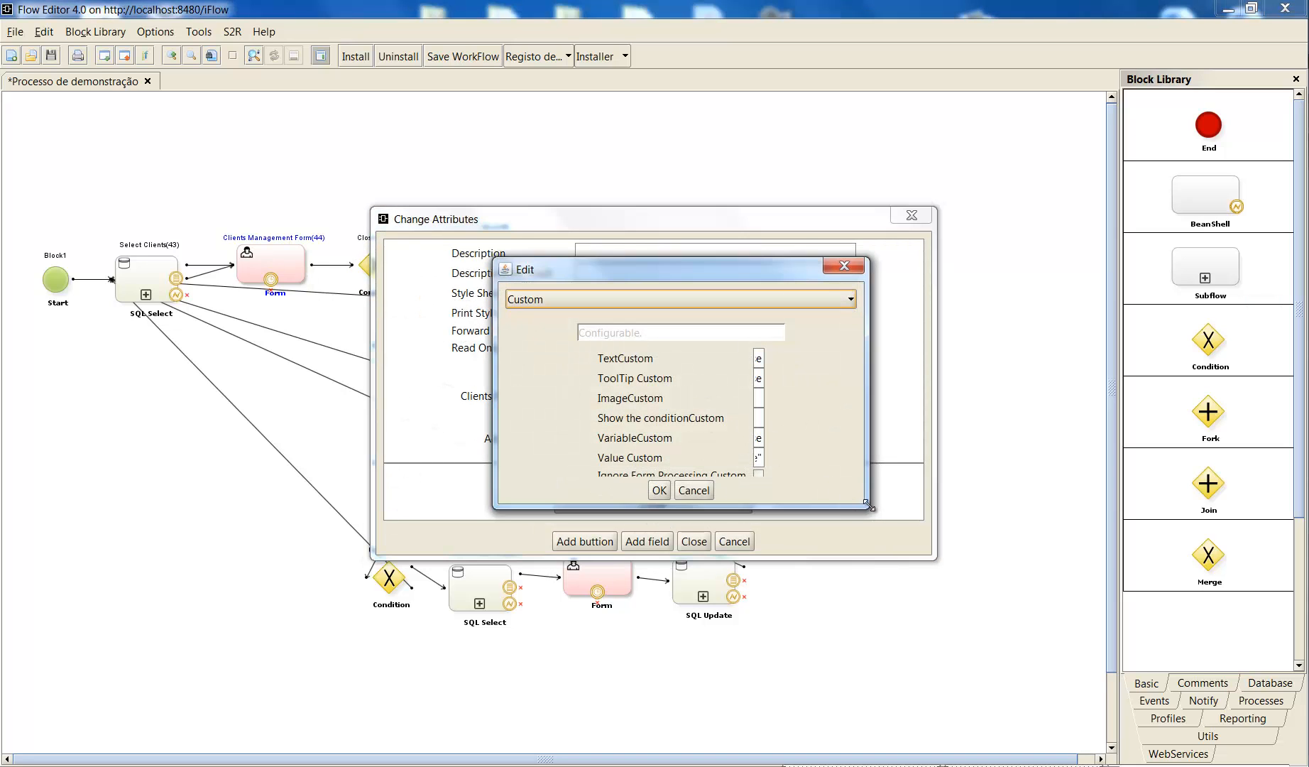
{"action": "left_click_drag", "start_coordinate": [852, 502], "coordinate": [1020, 600]}
{"action": "left_click", "coordinate": [783, 450]}
{"action": "double_click", "coordinate": [783, 450]}
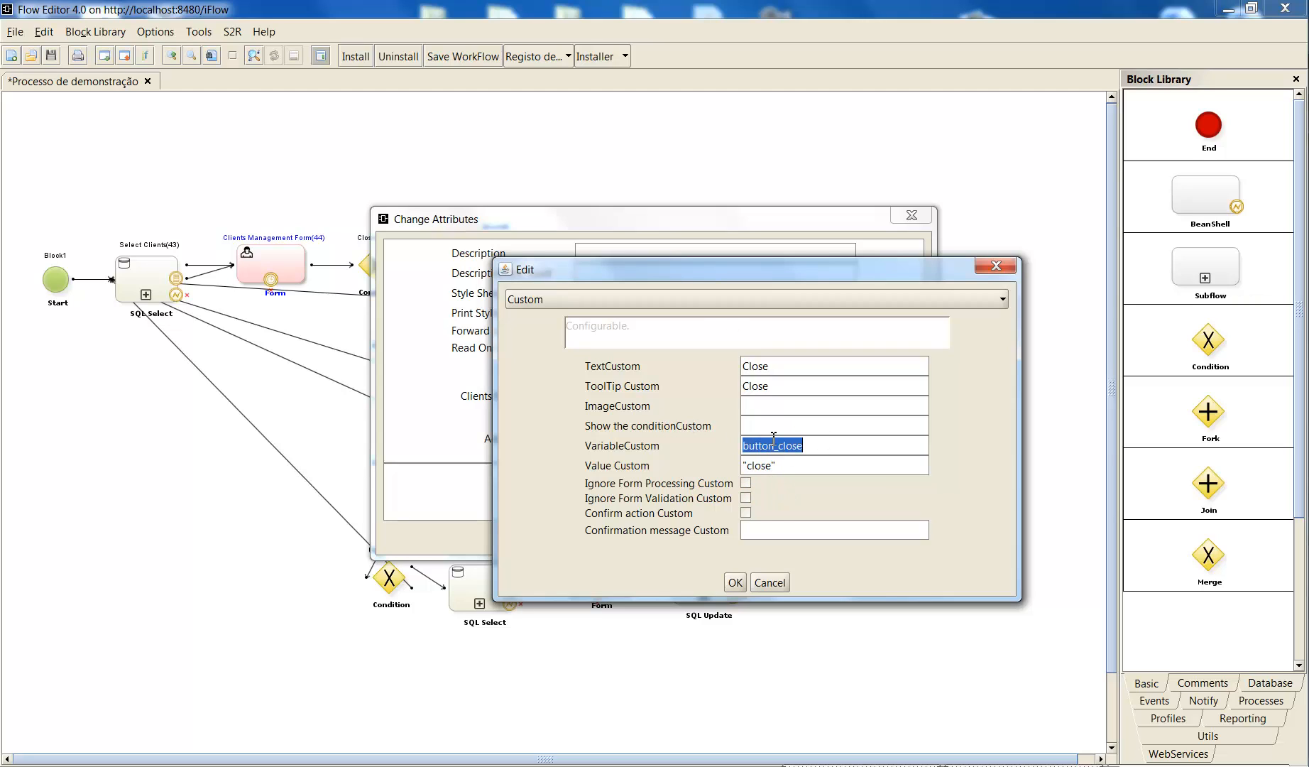
{"action": "double_click", "coordinate": [756, 465]}
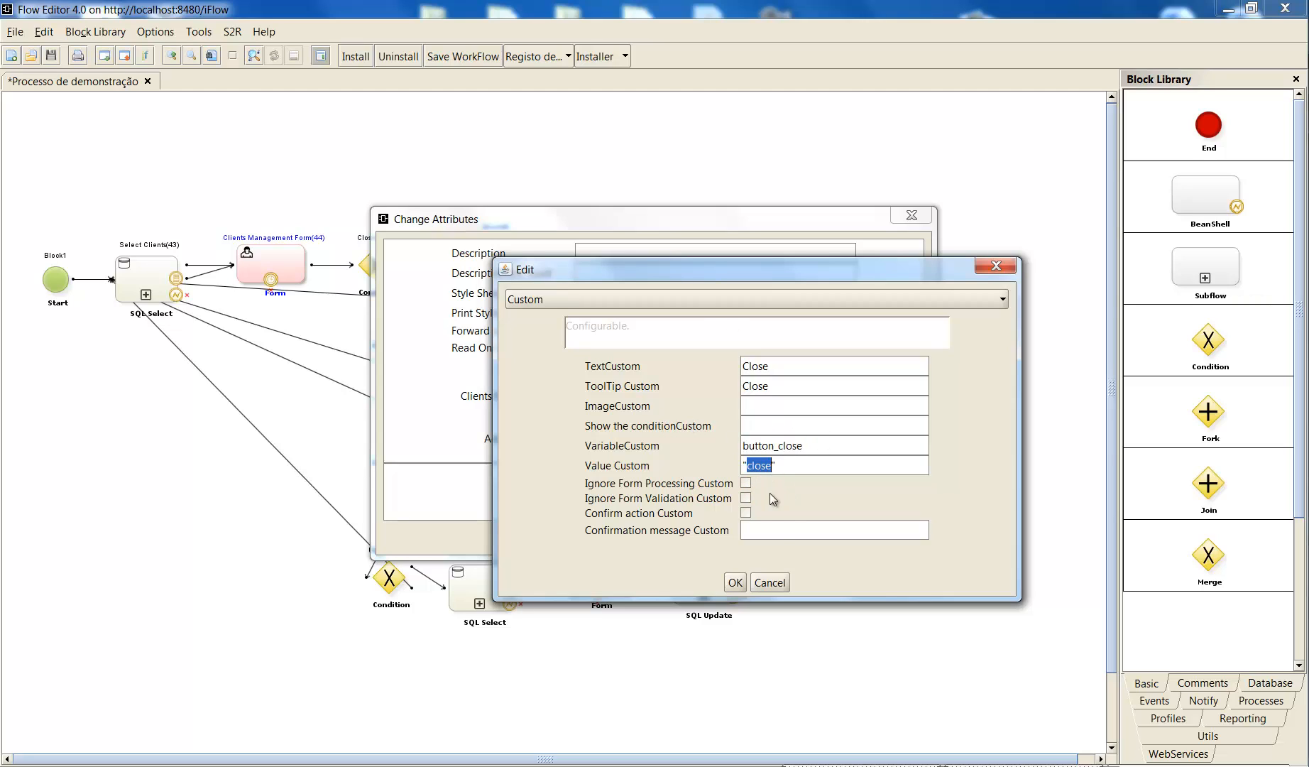
{"action": "left_click", "coordinate": [735, 582]}
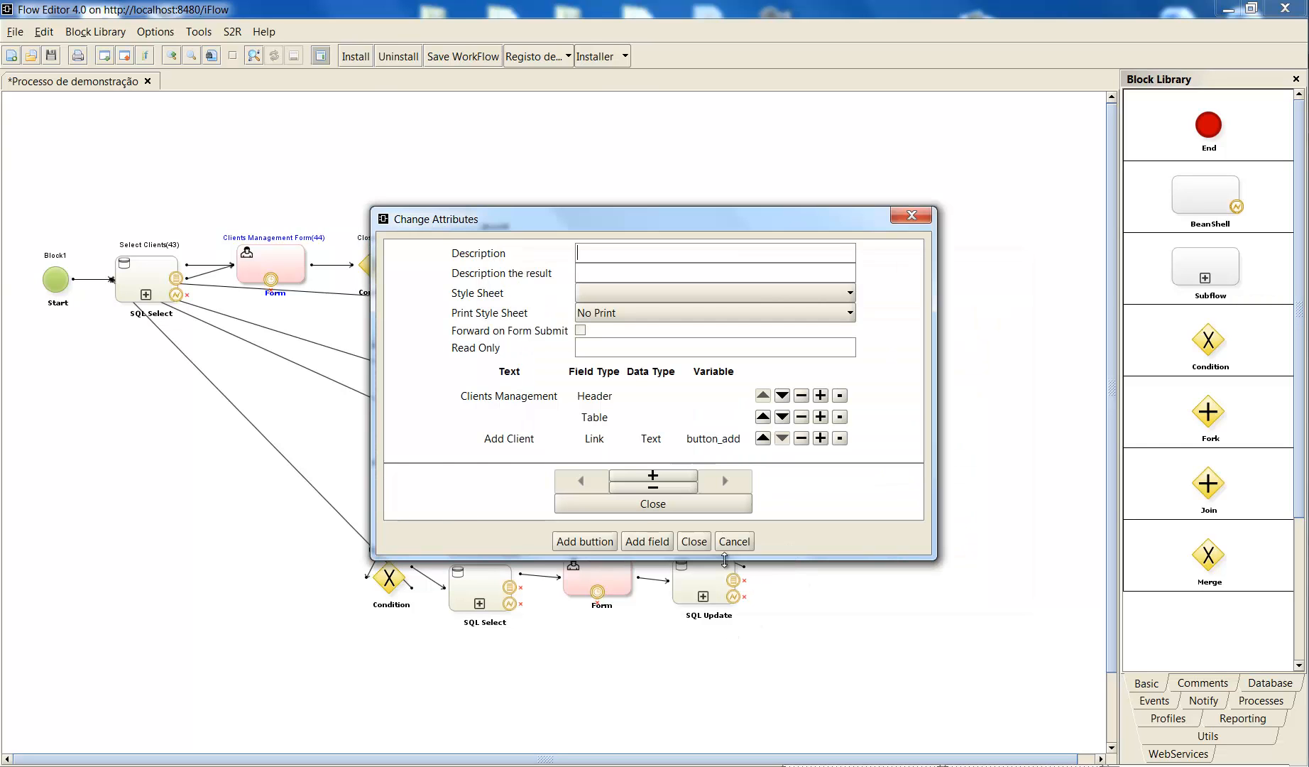
{"action": "left_click", "coordinate": [703, 541]}
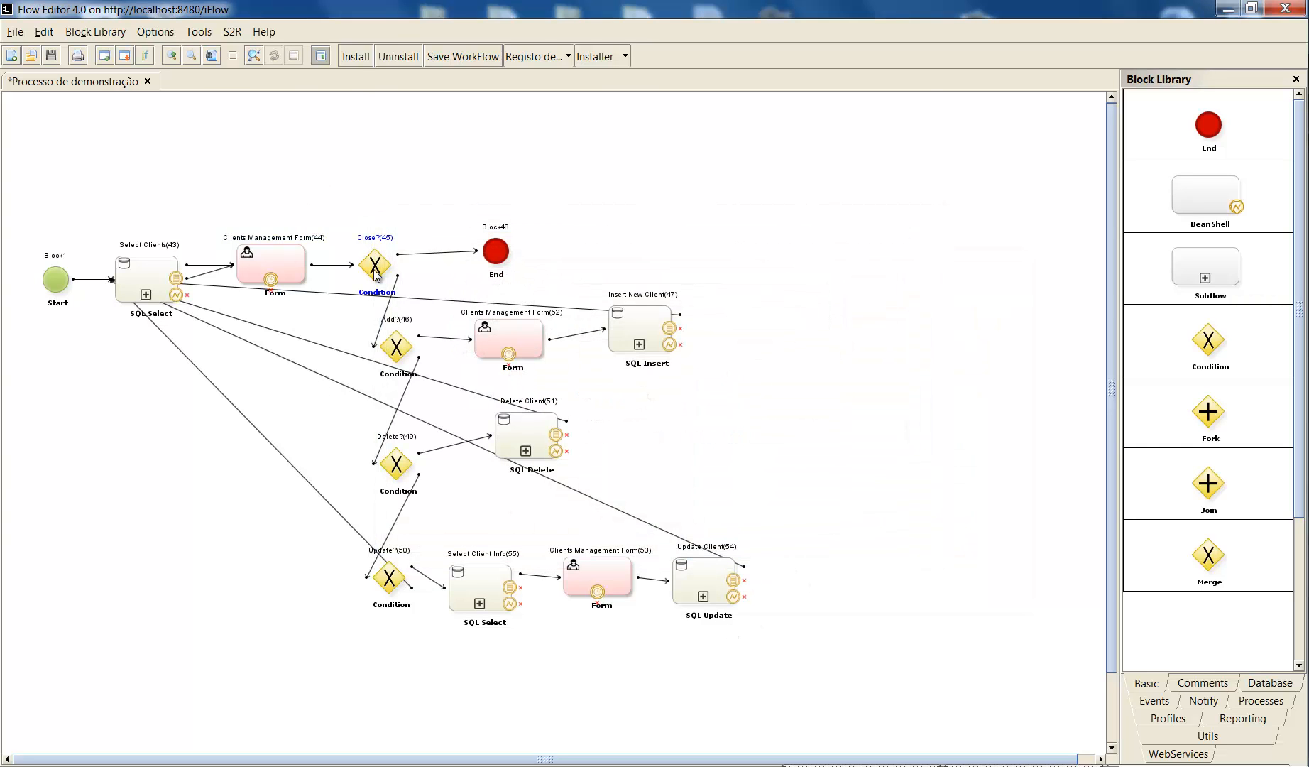
- Compare the Close?(45) condition's variable and comparison value with the Close button's settings, and accept its attributes
{"action": "double_click", "coordinate": [376, 274]}
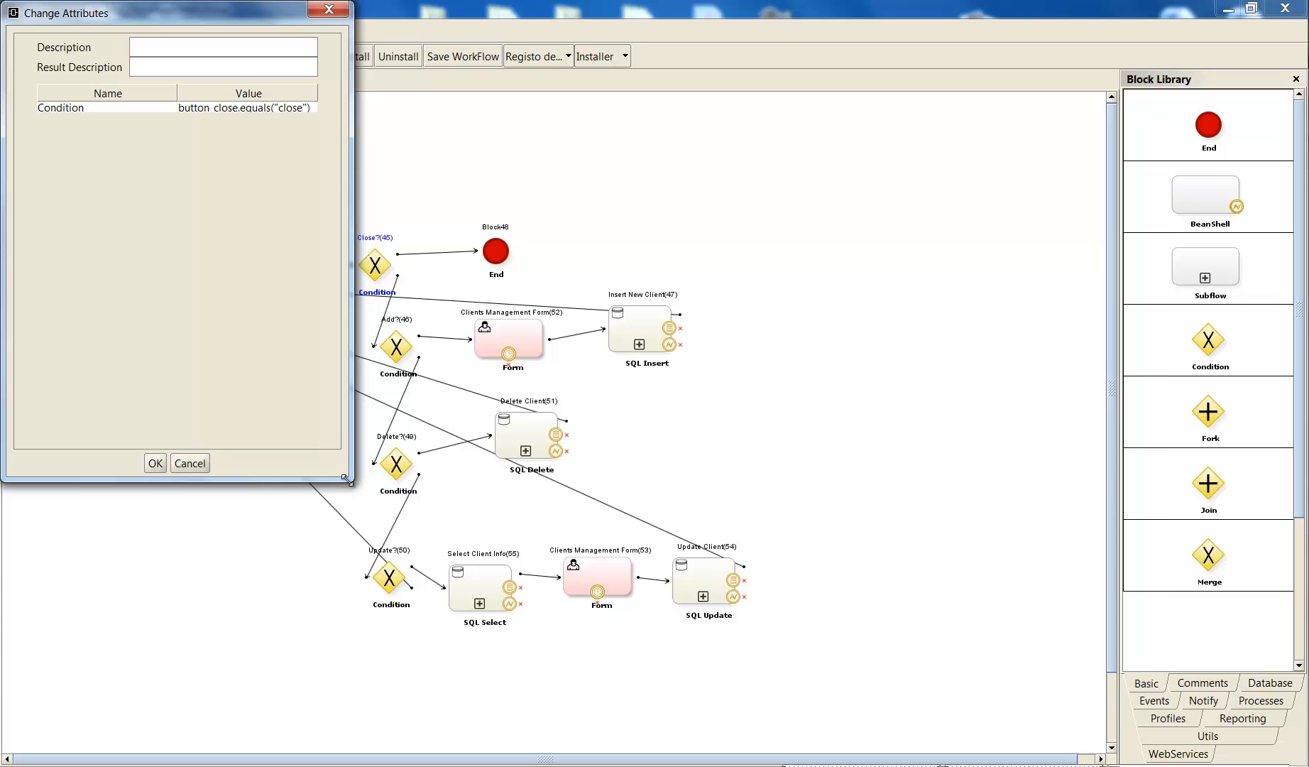
{"action": "left_click_drag", "start_coordinate": [354, 473], "coordinate": [430, 488]}
{"action": "double_click", "coordinate": [267, 109]}
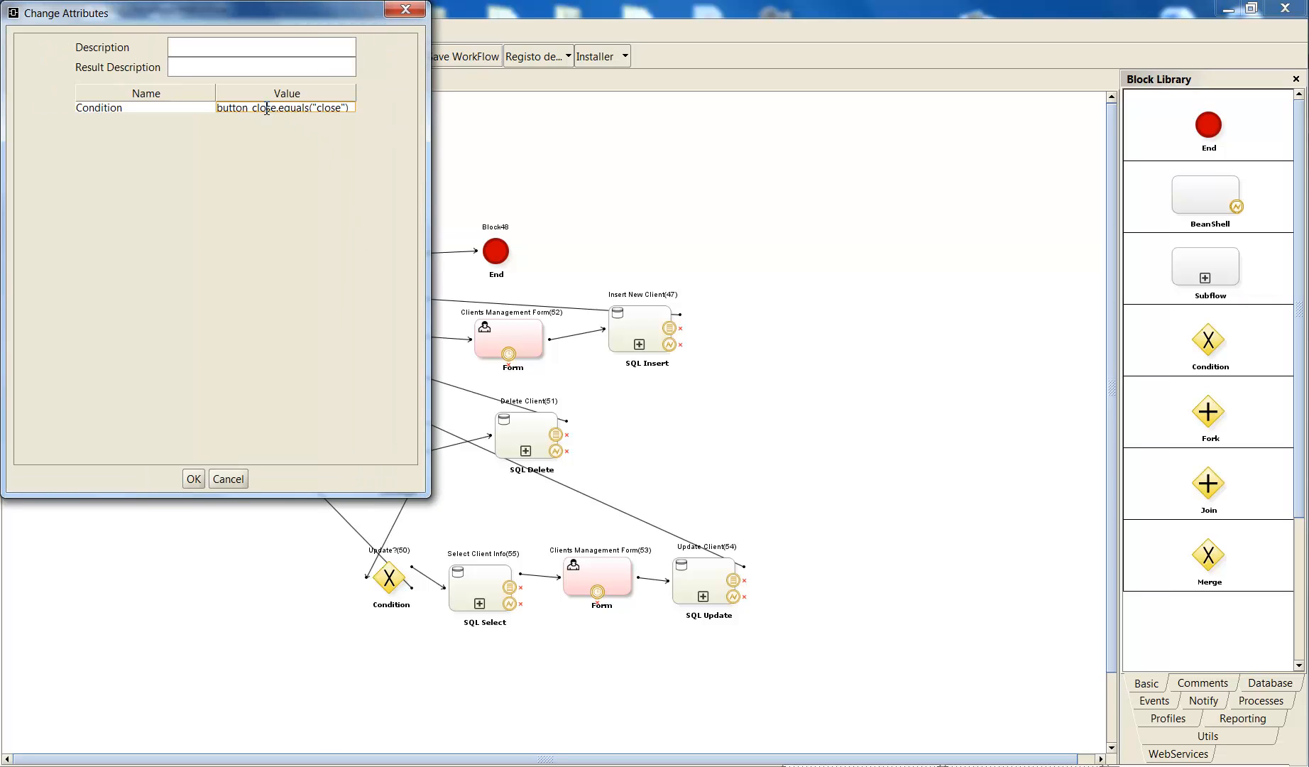
{"action": "left_click_drag", "start_coordinate": [322, 110], "coordinate": [327, 111]}
{"action": "left_click", "coordinate": [193, 482]}
{"action": "left_click_drag", "start_coordinate": [349, 110], "coordinate": [284, 109]}
{"action": "left_click", "coordinate": [193, 479]}
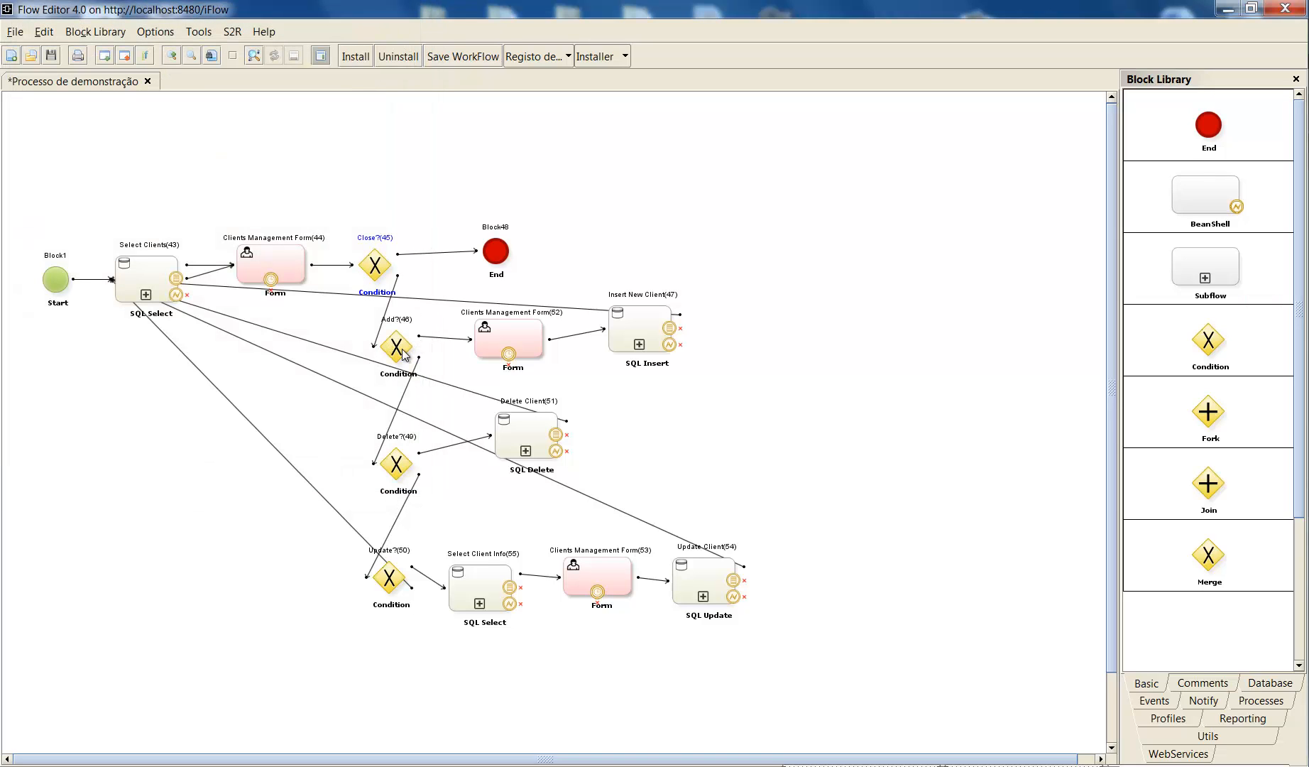
- Examine the condition expression of the Add?(46) block, and close its attributes with settings accepted
{"action": "left_click_drag", "start_coordinate": [402, 354], "coordinate": [388, 353]}
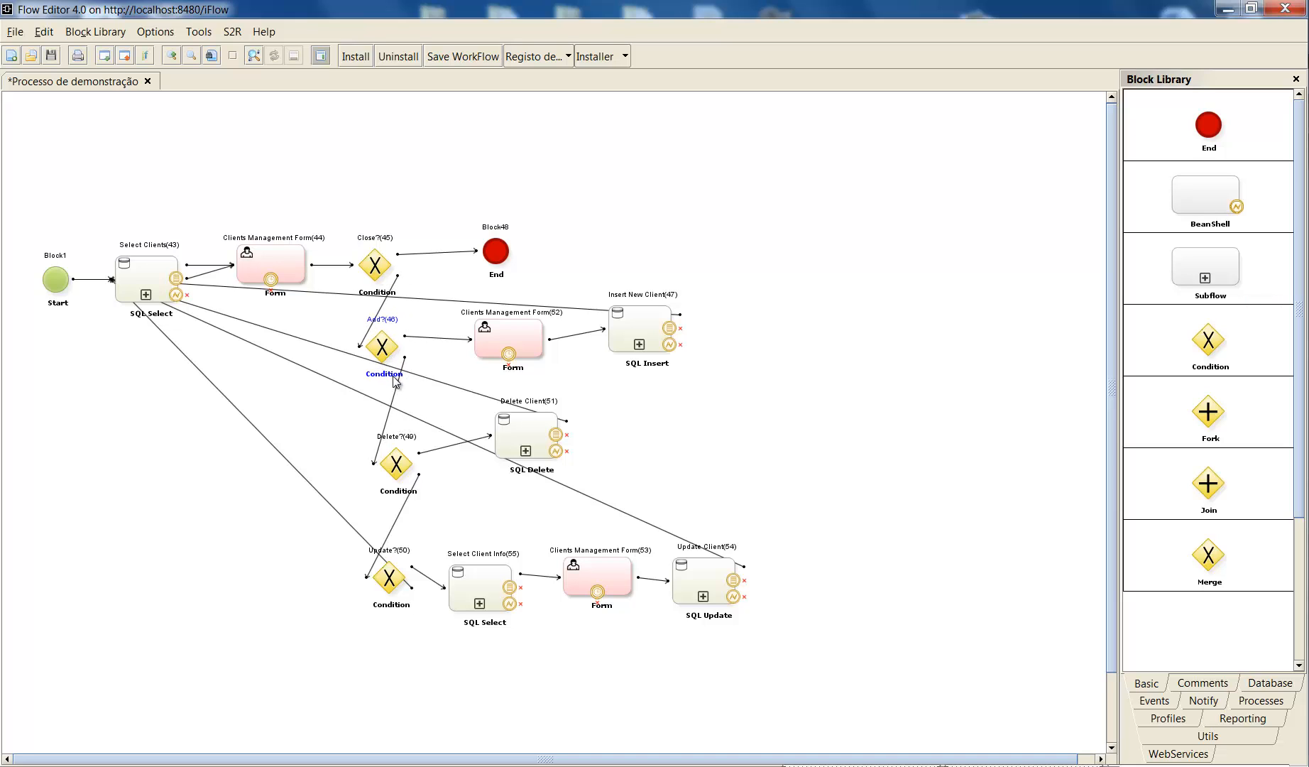
{"action": "double_click", "coordinate": [382, 352]}
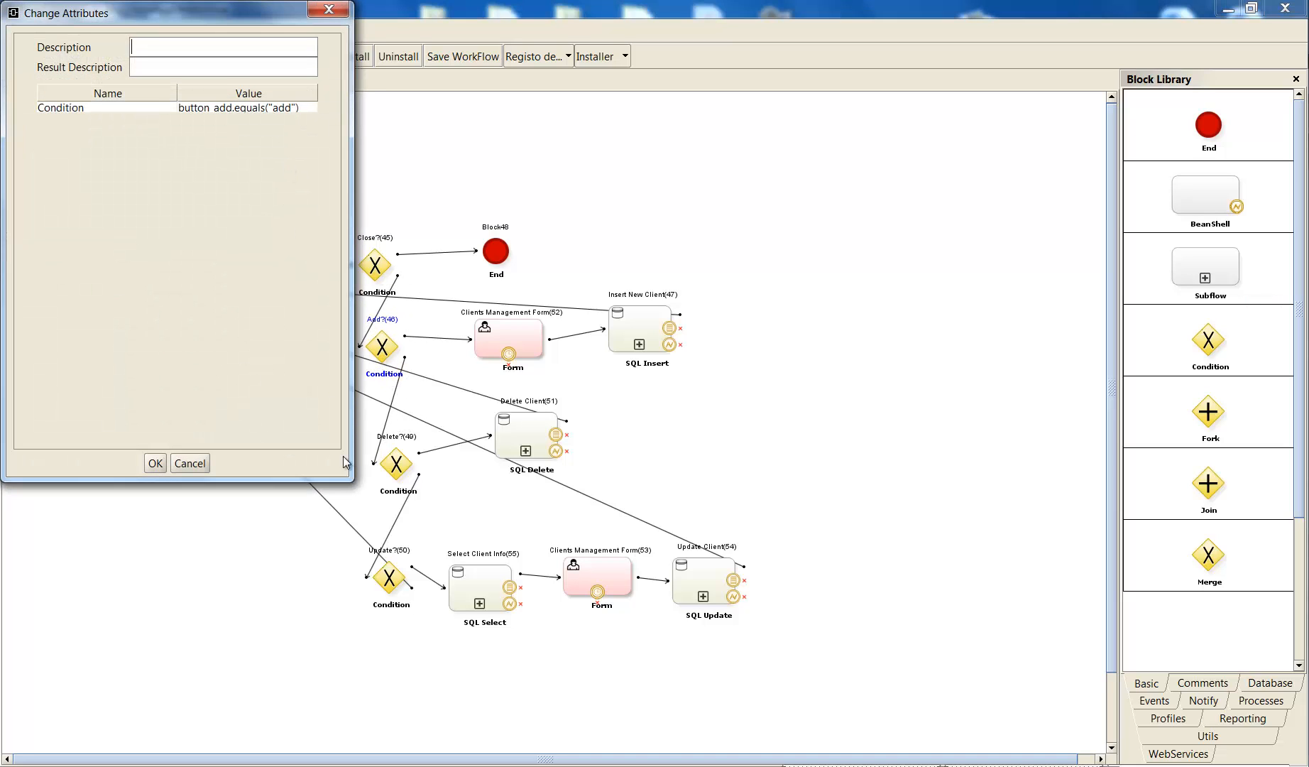
{"action": "left_click_drag", "start_coordinate": [352, 481], "coordinate": [444, 499]}
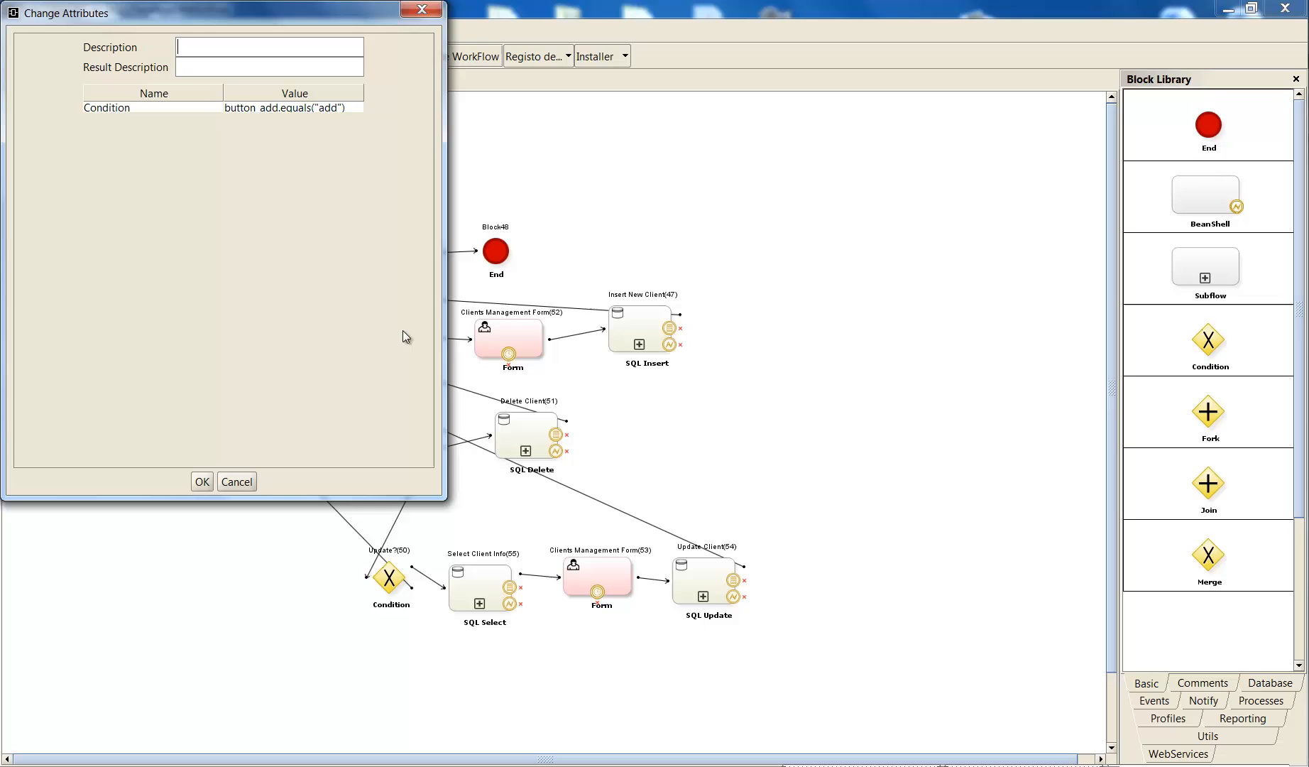
{"action": "double_click", "coordinate": [330, 107]}
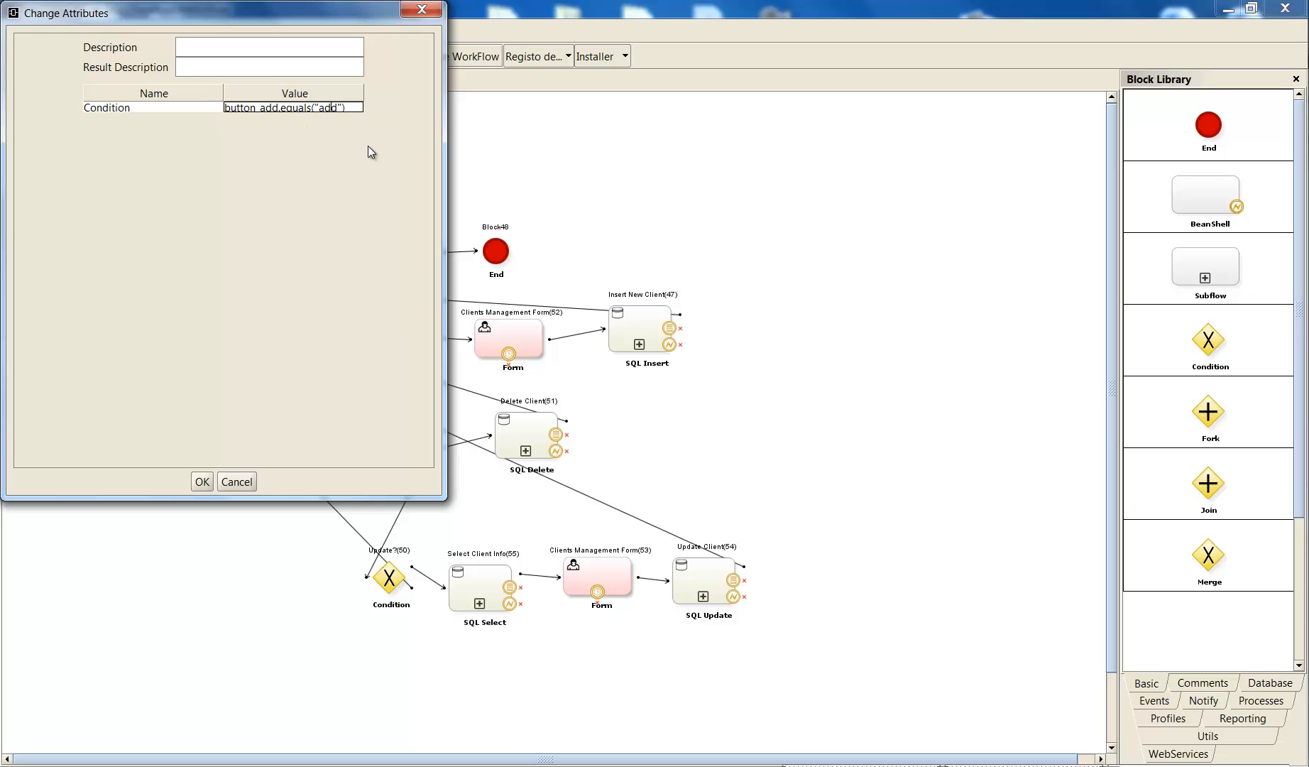
{"action": "left_click", "coordinate": [201, 481]}
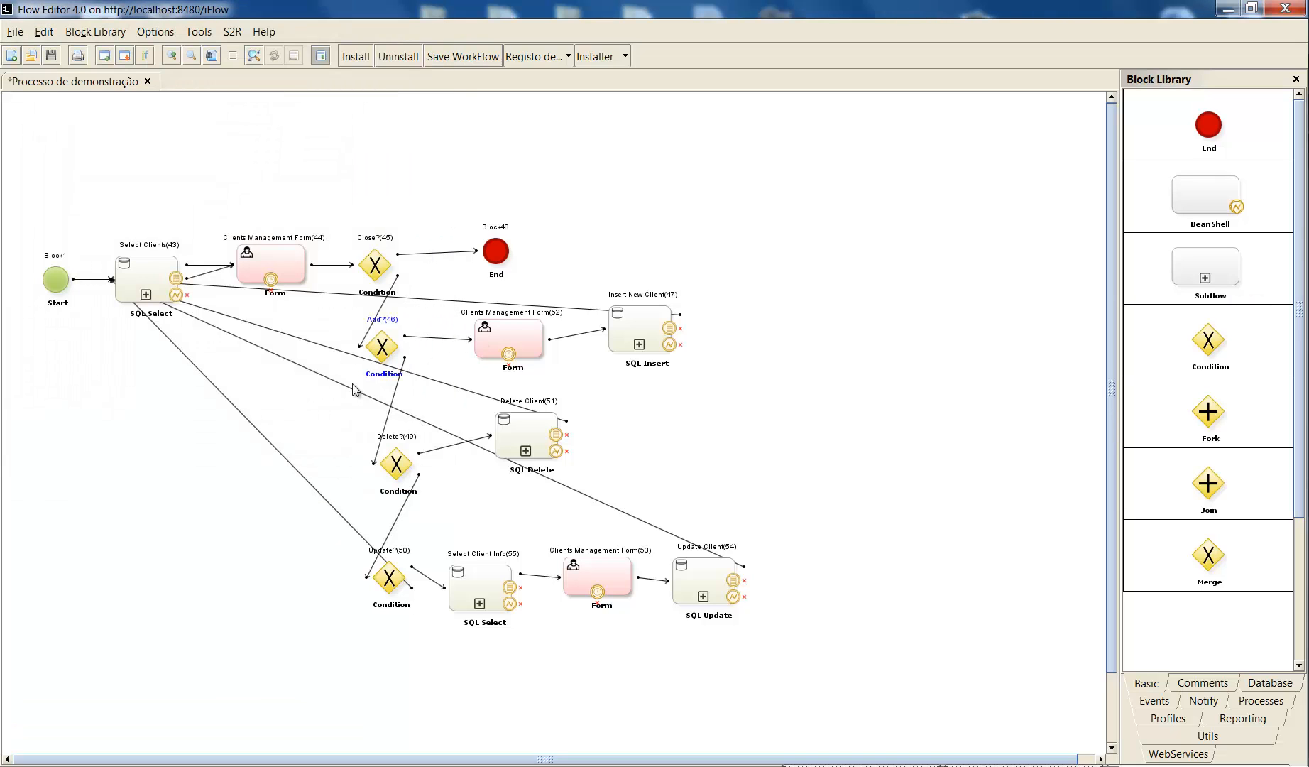
- Review the new client fields, their variables and the Add button of Clients Management Form(52), and close its attributes
{"action": "double_click", "coordinate": [486, 339]}
{"action": "scroll", "coordinate": [693, 417], "scroll_direction": "down", "scroll_amount": 3}
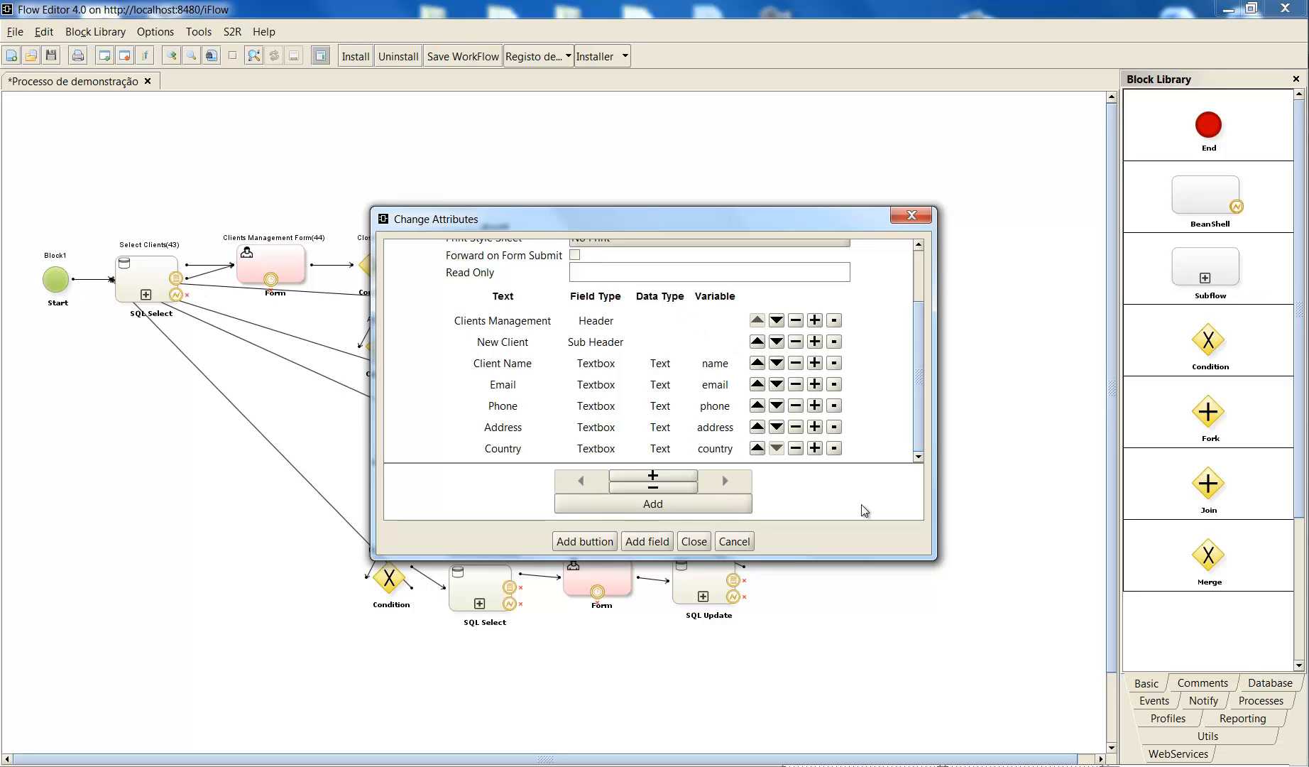
{"action": "left_click", "coordinate": [690, 540]}
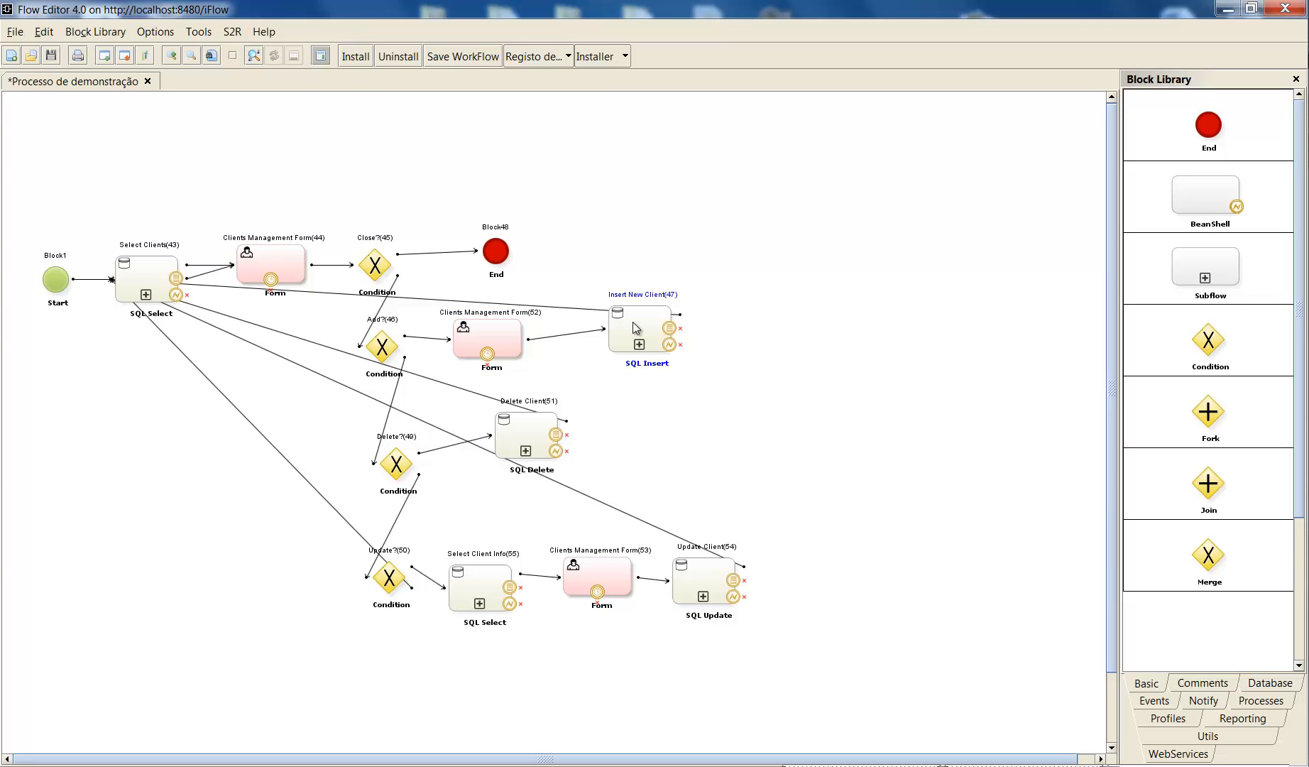
- Examine the Names value in the attributes of the Insert New Client(47) block, with the window enlarged and the value column widened
{"action": "double_click", "coordinate": [634, 326]}
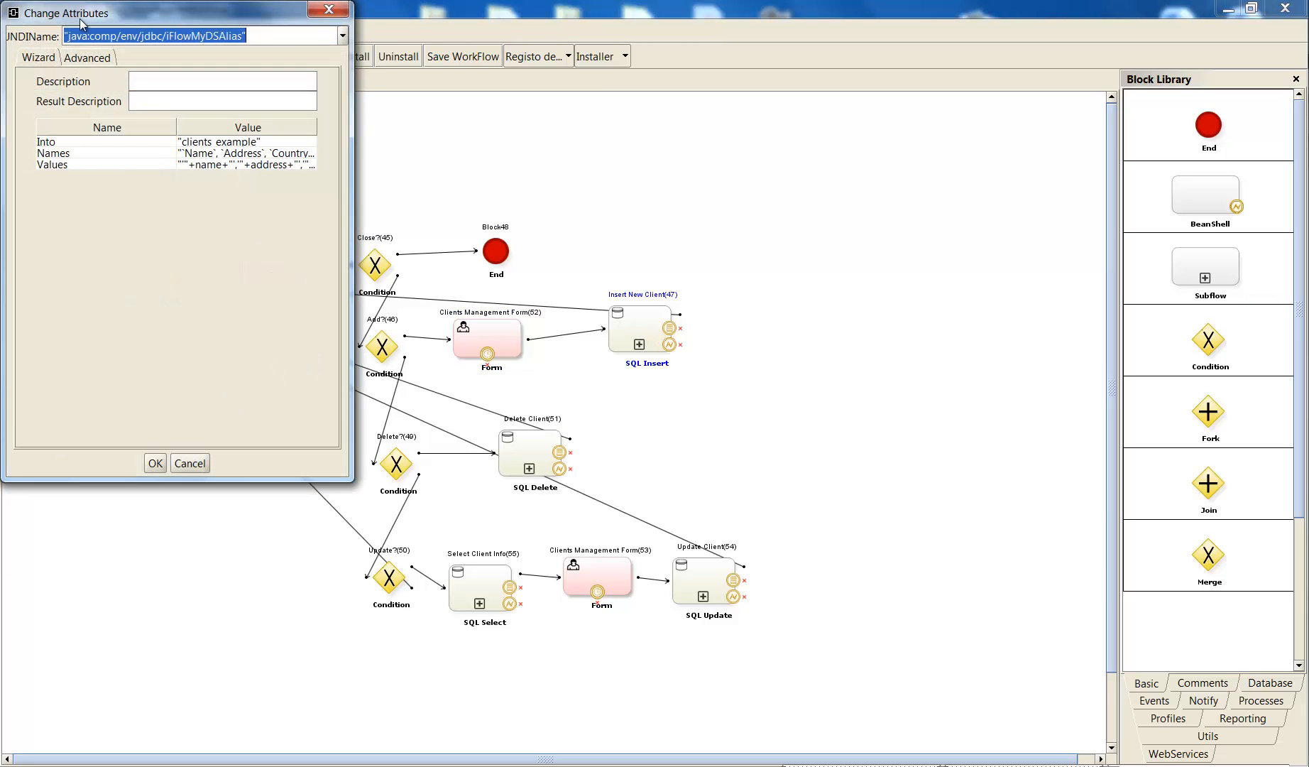
{"action": "left_click_drag", "start_coordinate": [106, 13], "coordinate": [673, 157]}
{"action": "left_click", "coordinate": [794, 293]}
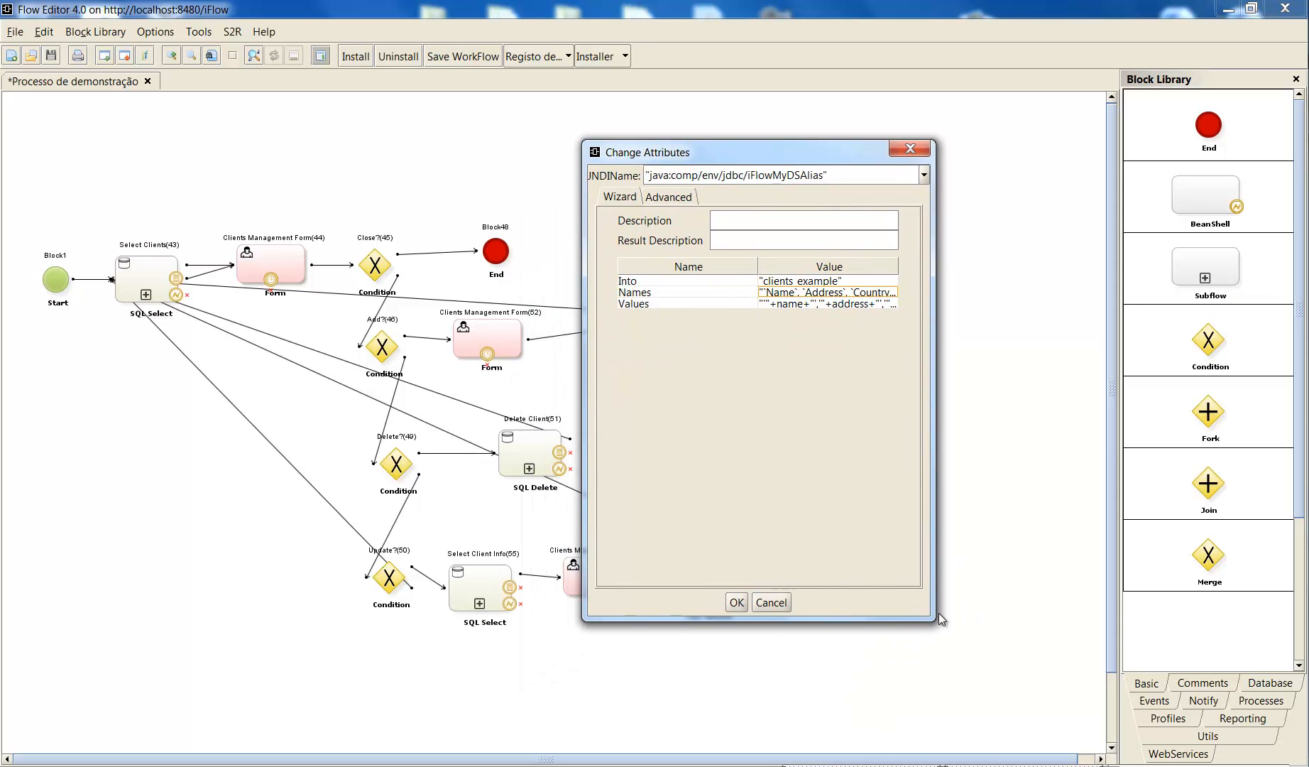
{"action": "left_click_drag", "start_coordinate": [934, 618], "coordinate": [1008, 631]}
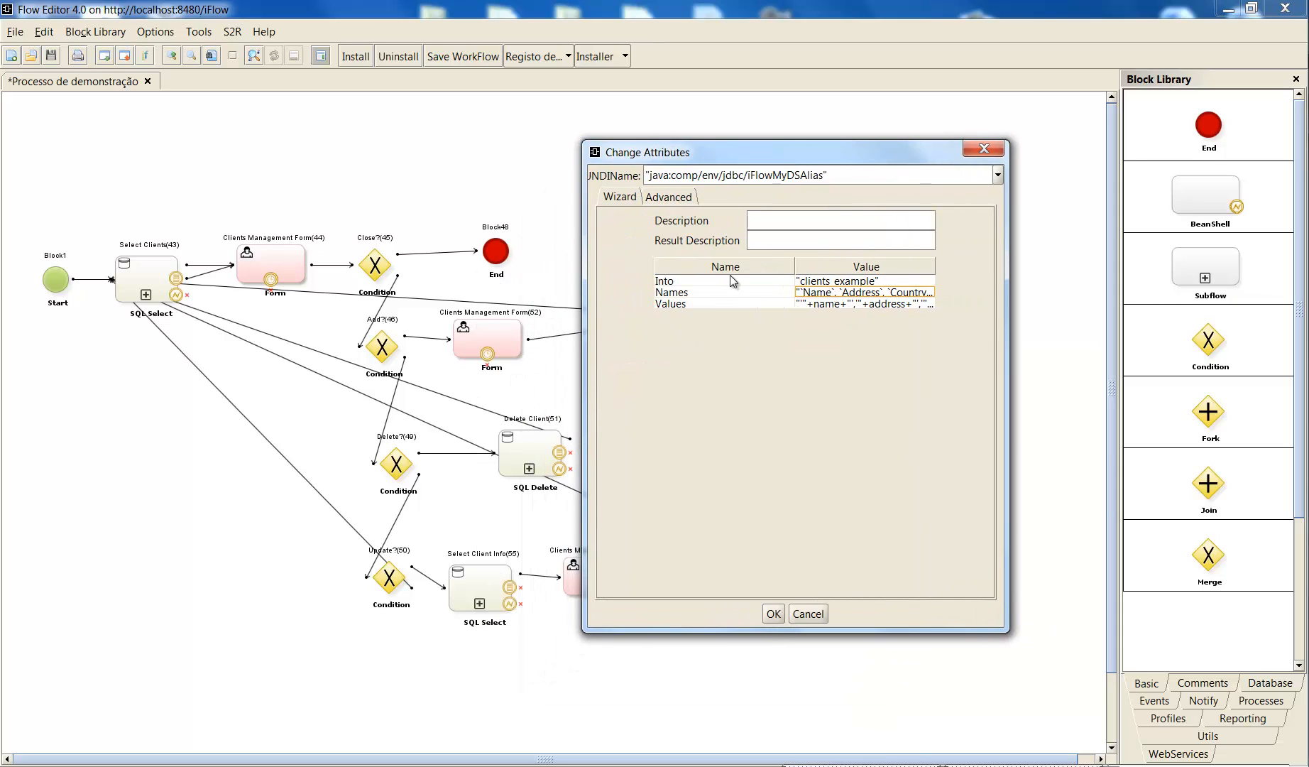
{"action": "left_click_drag", "start_coordinate": [794, 264], "coordinate": [769, 264]}
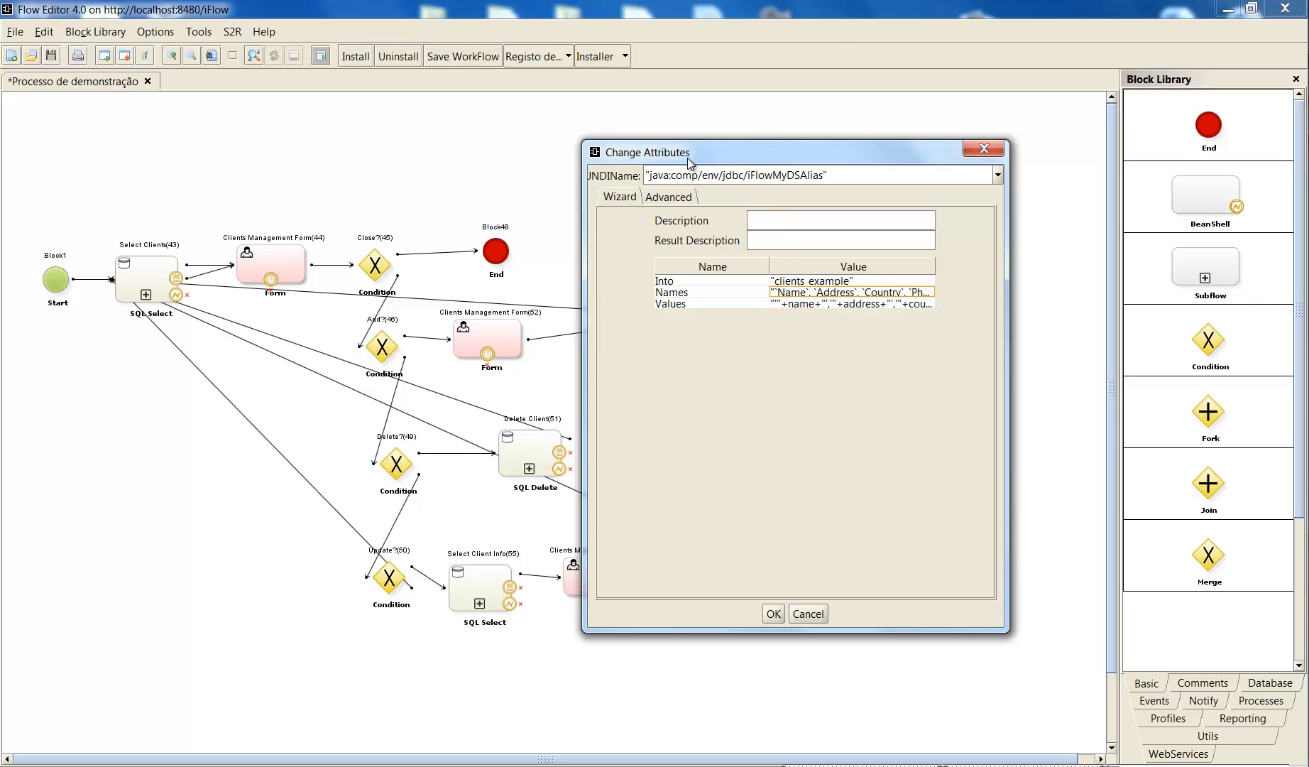
{"action": "left_click_drag", "start_coordinate": [688, 164], "coordinate": [668, 412]}
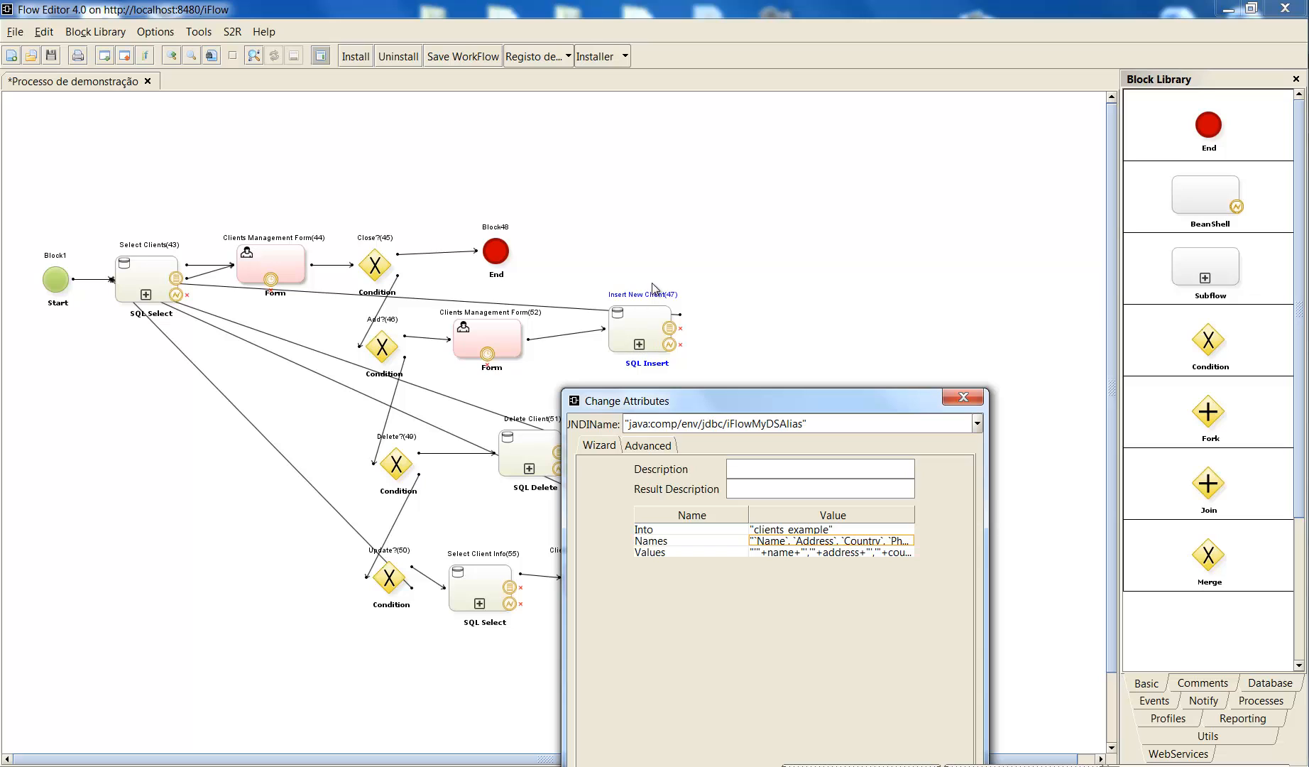
{"action": "left_click_drag", "start_coordinate": [703, 409], "coordinate": [705, 269]}
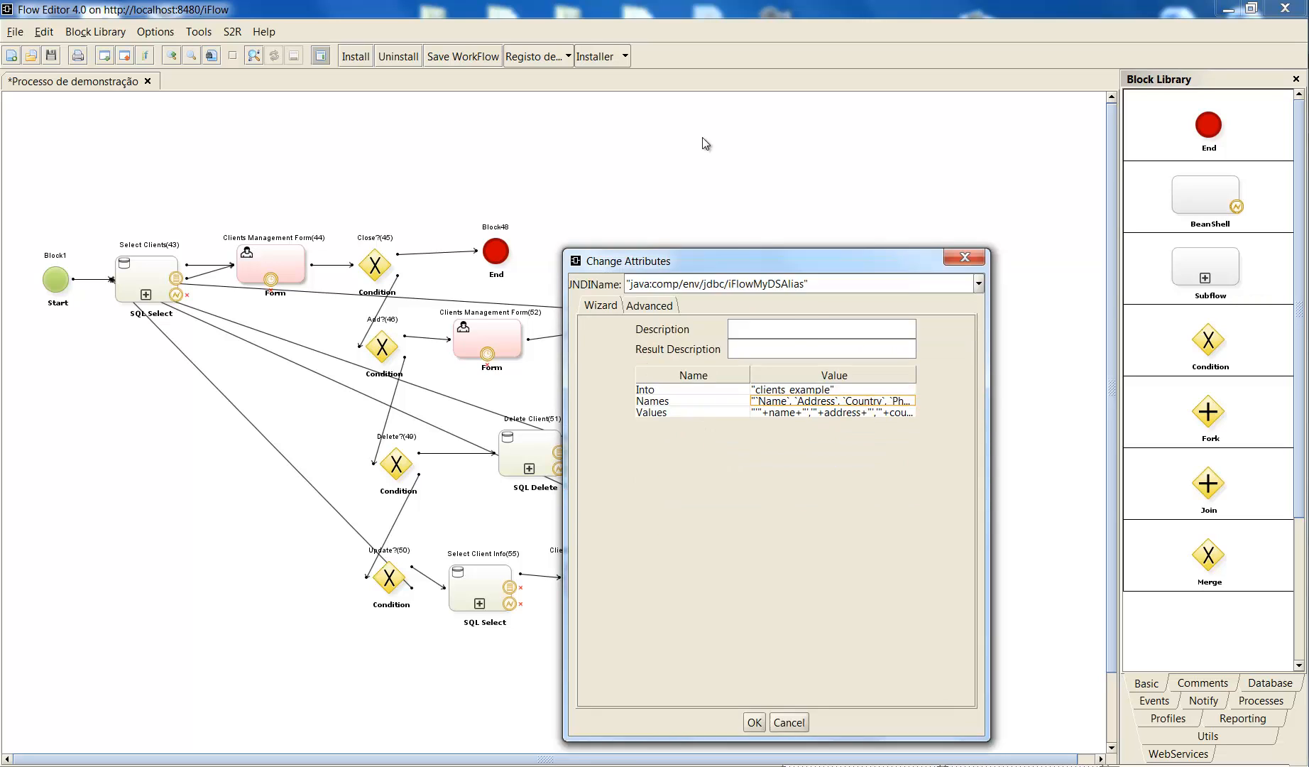
{"action": "left_click_drag", "start_coordinate": [705, 144], "coordinate": [695, 146]}
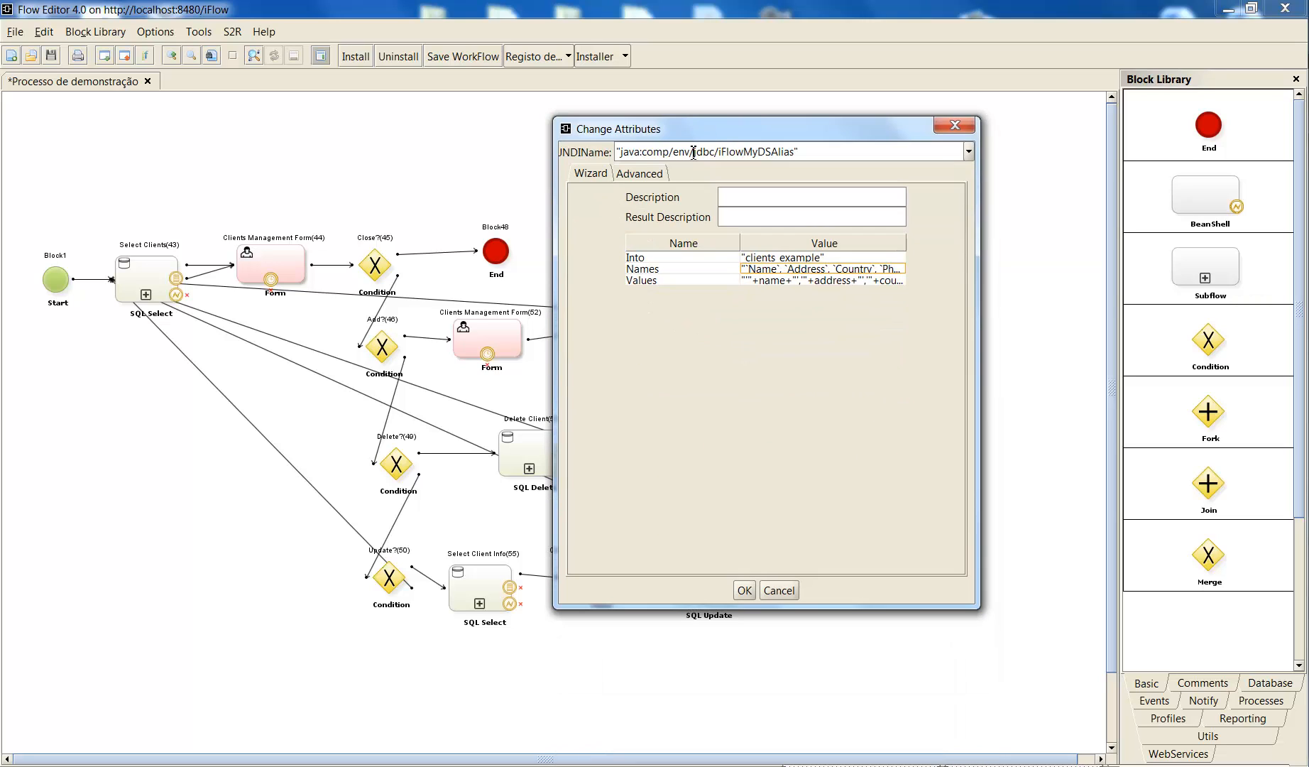
{"action": "double_click", "coordinate": [791, 269]}
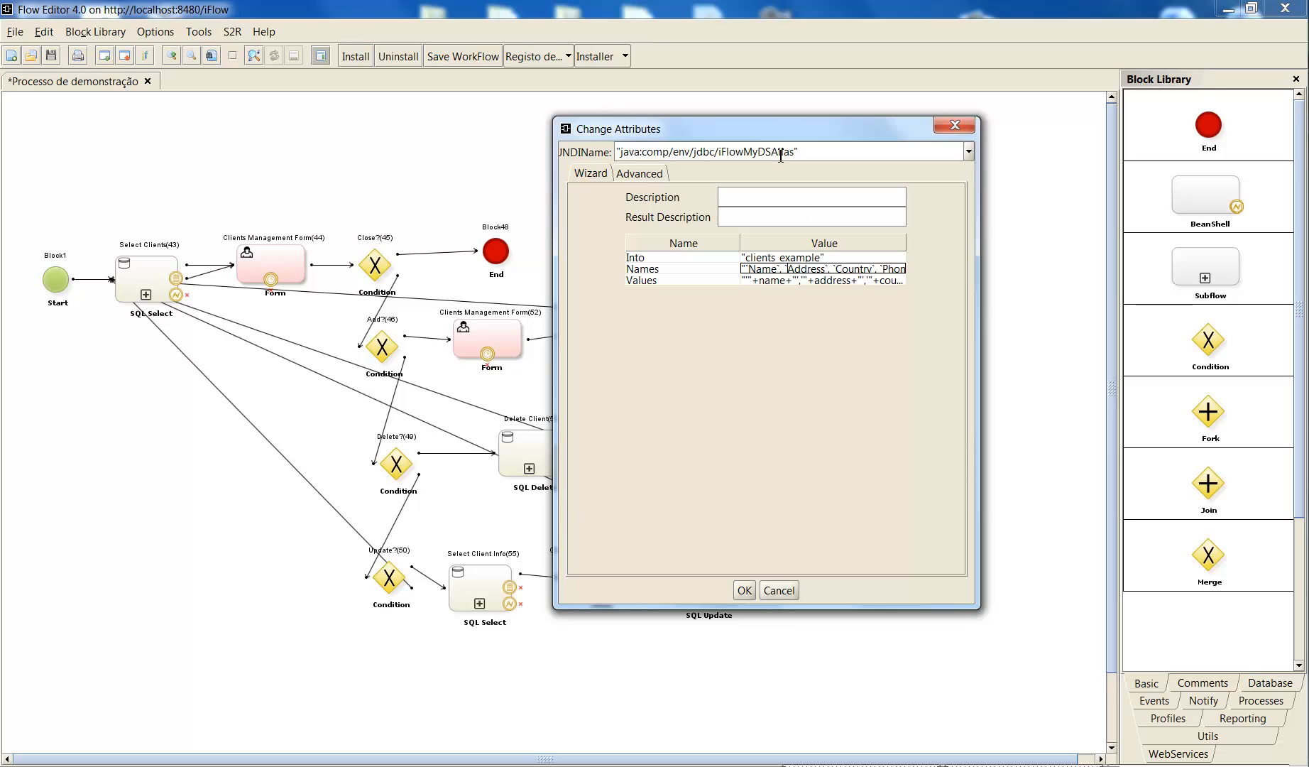
- Examine the JNDI data source name and the Into table name of the Insert New Client(47) block
{"action": "double_click", "coordinate": [841, 153]}
{"action": "left_click_drag", "start_coordinate": [841, 153], "coordinate": [682, 131]}
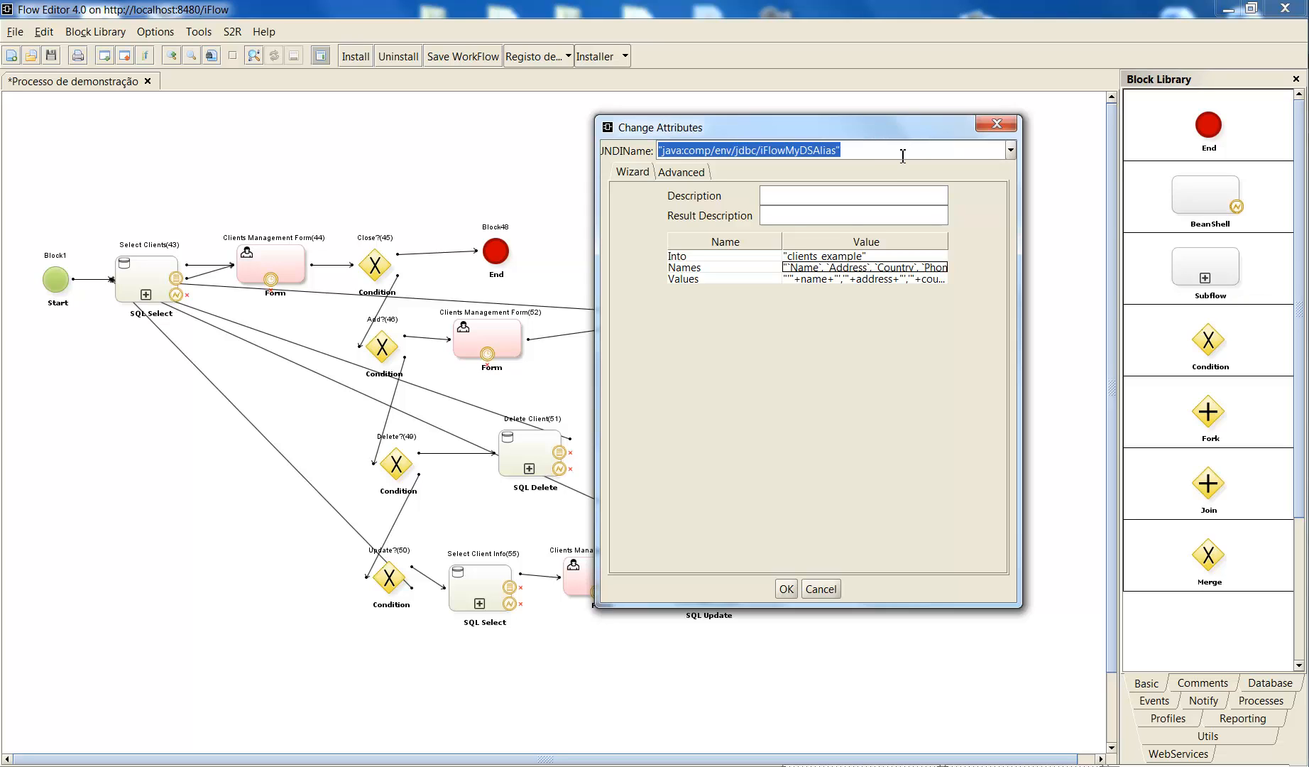
{"action": "double_click", "coordinate": [810, 149]}
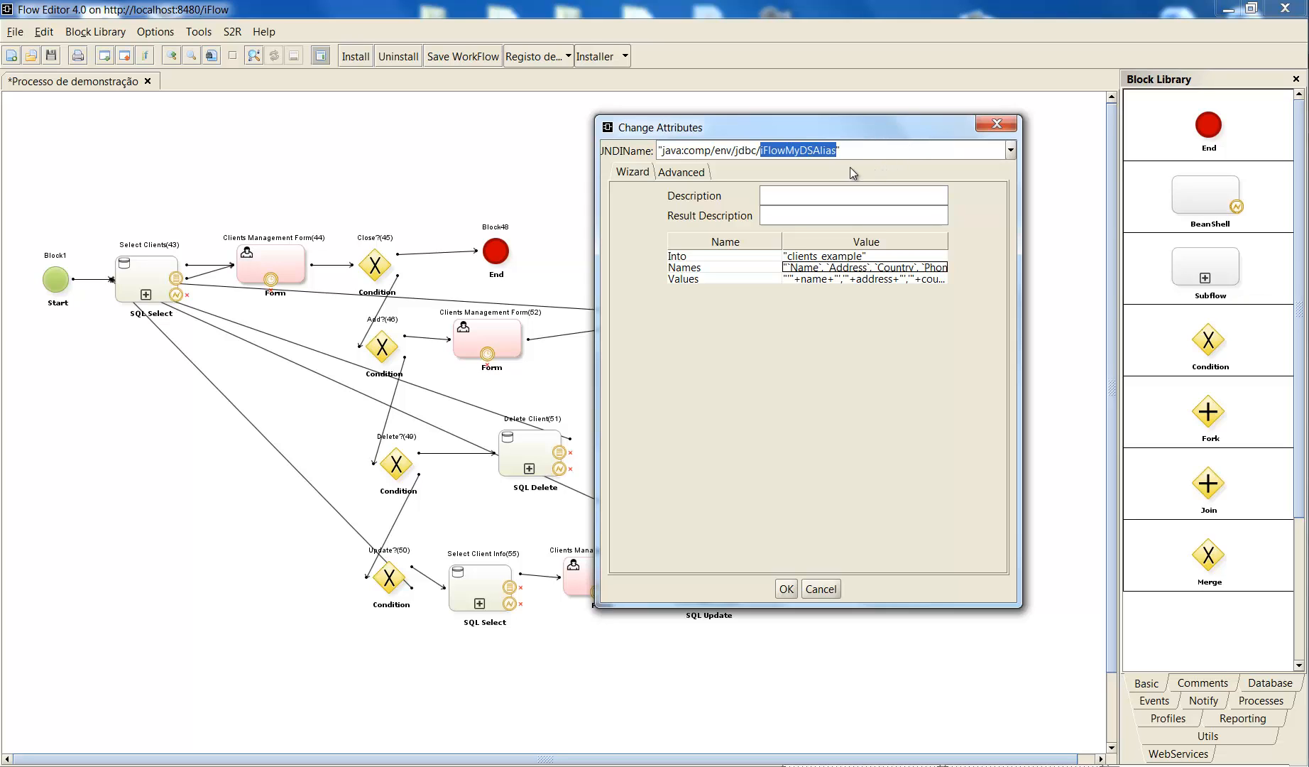
{"action": "left_click", "coordinate": [941, 148]}
{"action": "left_click_drag", "start_coordinate": [859, 147], "coordinate": [661, 143]}
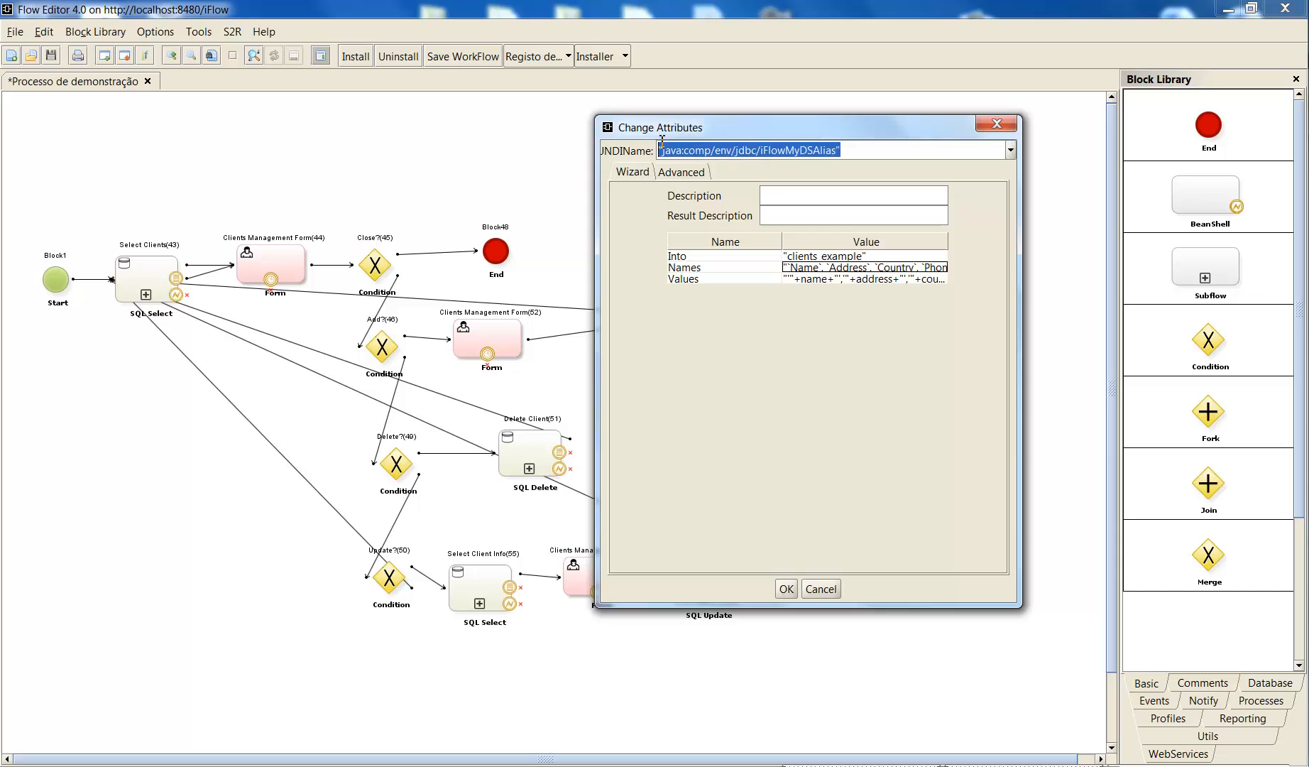
{"action": "left_click", "coordinate": [848, 149]}
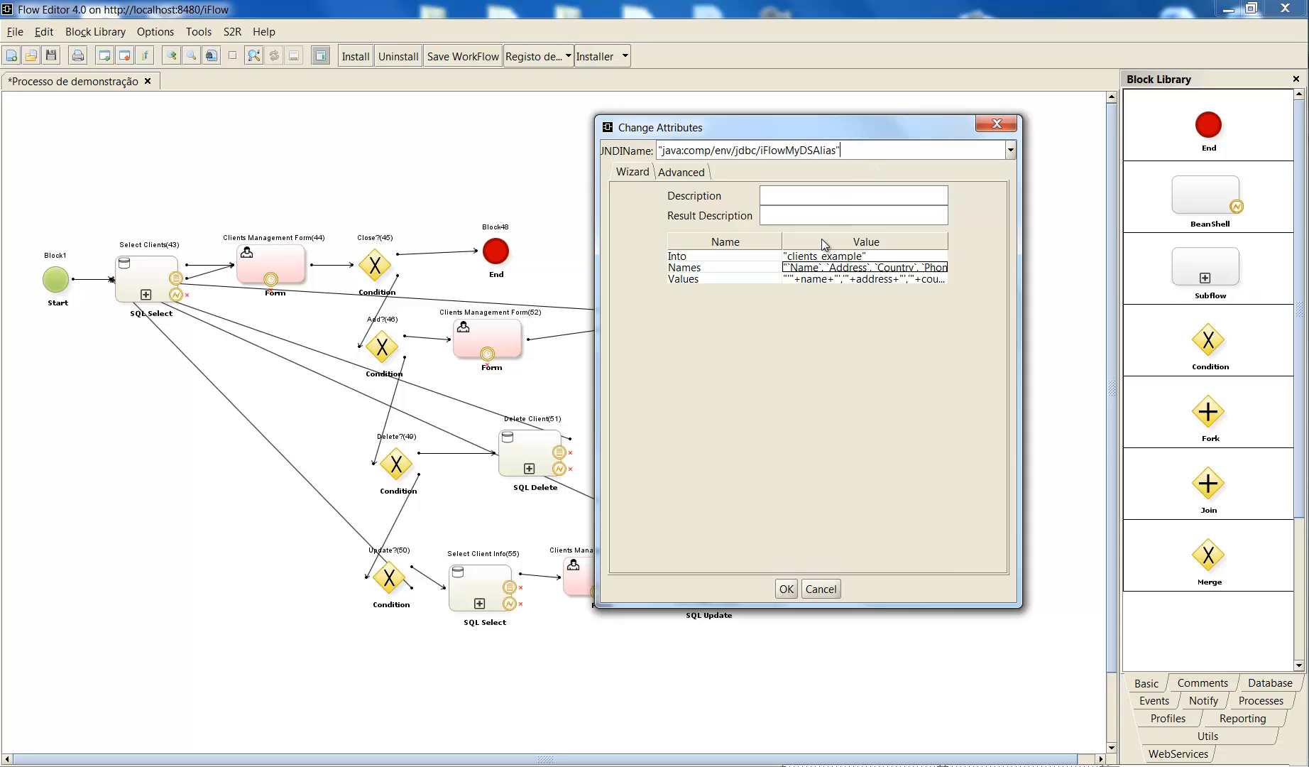
{"action": "left_click_drag", "start_coordinate": [841, 150], "coordinate": [646, 149]}
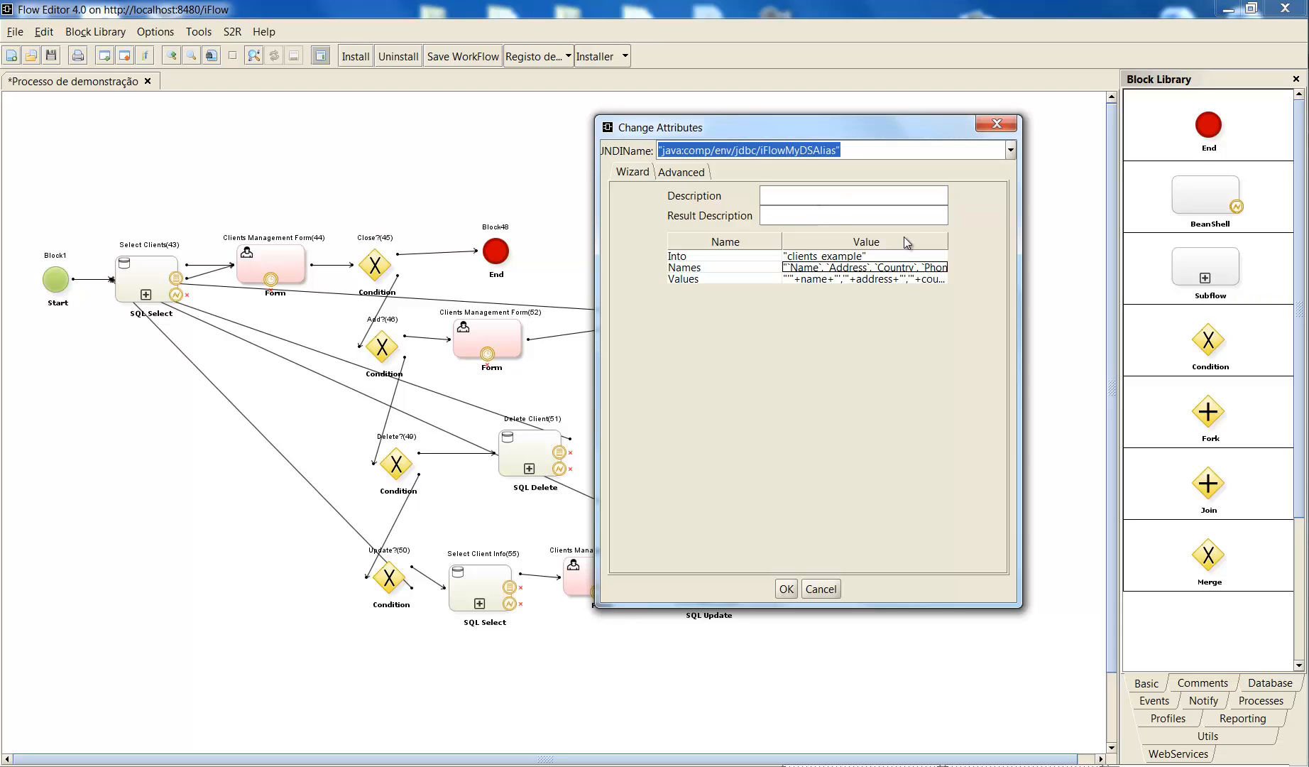
{"action": "left_click", "coordinate": [857, 256]}
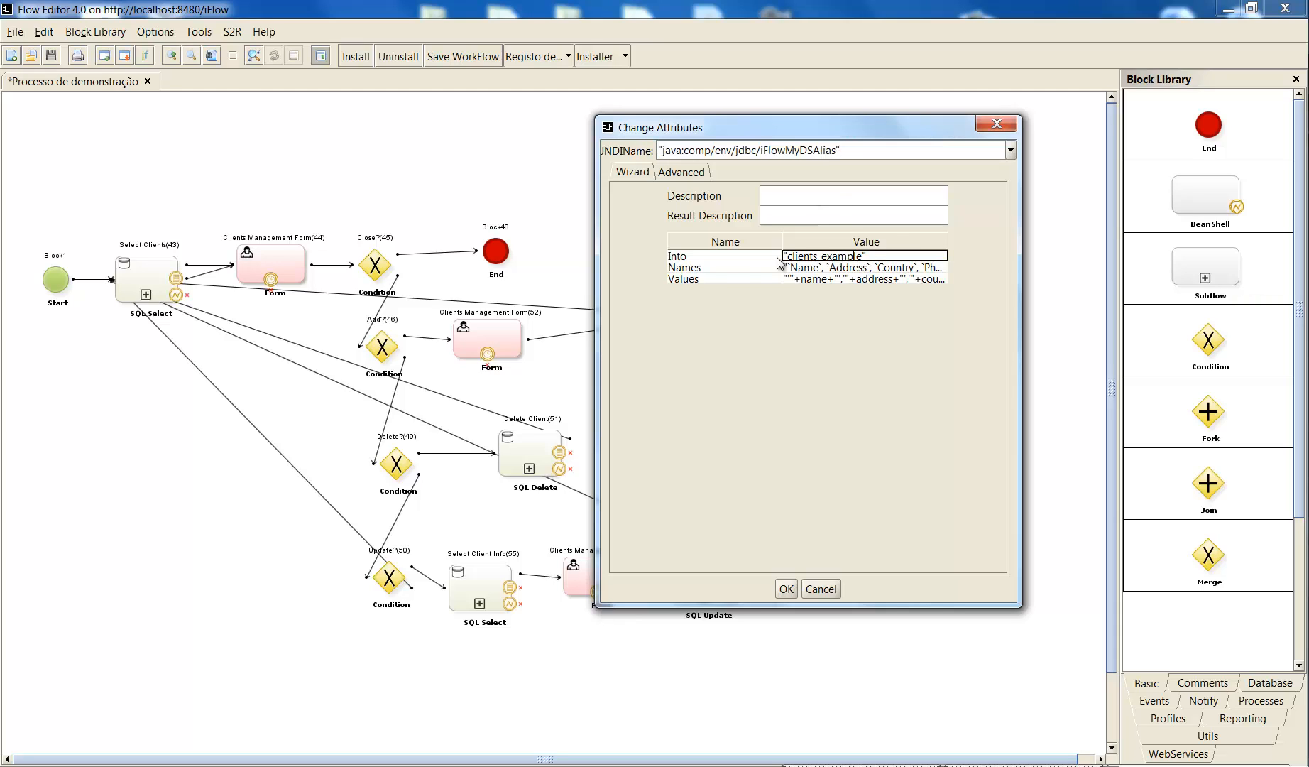
{"action": "left_click", "coordinate": [874, 250]}
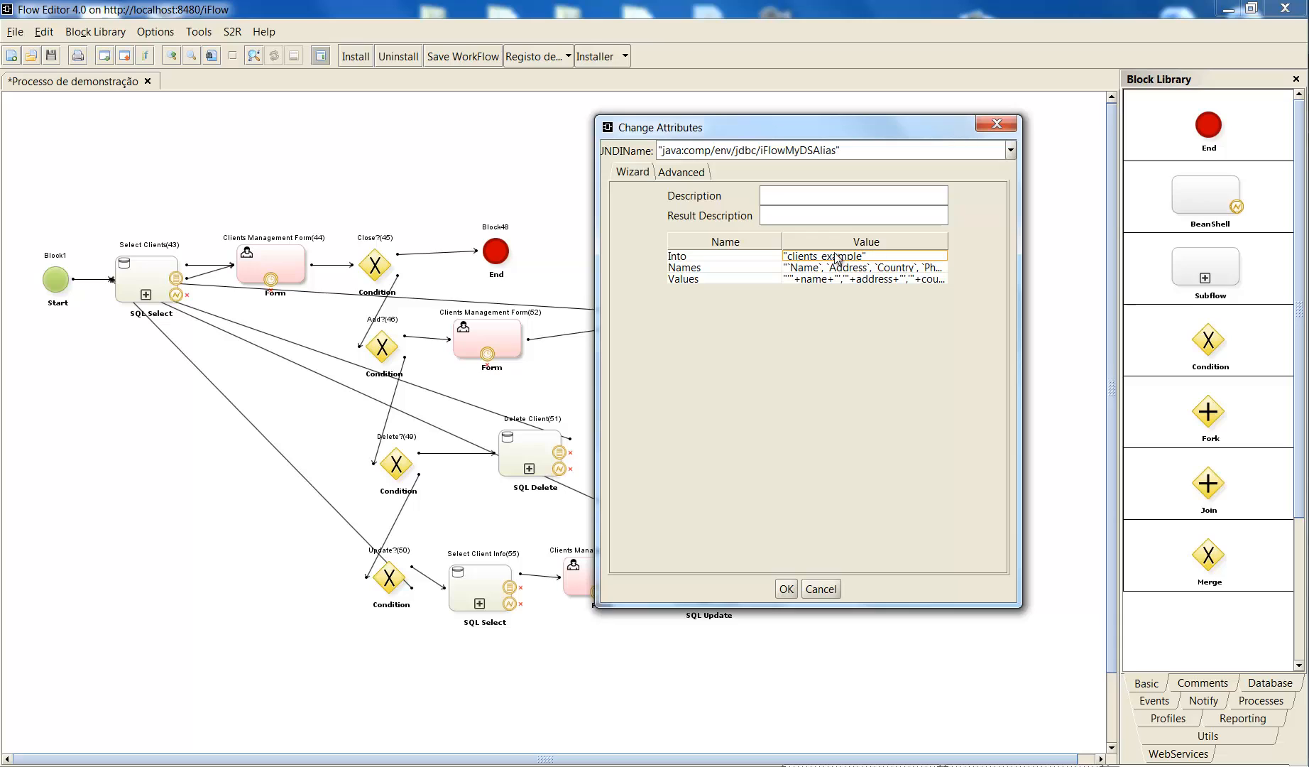
- Examine the Into table name and the column list in the Names value of the Insert New Client(47) block
{"action": "left_click", "coordinate": [806, 257]}
{"action": "left_click", "coordinate": [807, 268]}
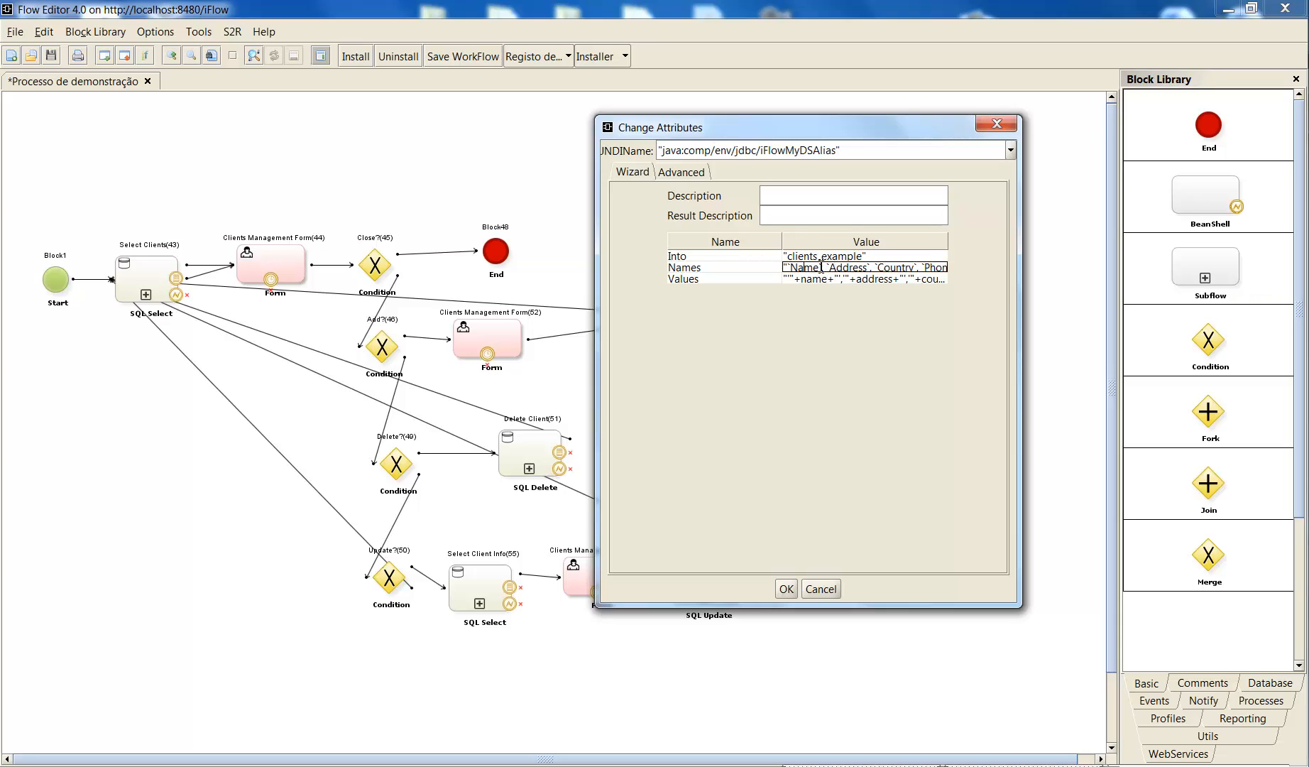
{"action": "triple_click", "coordinate": [907, 264]}
- Examine the start of the Values expression, including the quotation marks placed around the name variable
{"action": "left_click", "coordinate": [818, 279]}
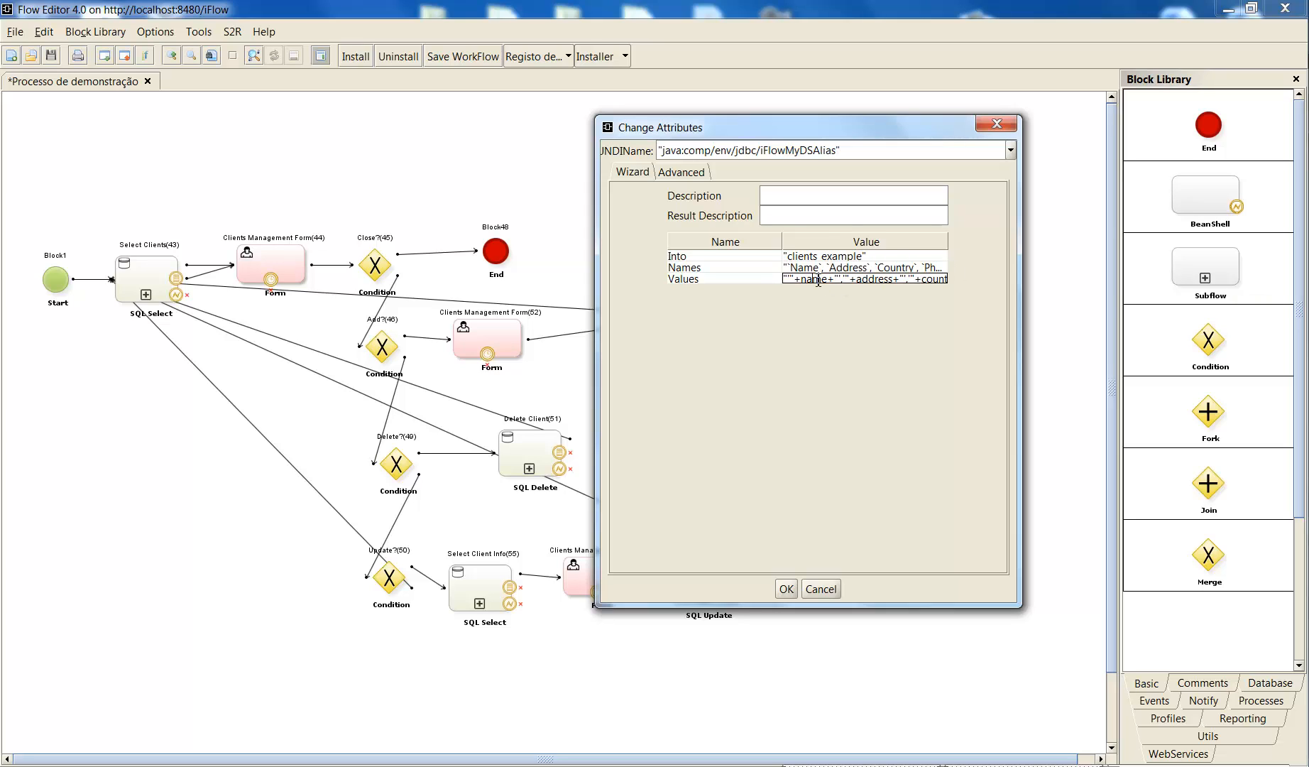
{"action": "double_click", "coordinate": [818, 279]}
{"action": "left_click", "coordinate": [799, 279]}
{"action": "left_click", "coordinate": [791, 279]}
{"action": "left_click_drag", "start_coordinate": [790, 279], "coordinate": [794, 281]}
{"action": "double_click", "coordinate": [831, 283]}
{"action": "left_click_drag", "start_coordinate": [784, 279], "coordinate": [888, 281]}
{"action": "double_click", "coordinate": [874, 280]}
{"action": "left_click", "coordinate": [790, 281]}
{"action": "key", "text": "End"}
- Examine the remaining variables in the Values expression through email, and close the block's attributes with settings accepted
{"action": "left_click_drag", "start_coordinate": [825, 281], "coordinate": [785, 286]}
{"action": "double_click", "coordinate": [815, 279]}
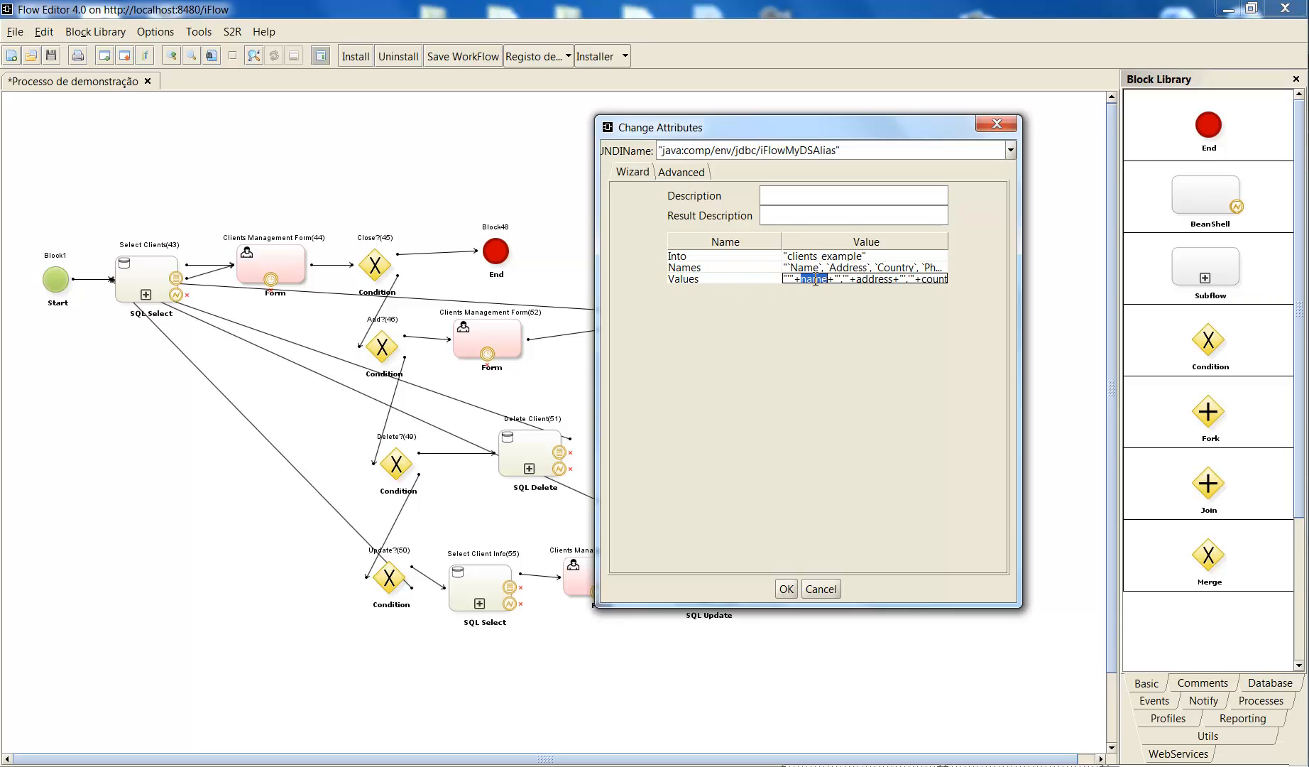
{"action": "double_click", "coordinate": [881, 281]}
{"action": "double_click", "coordinate": [939, 279]}
{"action": "left_click_drag", "start_coordinate": [930, 278], "coordinate": [957, 281]}
{"action": "double_click", "coordinate": [913, 277]}
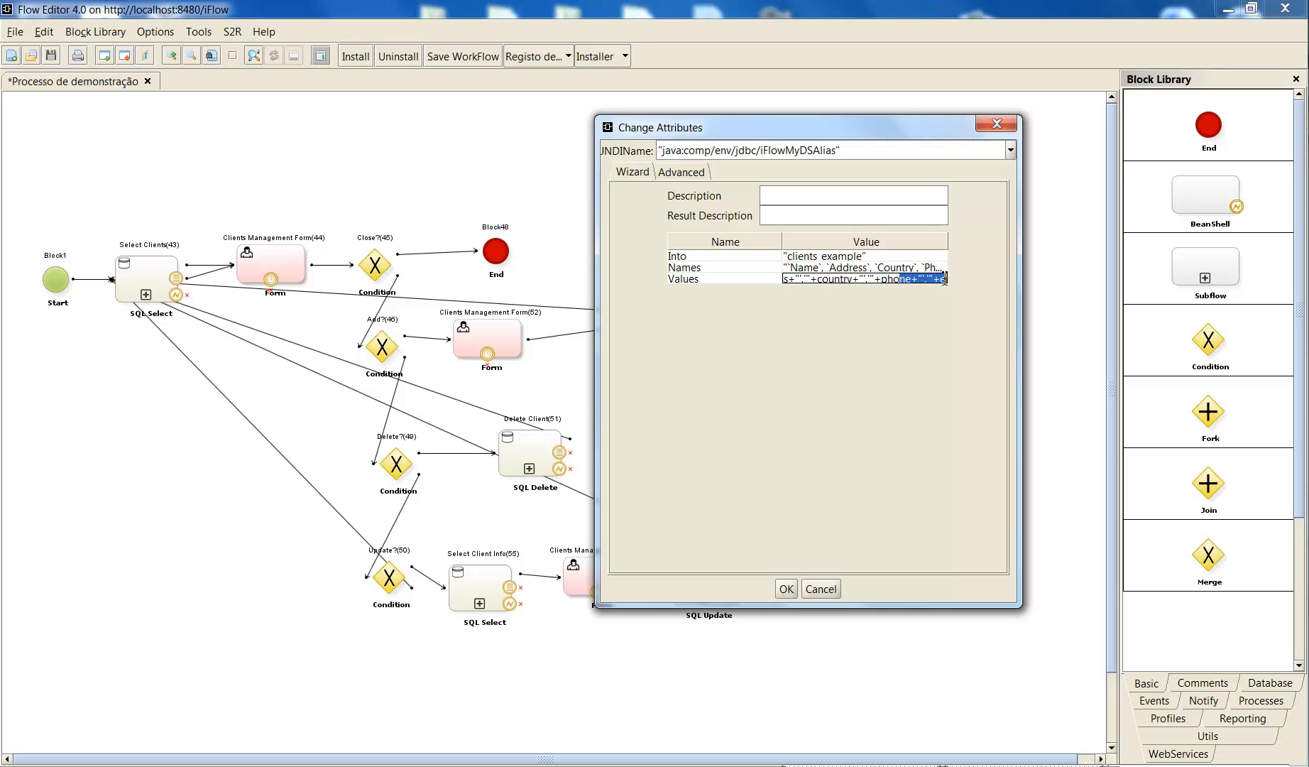
{"action": "double_click", "coordinate": [944, 279]}
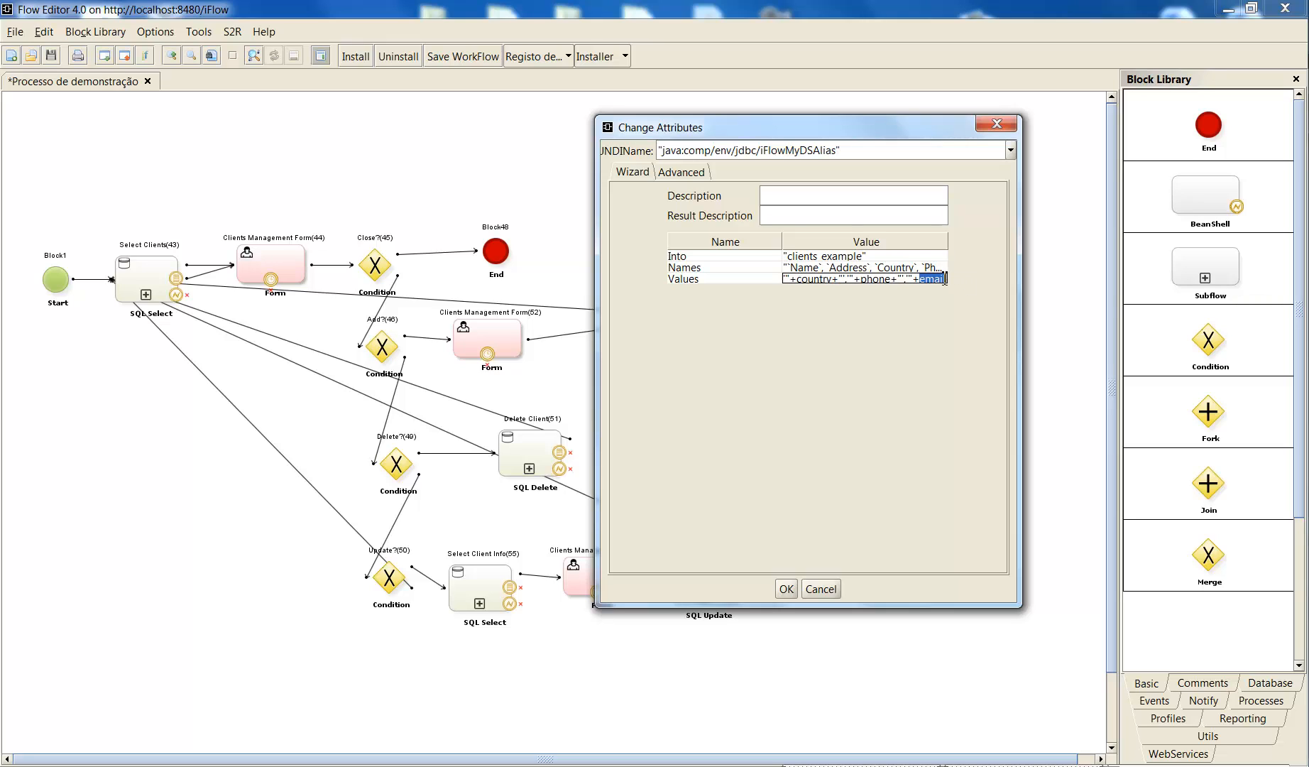
{"action": "left_click", "coordinate": [786, 589]}
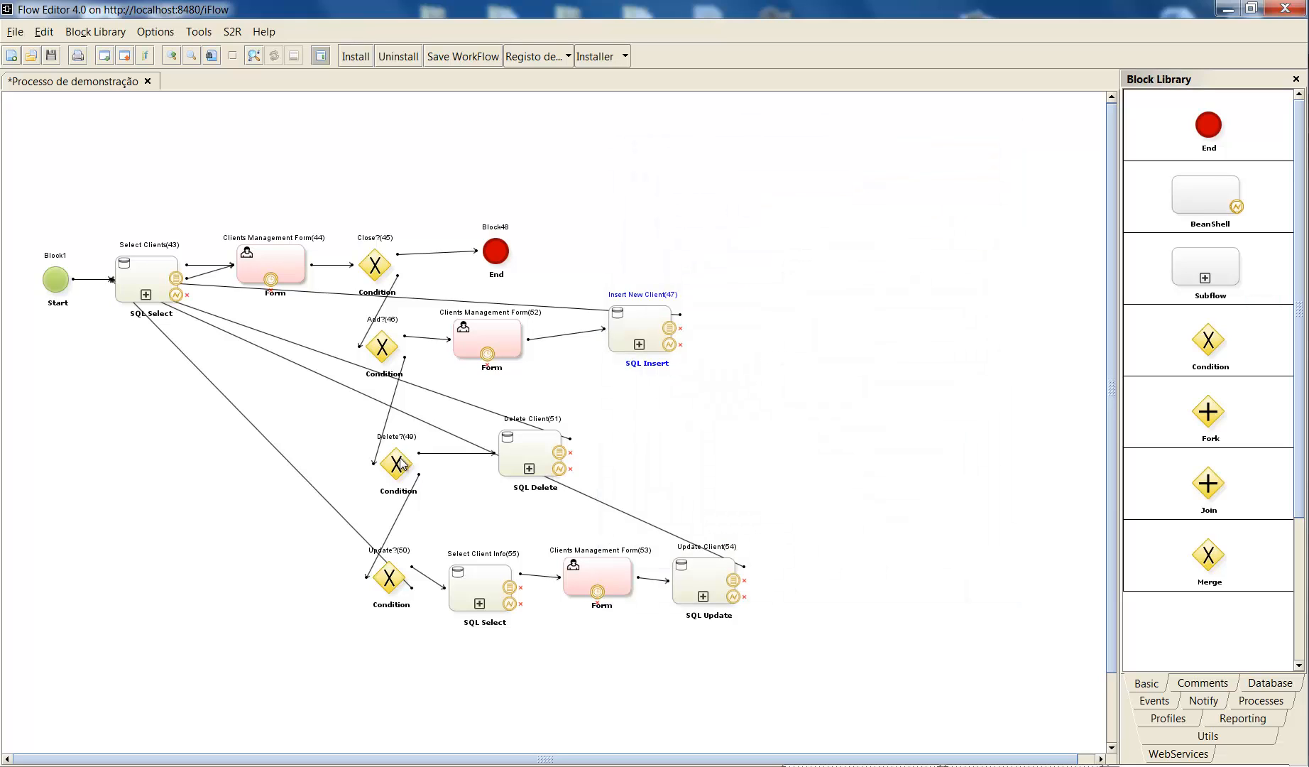
- Nudge the Delete?(49) condition block slightly up and left, and open its attributes with the window enlarged and the value column widened
{"action": "left_click_drag", "start_coordinate": [396, 476], "coordinate": [385, 456]}
{"action": "double_click", "coordinate": [385, 457]}
{"action": "left_click_drag", "start_coordinate": [219, 19], "coordinate": [760, 119]}
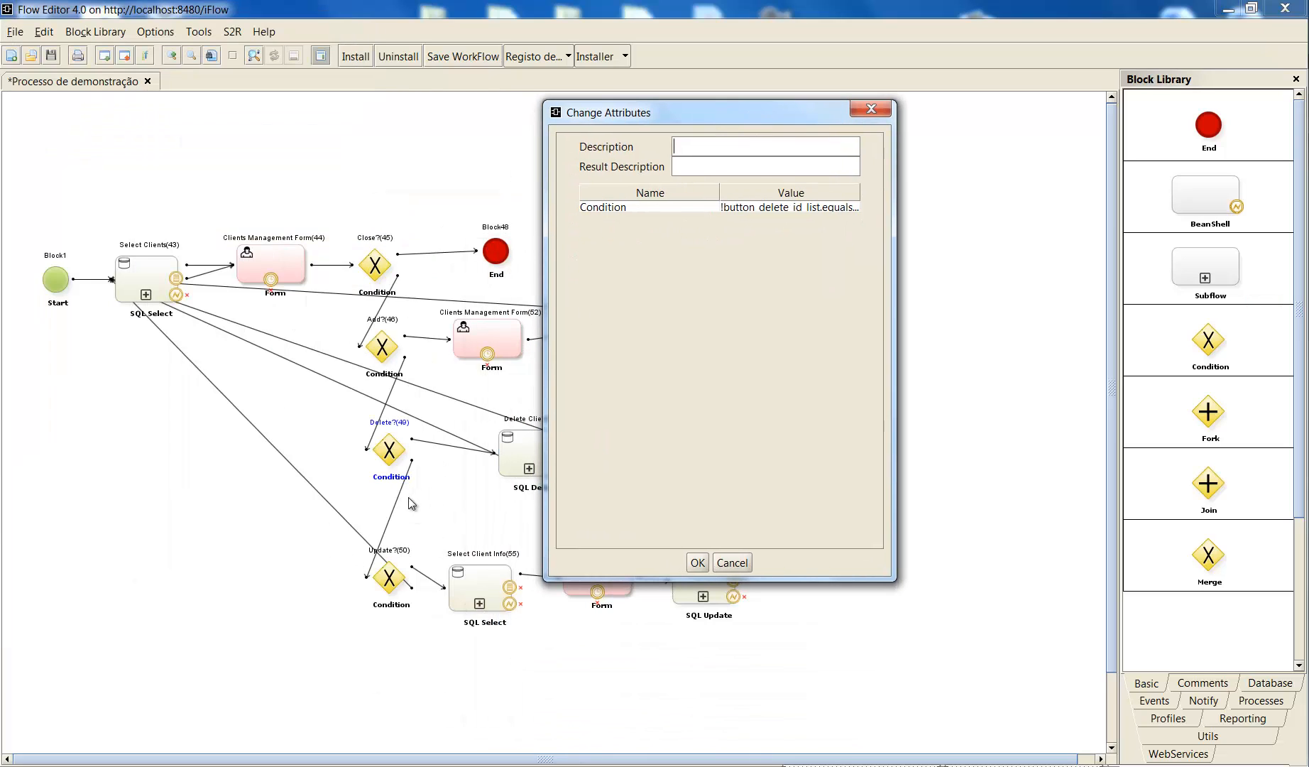
{"action": "left_click_drag", "start_coordinate": [888, 577], "coordinate": [1000, 625]}
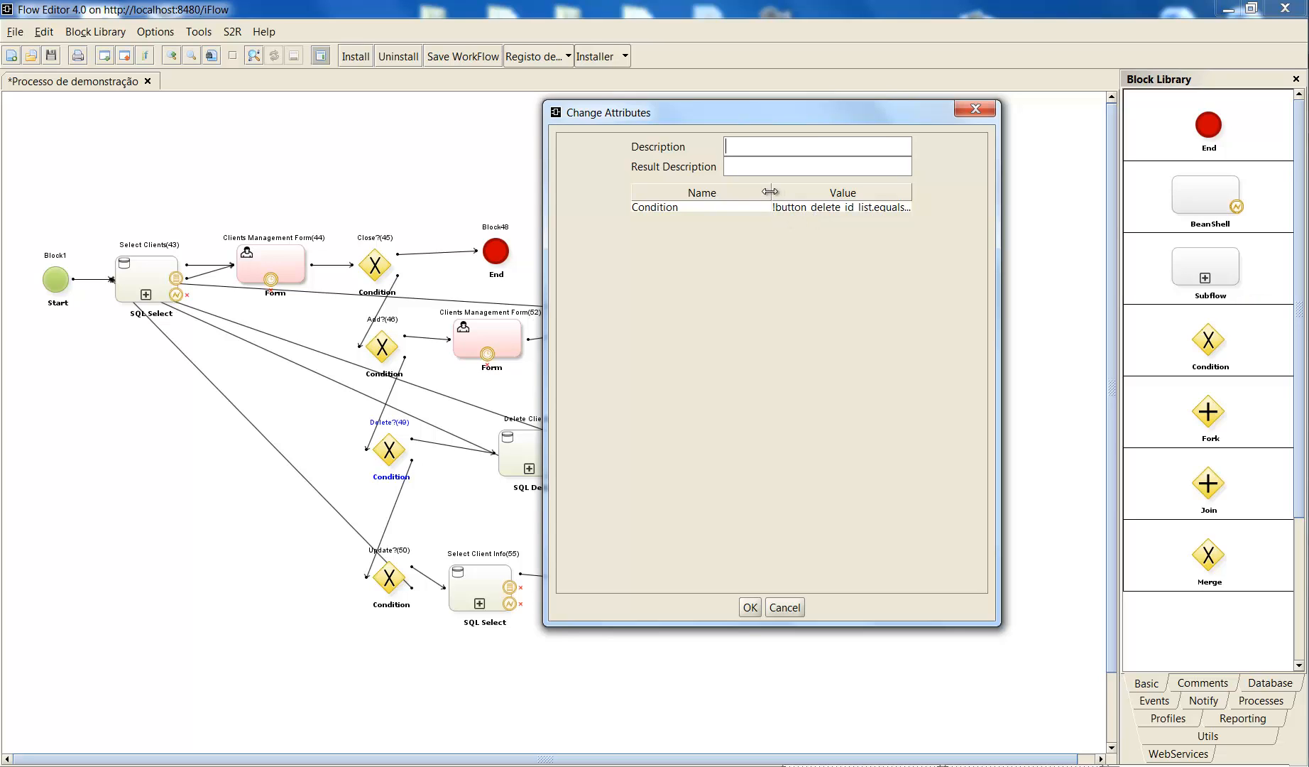
{"action": "left_click_drag", "start_coordinate": [771, 192], "coordinate": [735, 191]}
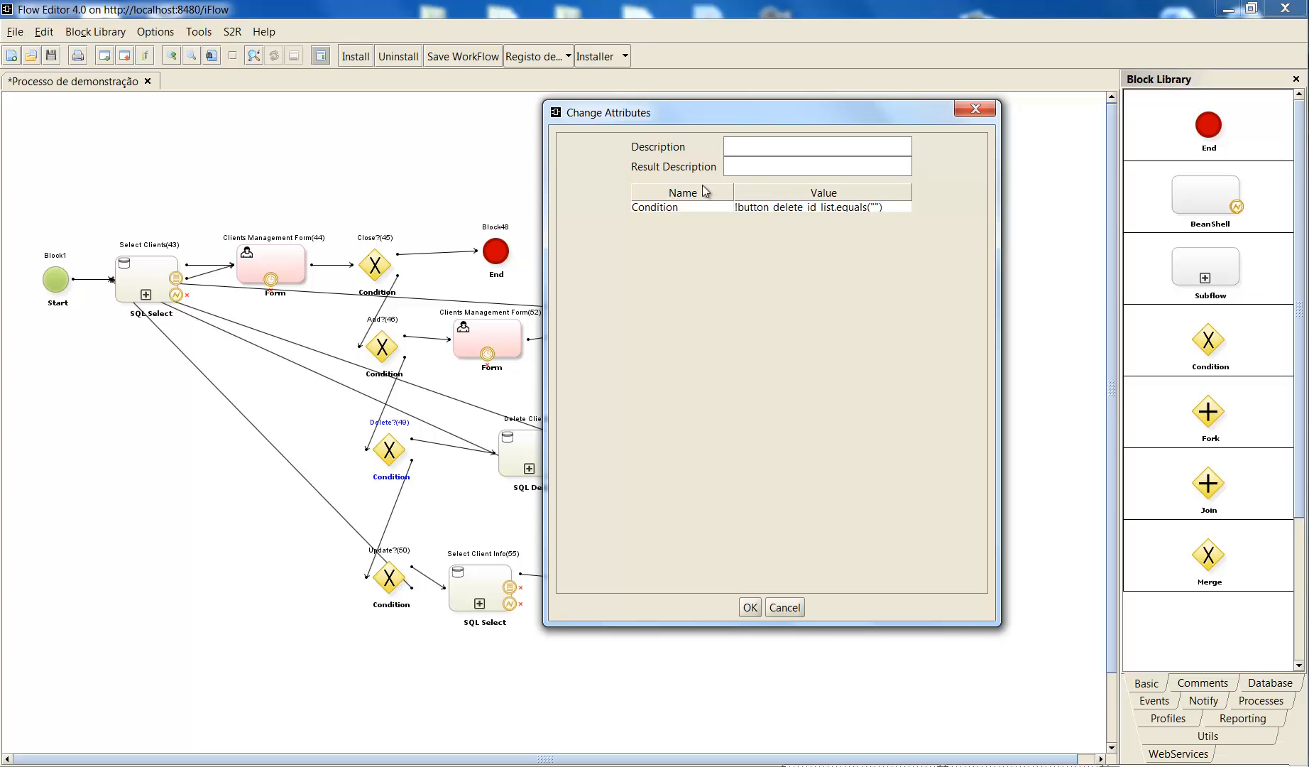
- Examine the negation and the button_delete_id_list variable in the condition expression of Delete?(49)
{"action": "triple_click", "coordinate": [802, 210]}
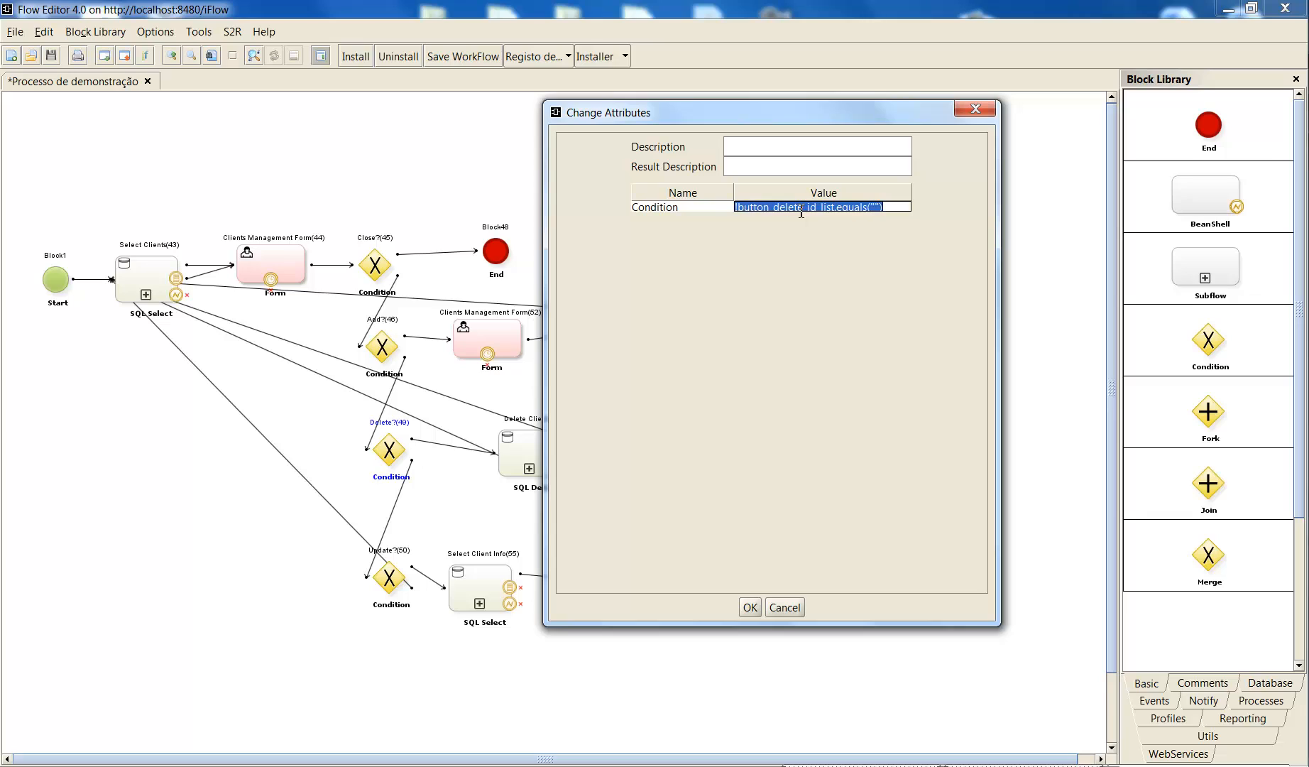
{"action": "key", "text": "shift+Left"}
{"action": "key", "text": "shift+Left"}
{"action": "key", "text": "shift+Left"}
{"action": "key", "text": "shift+Left"}
{"action": "left_click_drag", "start_coordinate": [804, 208], "coordinate": [738, 215]}
{"action": "left_click", "coordinate": [753, 208]}
{"action": "left_click", "coordinate": [832, 209]}
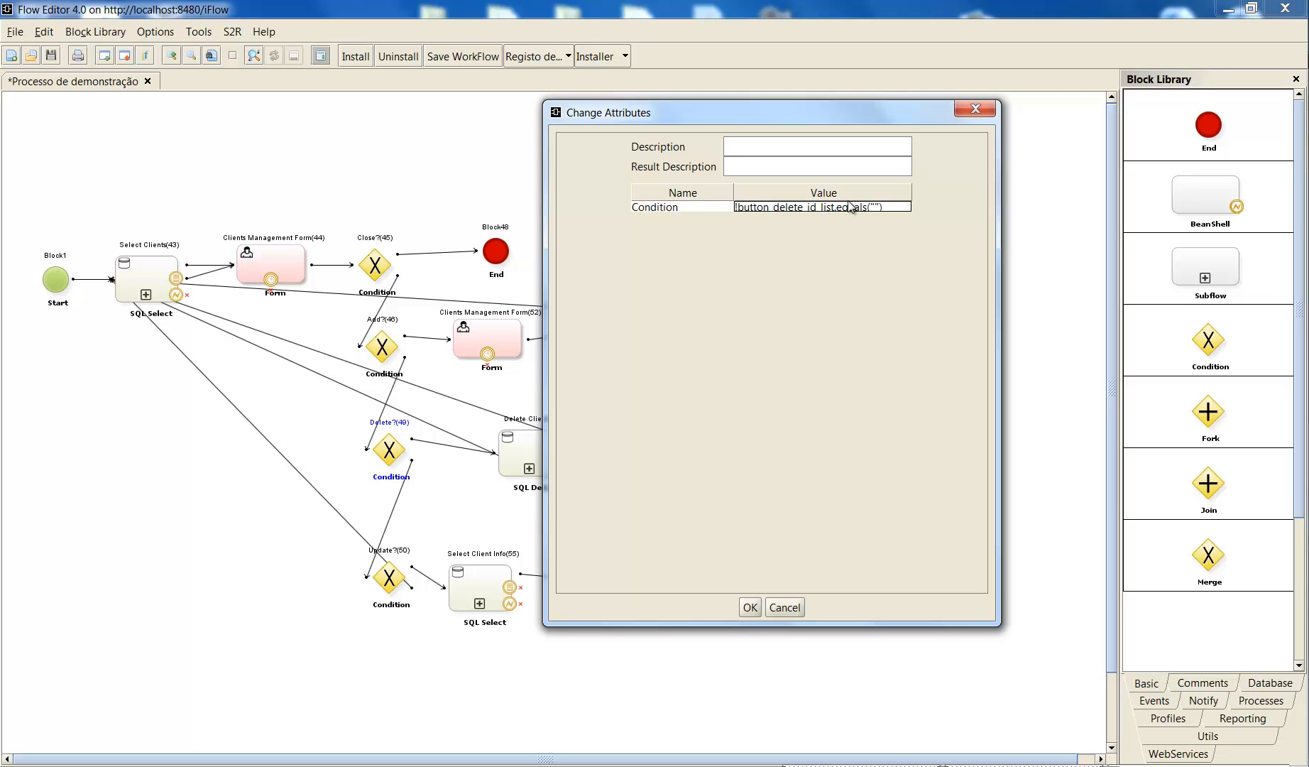
- Examine the equals("") comparison in the Delete?(49) condition, and close its attributes with settings accepted
{"action": "left_click_drag", "start_coordinate": [835, 207], "coordinate": [803, 208]}
{"action": "left_click", "coordinate": [875, 203]}
{"action": "double_click", "coordinate": [876, 207]}
{"action": "left_click_drag", "start_coordinate": [884, 207], "coordinate": [716, 215]}
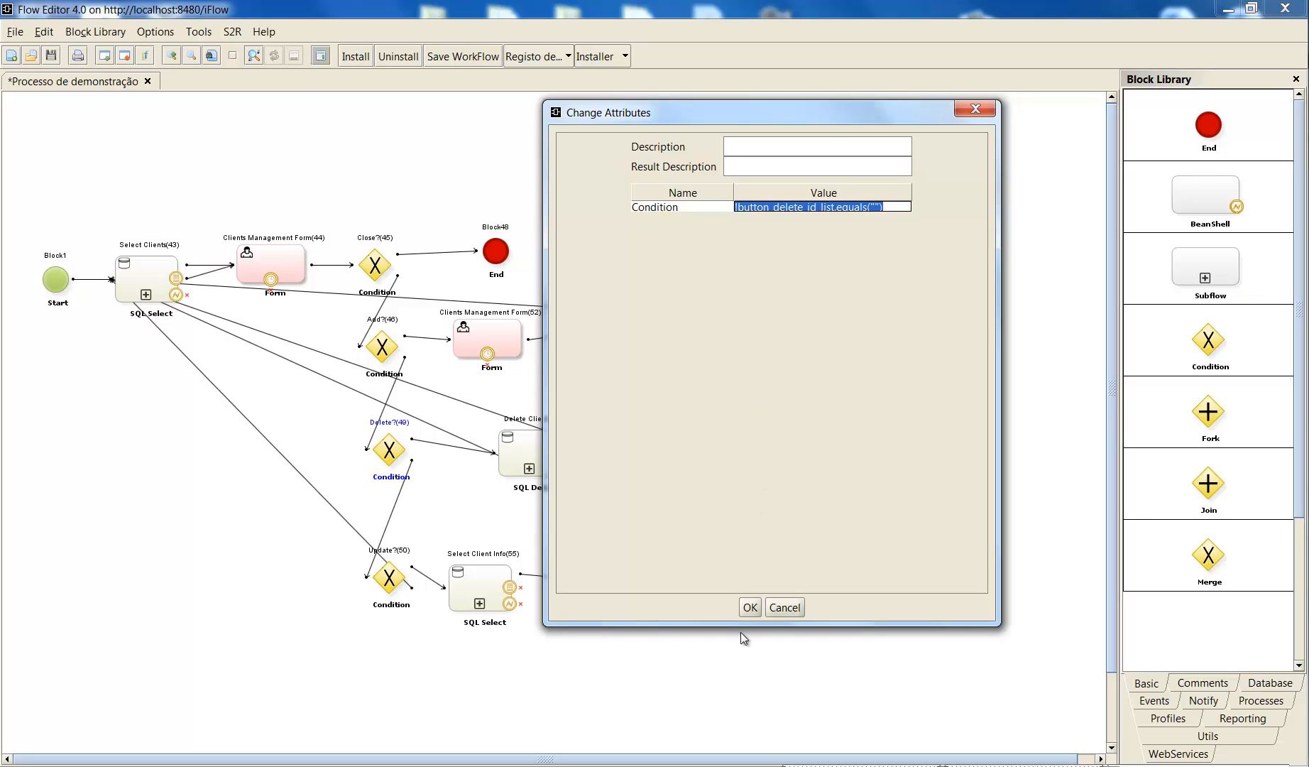
{"action": "left_click", "coordinate": [746, 610]}
- Move the Delete Client(51) block closer to the Delete?(49) condition, and open its attributes in an enlarged window
{"action": "left_click_drag", "start_coordinate": [525, 475], "coordinate": [495, 463]}
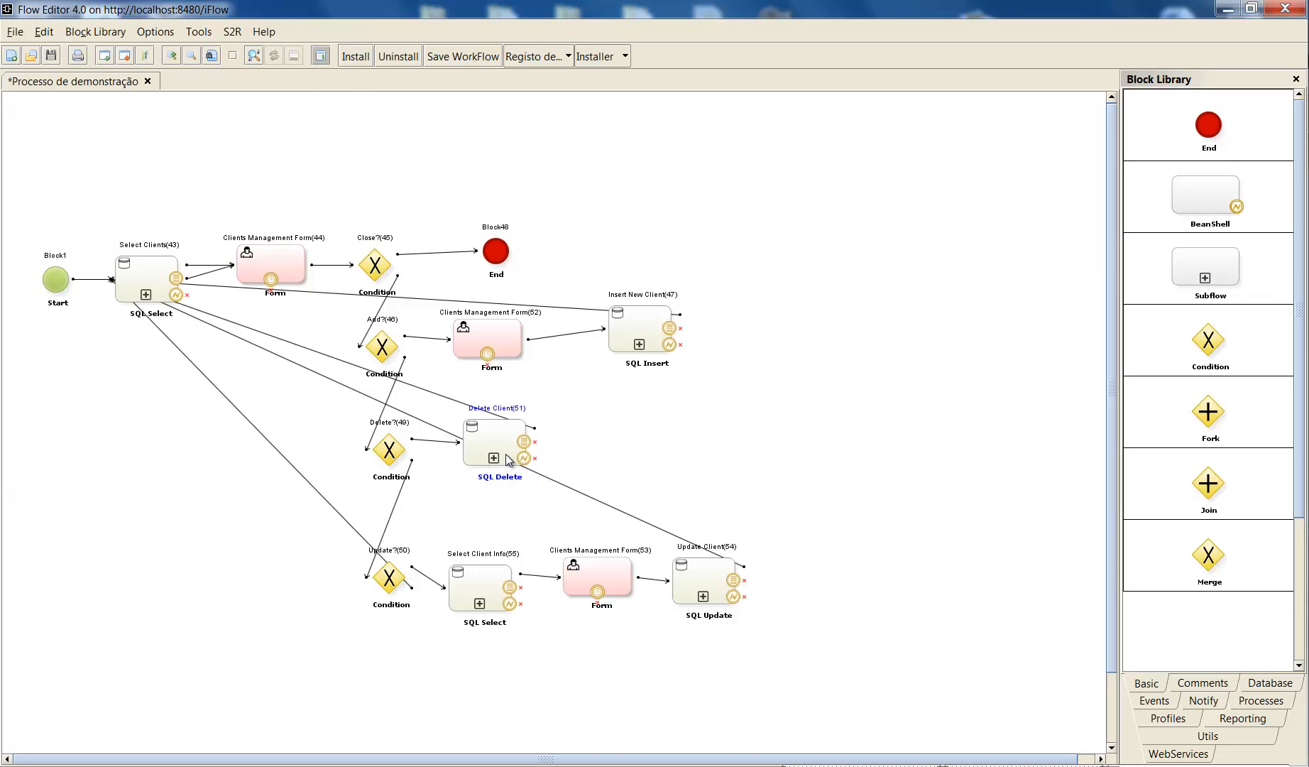
{"action": "double_click", "coordinate": [505, 455]}
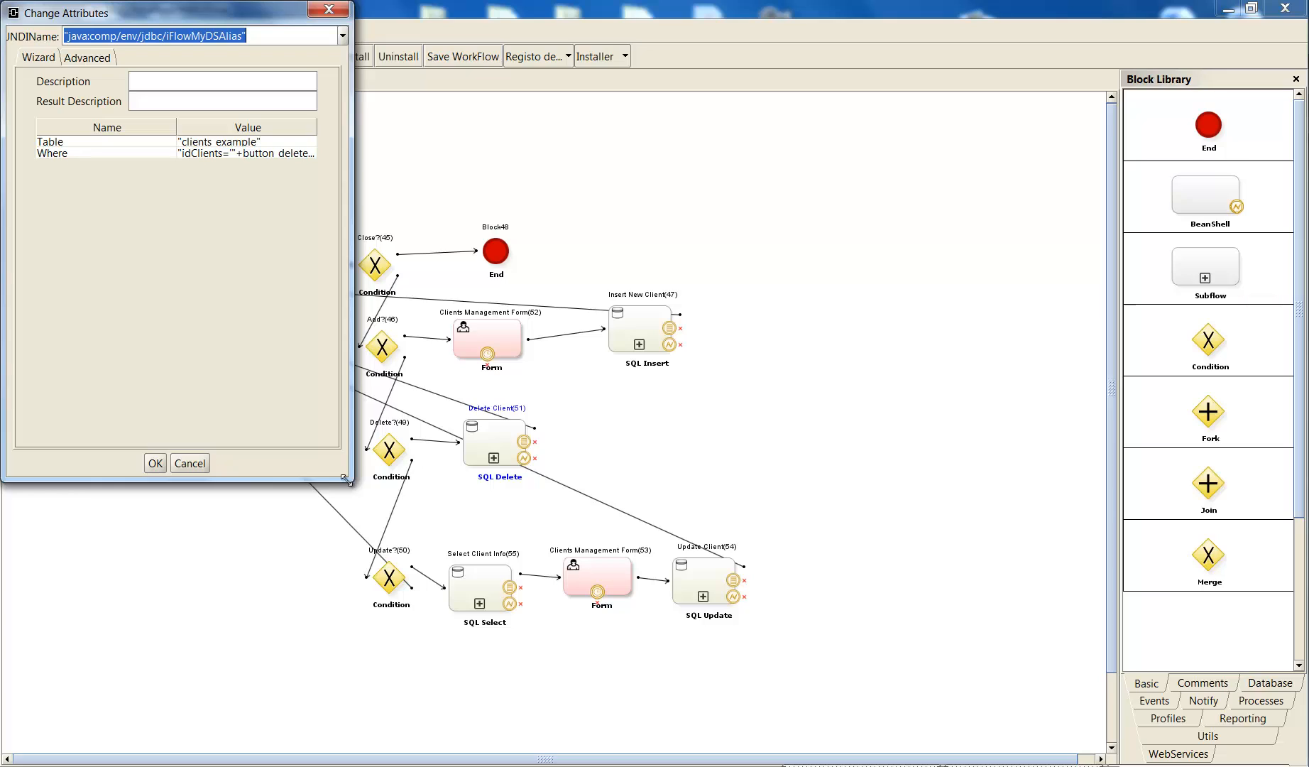
{"action": "left_click_drag", "start_coordinate": [346, 480], "coordinate": [612, 509]}
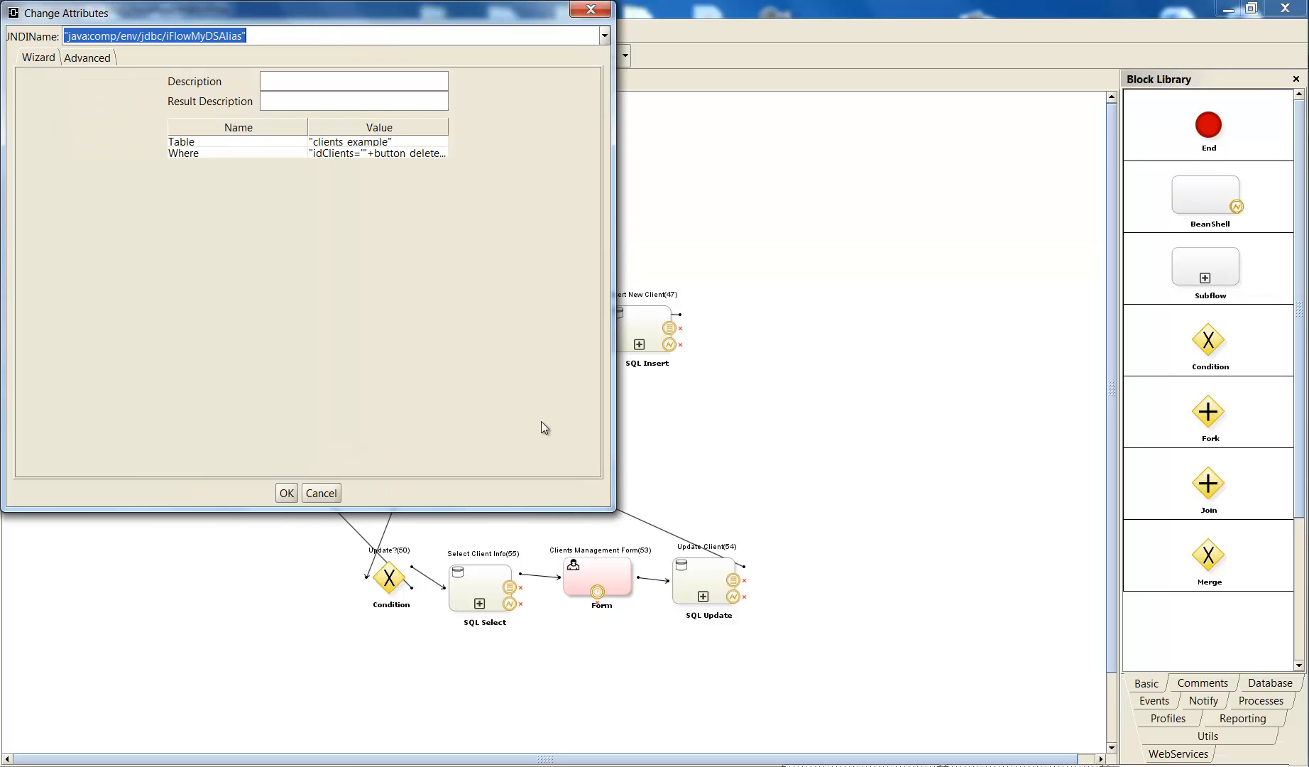
- Examine the Table and Where values of Delete Client(51) with the value column widened, and close its attributes with settings accepted
{"action": "left_click", "coordinate": [323, 142]}
{"action": "double_click", "coordinate": [324, 153]}
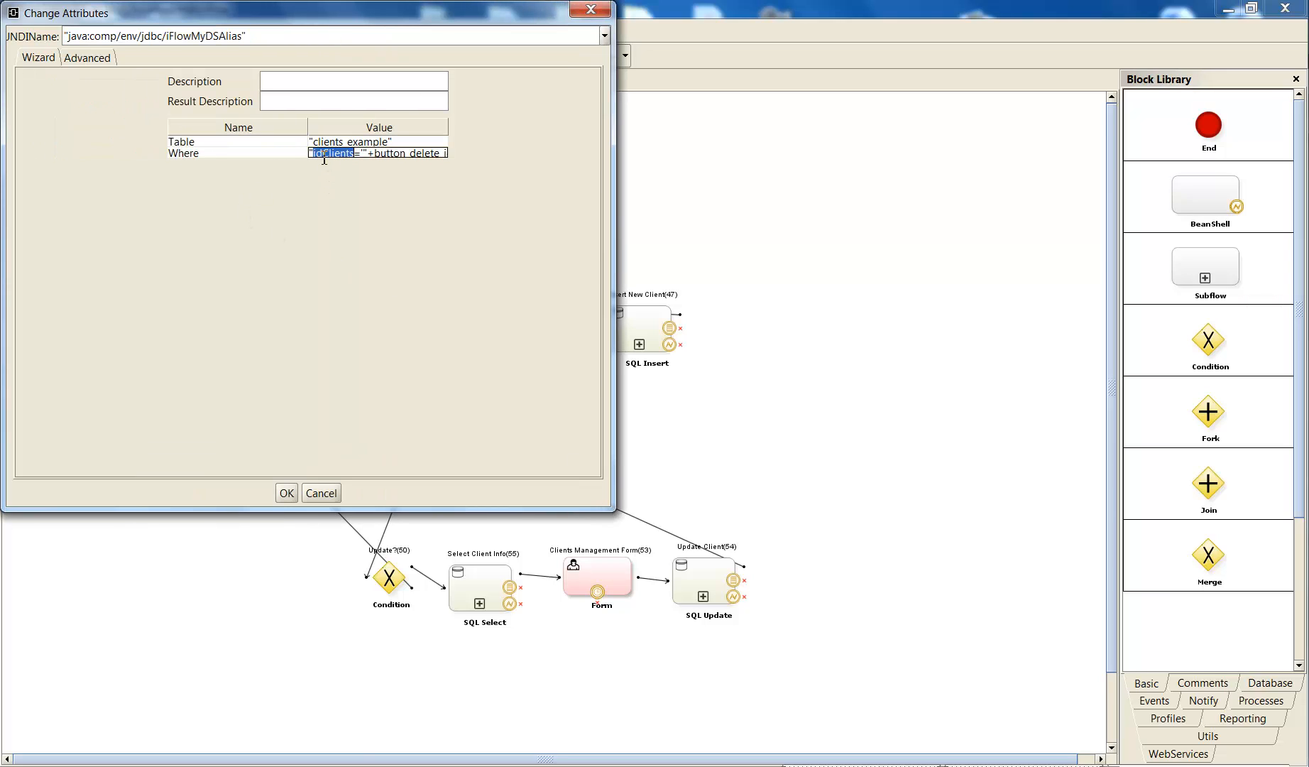
{"action": "double_click", "coordinate": [395, 153]}
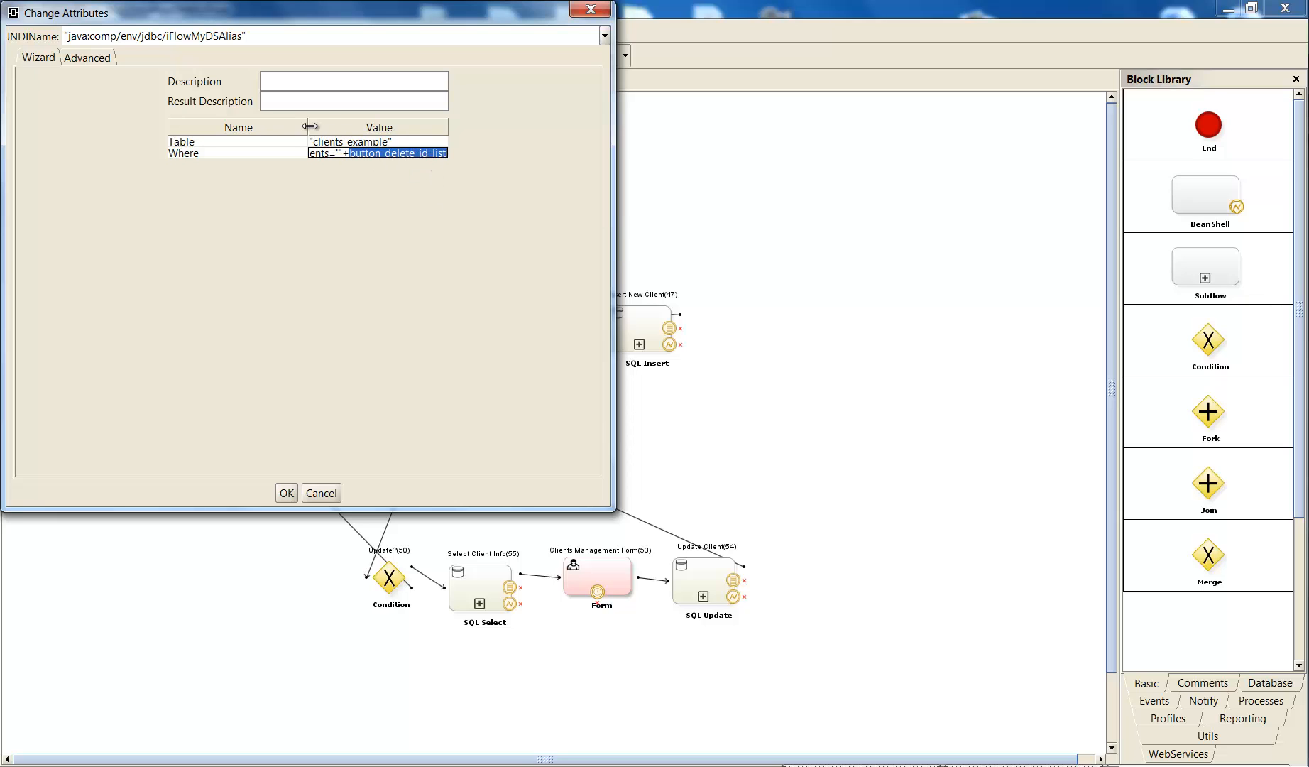
{"action": "left_click_drag", "start_coordinate": [307, 126], "coordinate": [296, 126]}
{"action": "left_click_drag", "start_coordinate": [360, 154], "coordinate": [428, 154]}
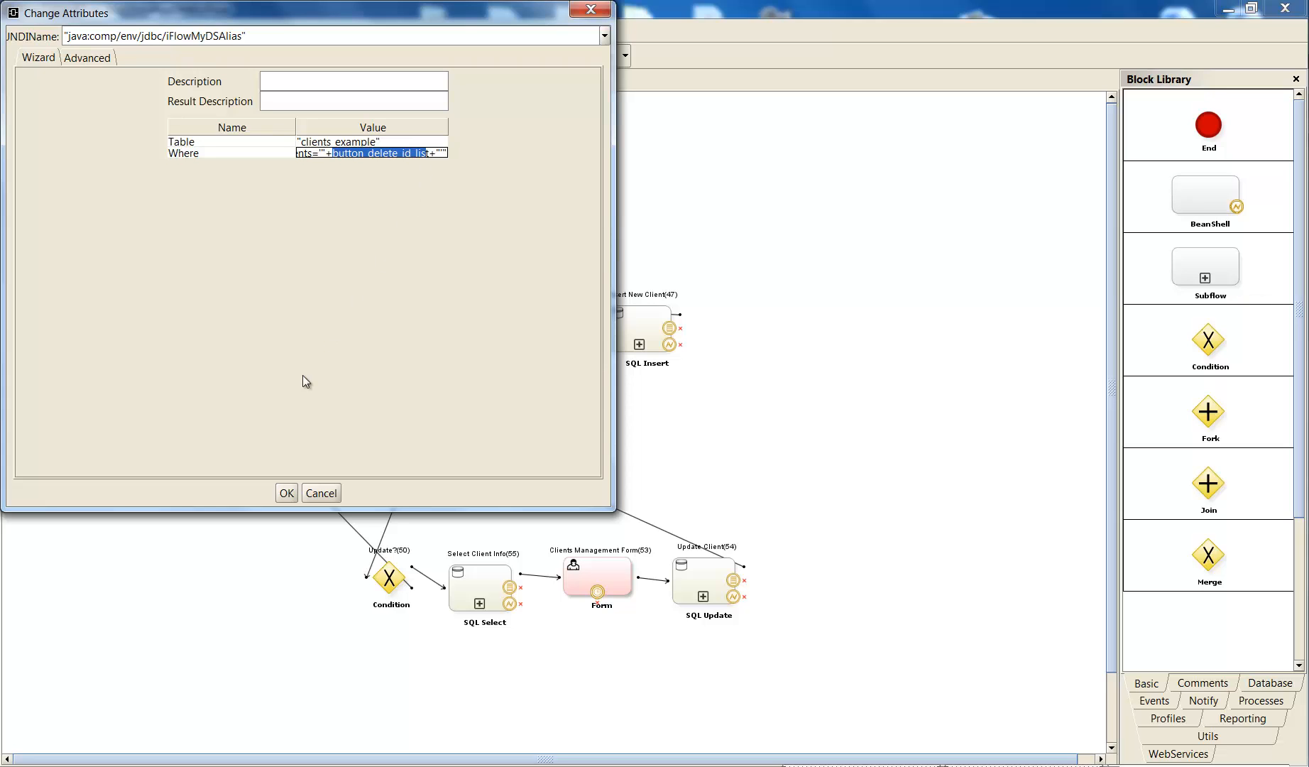
{"action": "left_click", "coordinate": [287, 493]}
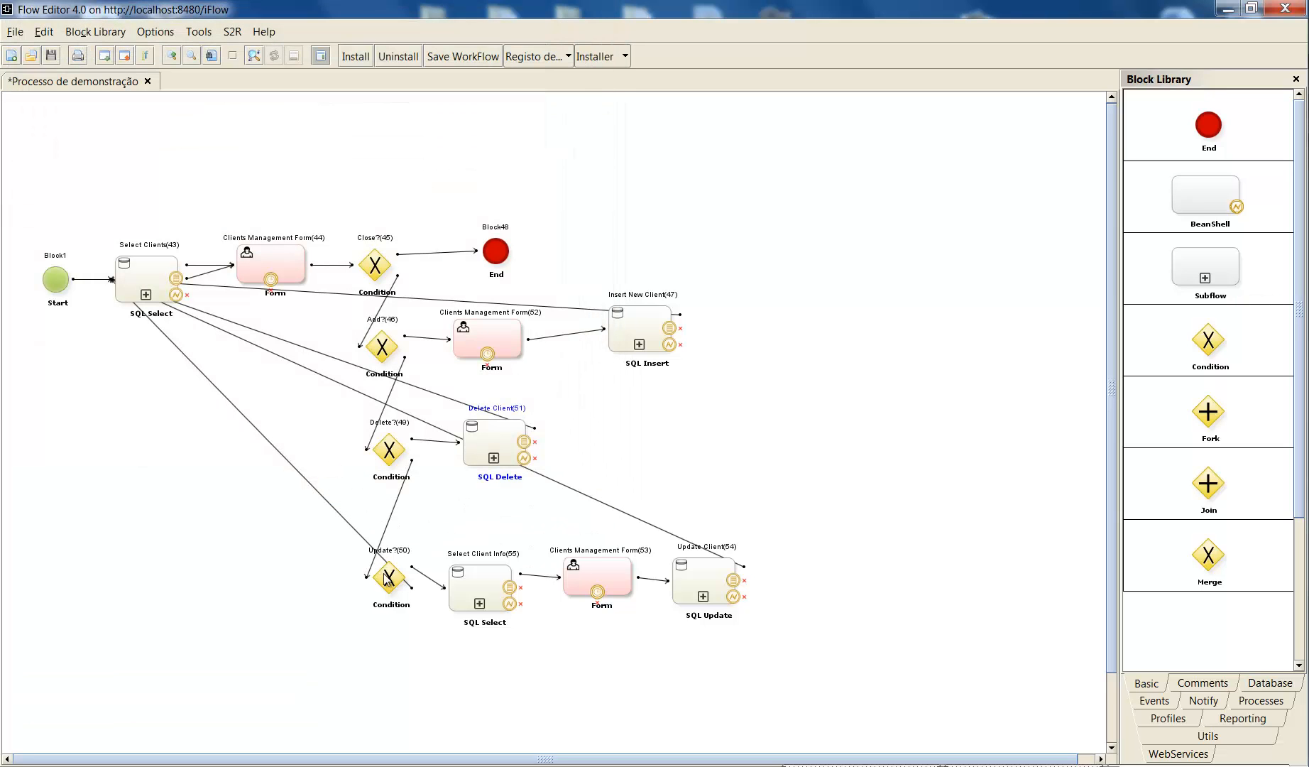
- Move the Update?(50) condition up, and shift the Select Client Info(55), Clients Management Form(53) and Update Client(54) blocks up together to match
{"action": "left_click_drag", "start_coordinate": [388, 586], "coordinate": [394, 545]}
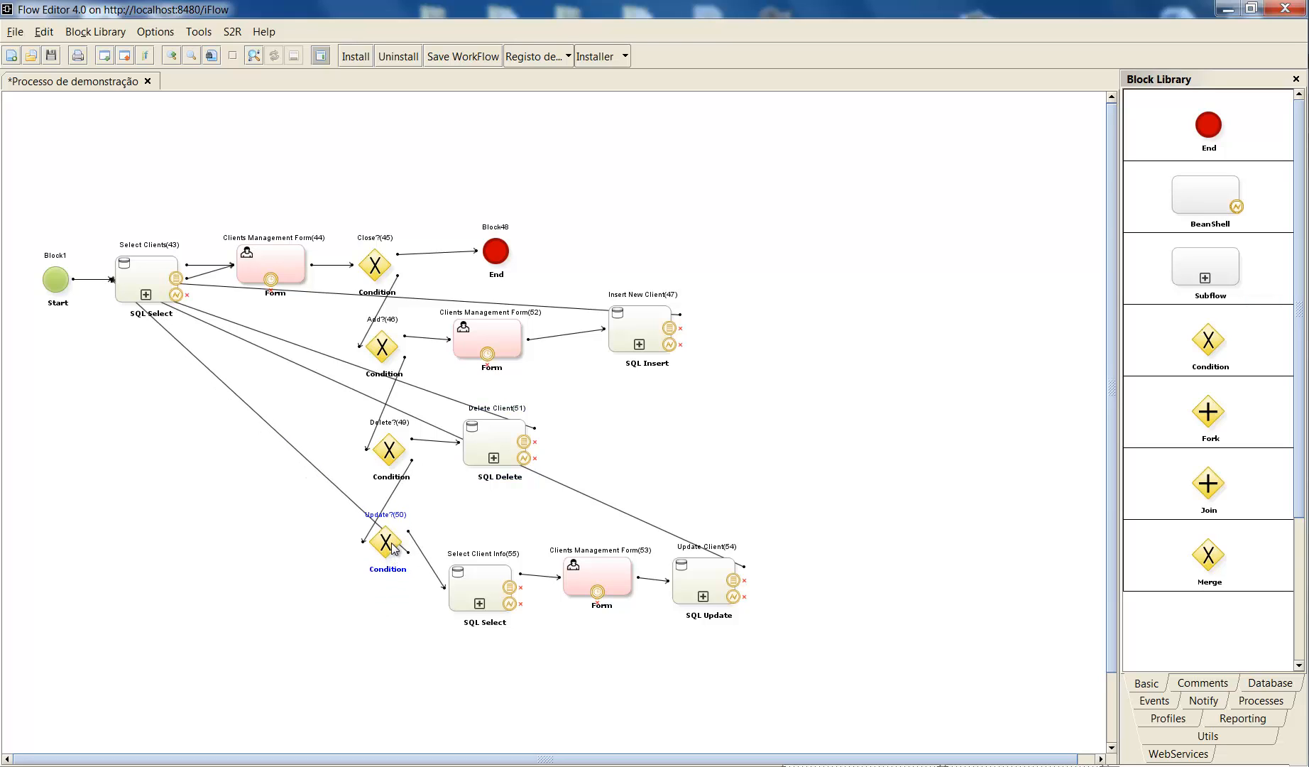
{"action": "left_click_drag", "start_coordinate": [438, 505], "coordinate": [826, 682]}
{"action": "left_click_drag", "start_coordinate": [583, 581], "coordinate": [594, 538]}
{"action": "left_click", "coordinate": [402, 639]}
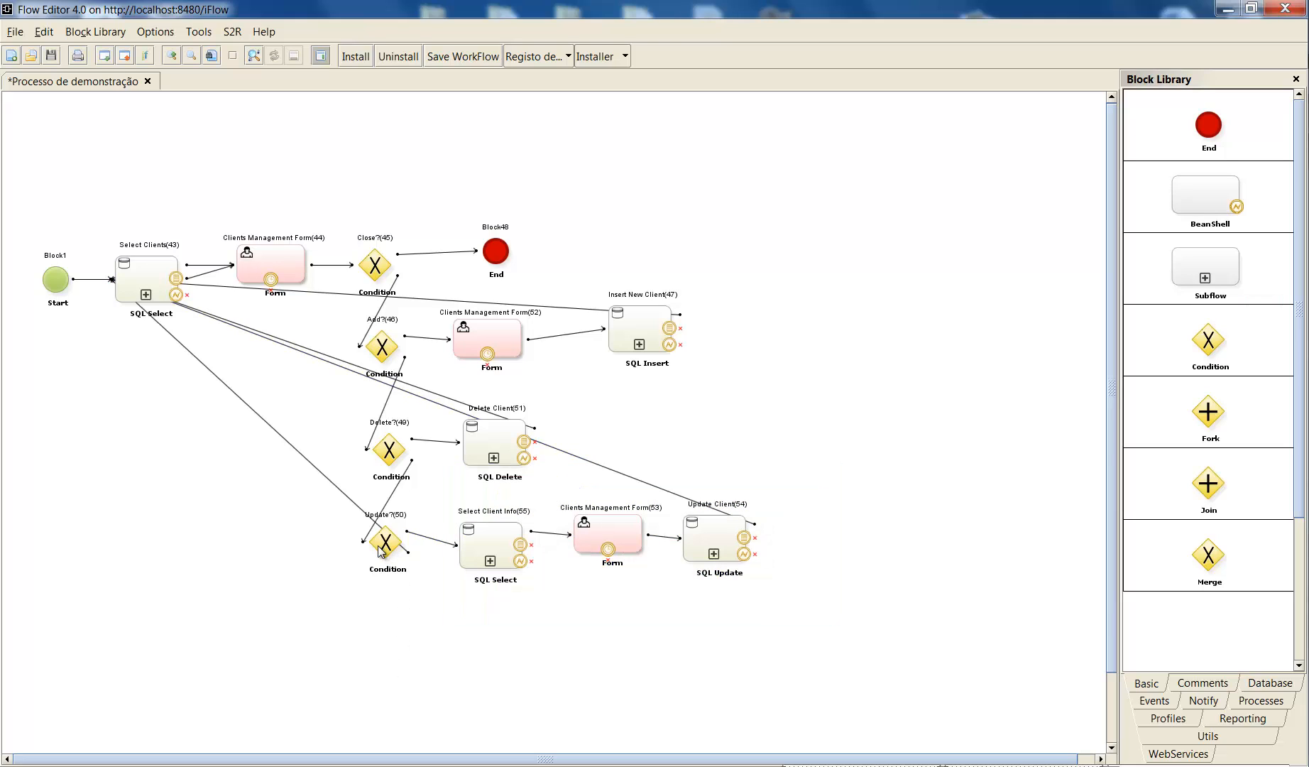
- Examine the full condition expression of the Update?(50) block, and close its attributes with settings accepted
{"action": "double_click", "coordinate": [392, 565]}
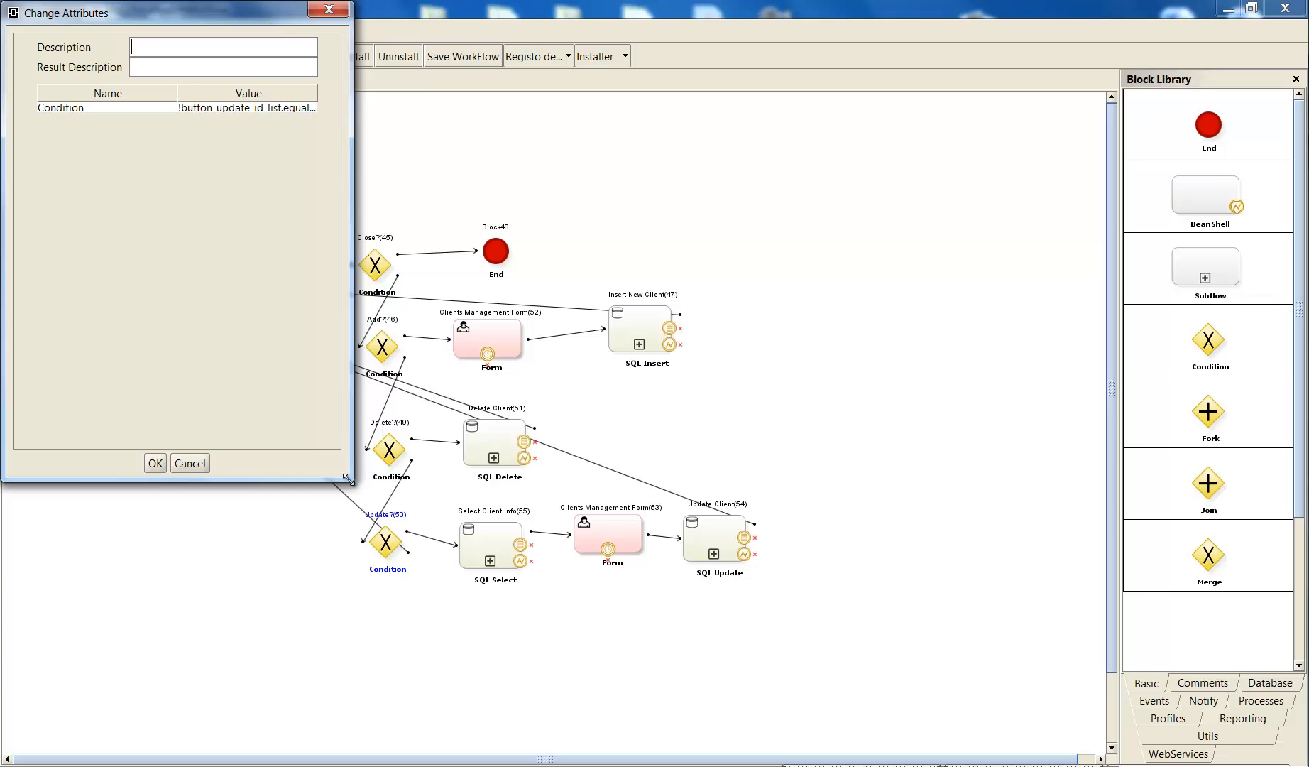
{"action": "left_click_drag", "start_coordinate": [352, 480], "coordinate": [610, 532]}
{"action": "left_click_drag", "start_coordinate": [307, 91], "coordinate": [247, 90]}
{"action": "left_click", "coordinate": [255, 109]}
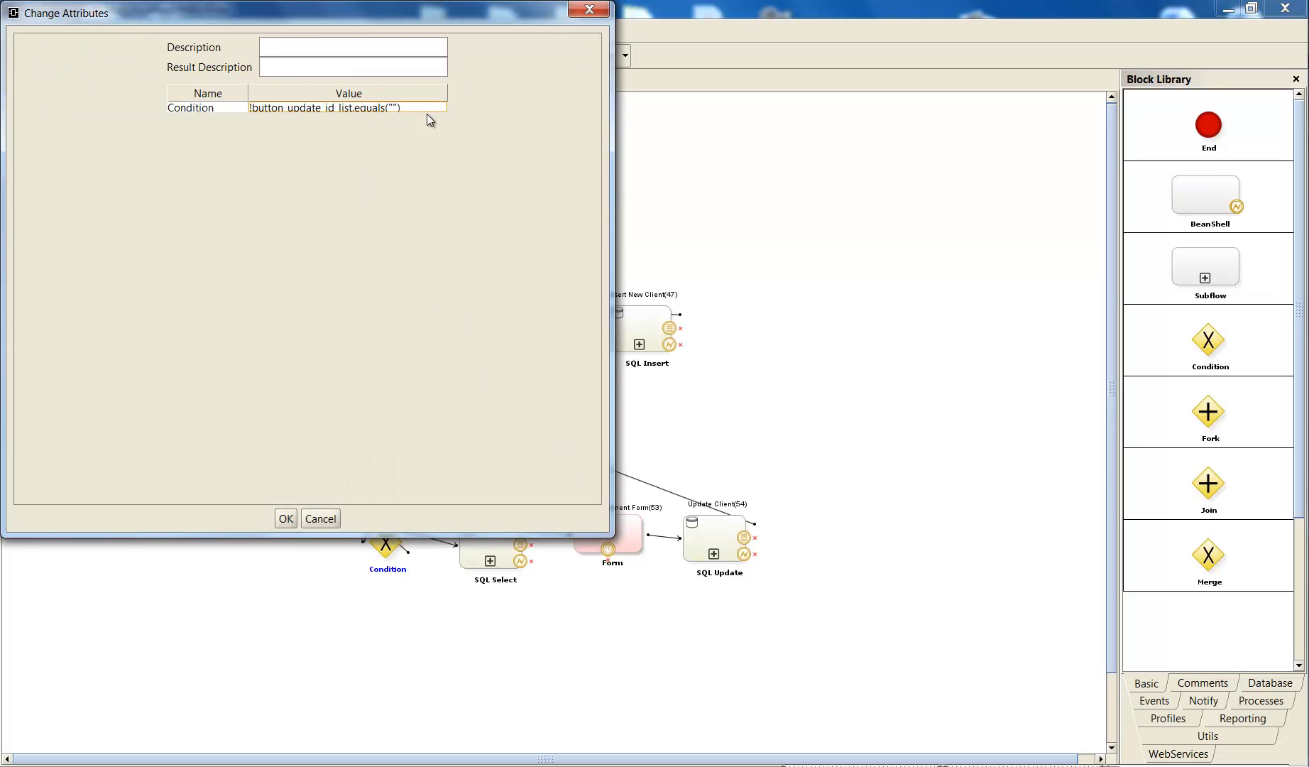
{"action": "left_click", "coordinate": [391, 105]}
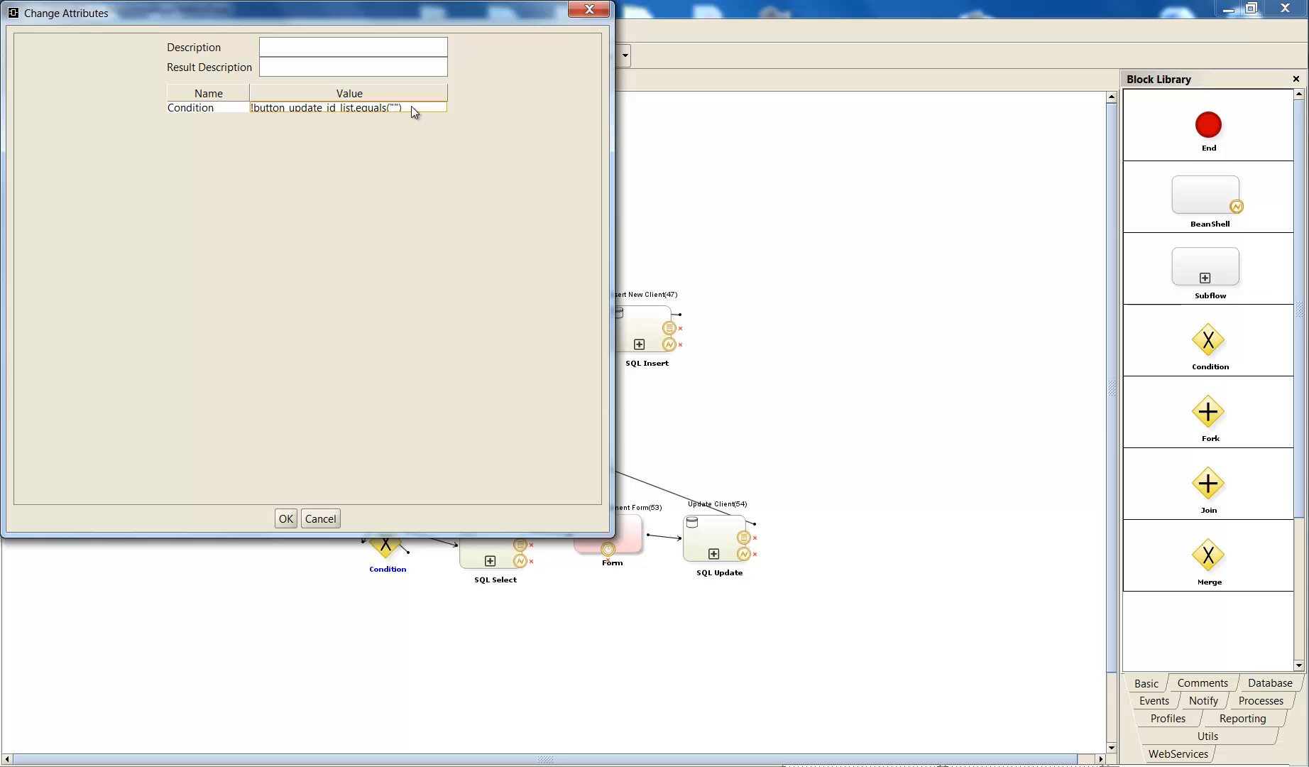
{"action": "left_click", "coordinate": [290, 520]}
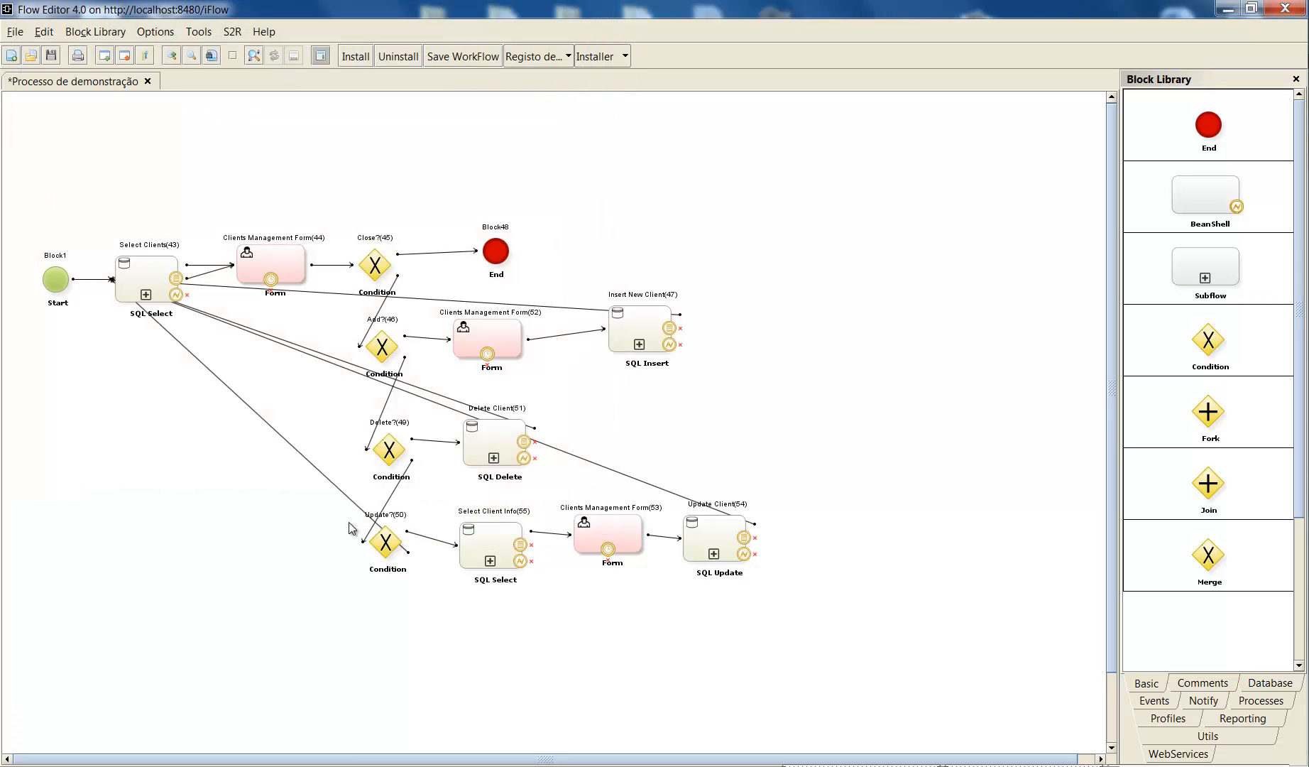
- Examine the advanced SQL query of the Select Client Info(55) block in an enlarged window, and close its attributes with settings accepted
{"action": "double_click", "coordinate": [480, 547]}
{"action": "left_click", "coordinate": [82, 58]}
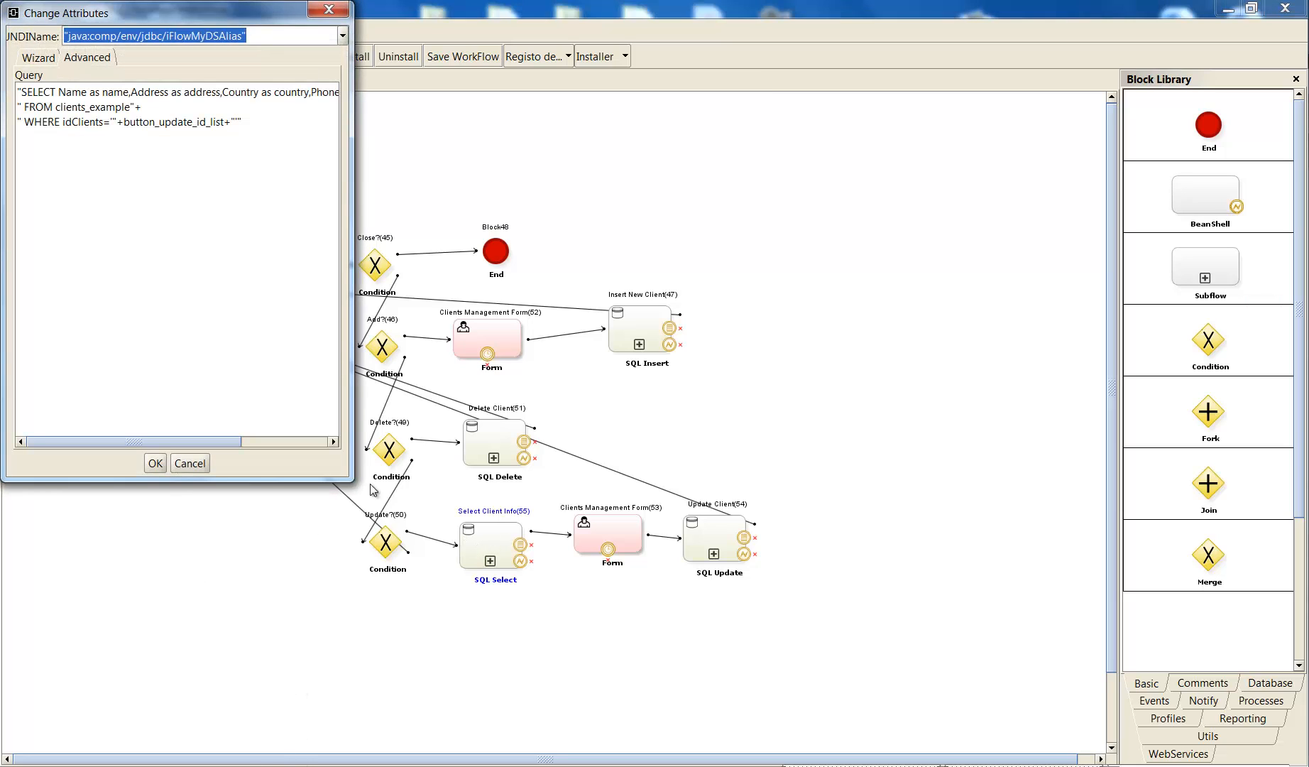
{"action": "left_click_drag", "start_coordinate": [353, 480], "coordinate": [560, 537]}
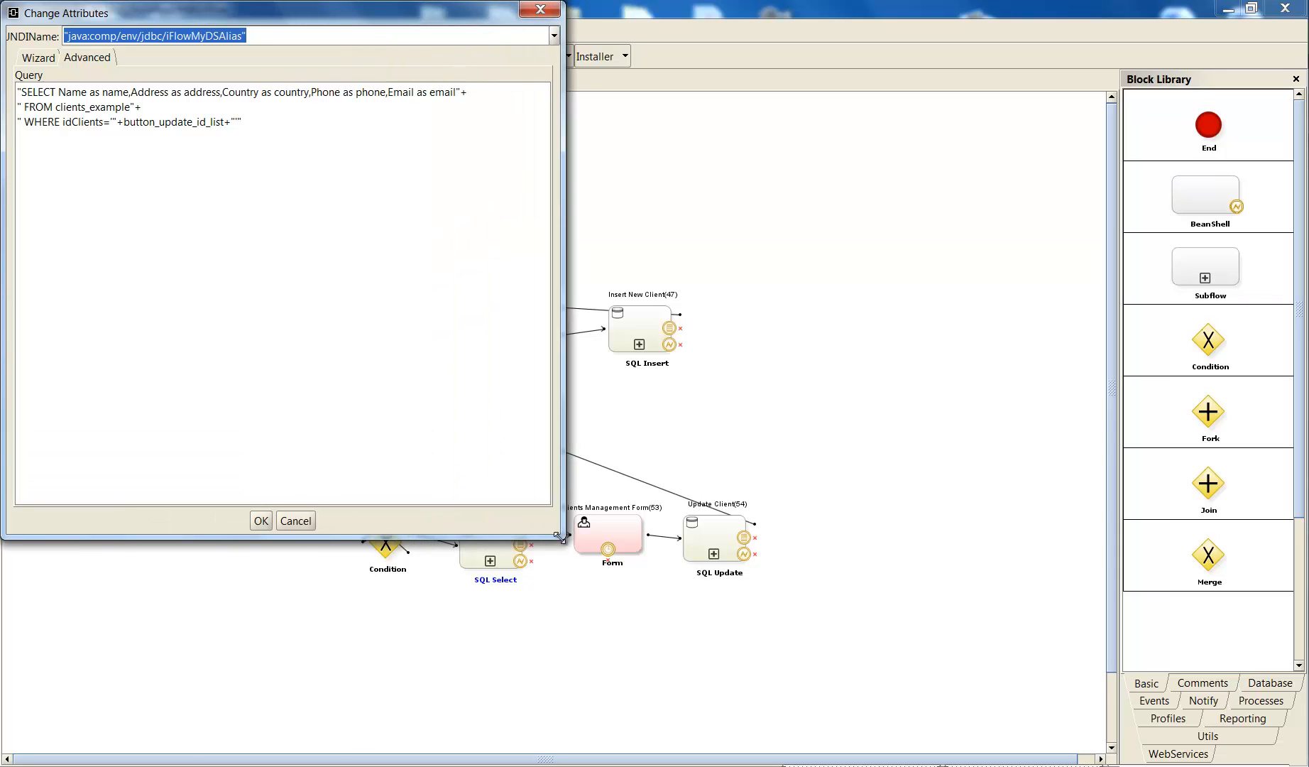
{"action": "left_click_drag", "start_coordinate": [258, 17], "coordinate": [850, 83]}
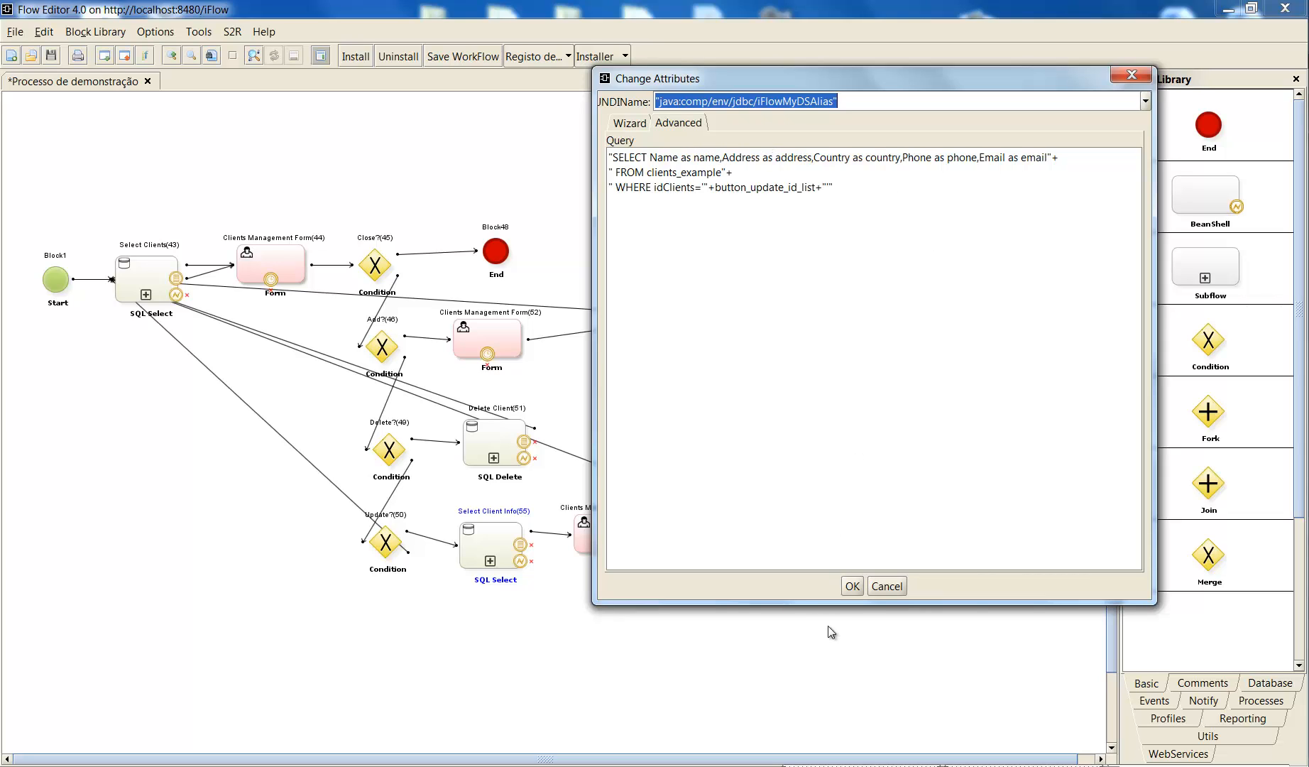
{"action": "left_click", "coordinate": [852, 586]}
- Review the client fields, their variables and the Update button of Clients Management Form(53), and close its attributes
{"action": "double_click", "coordinate": [604, 533]}
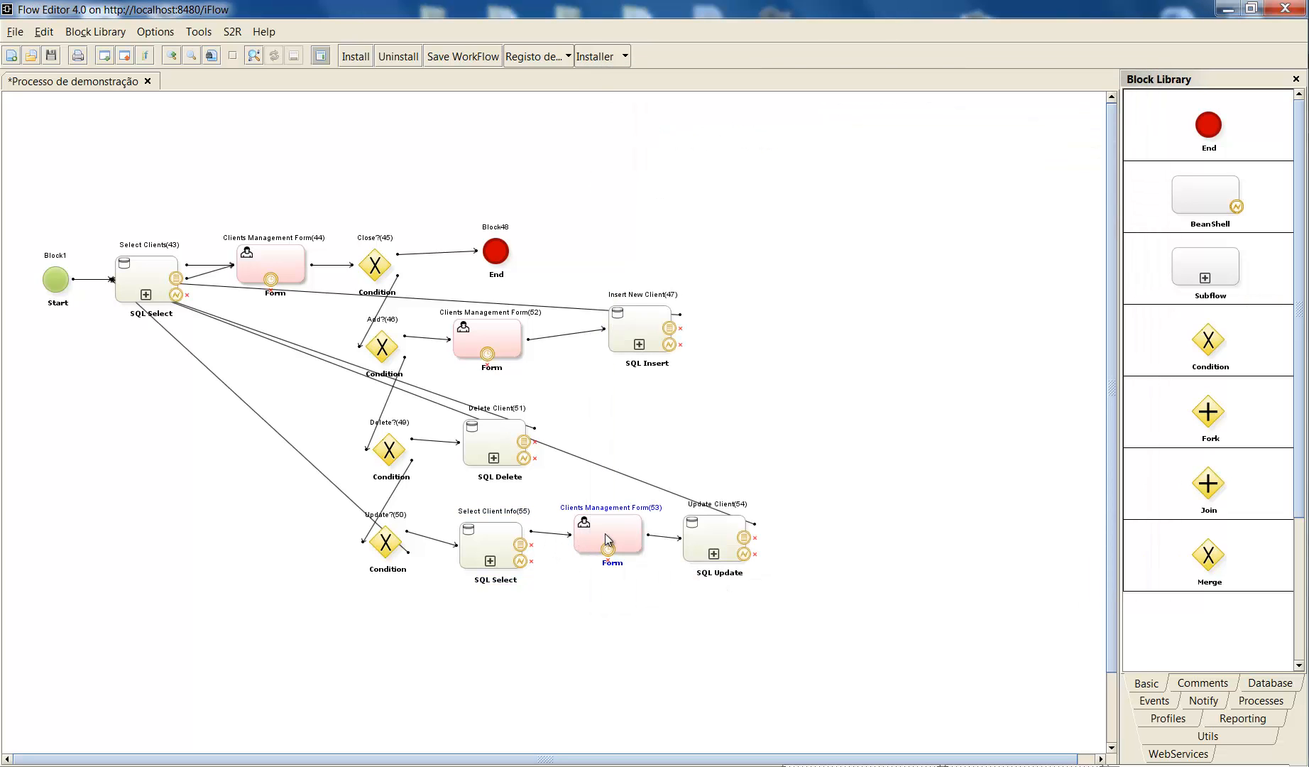
{"action": "scroll", "coordinate": [590, 424], "scroll_direction": "down", "scroll_amount": 3}
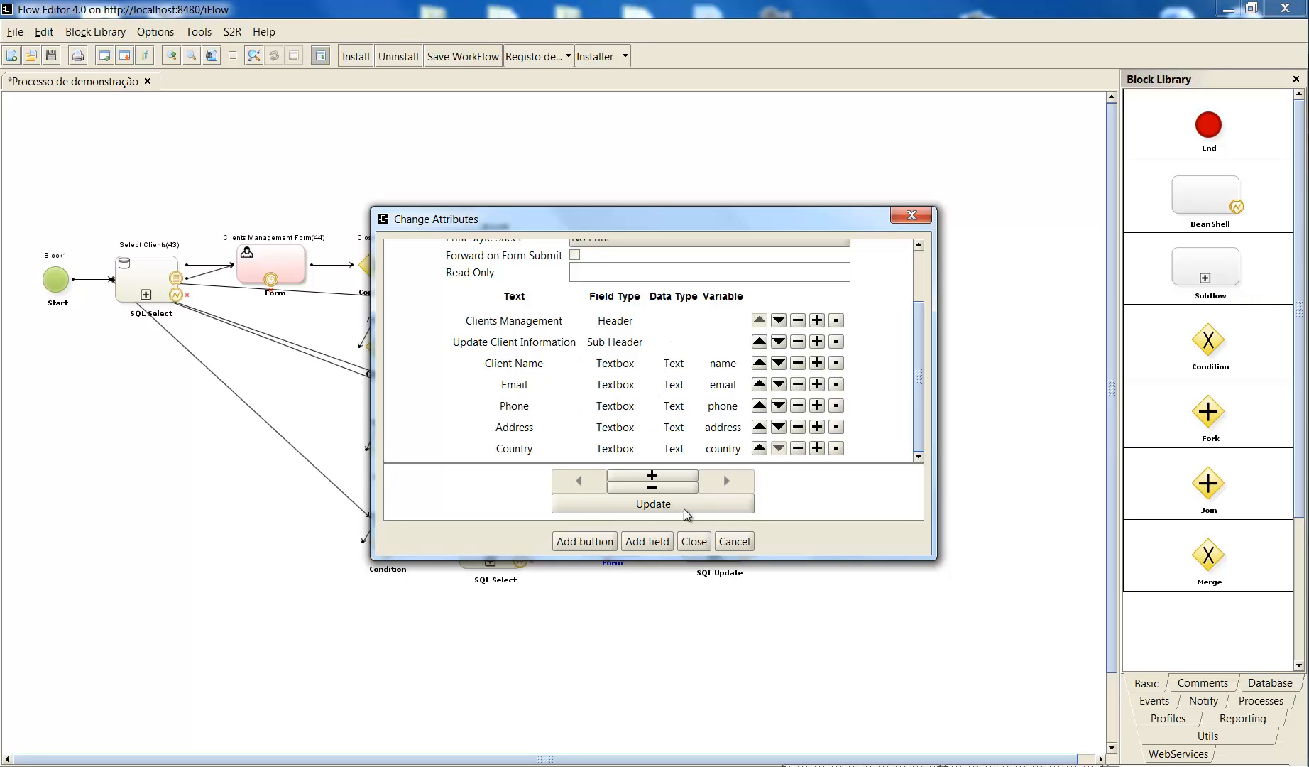
{"action": "left_click", "coordinate": [699, 544]}
- Open the attributes of the Update Client(54) block, with the window enlarged and repositioned and the value column widened
{"action": "double_click", "coordinate": [710, 538]}
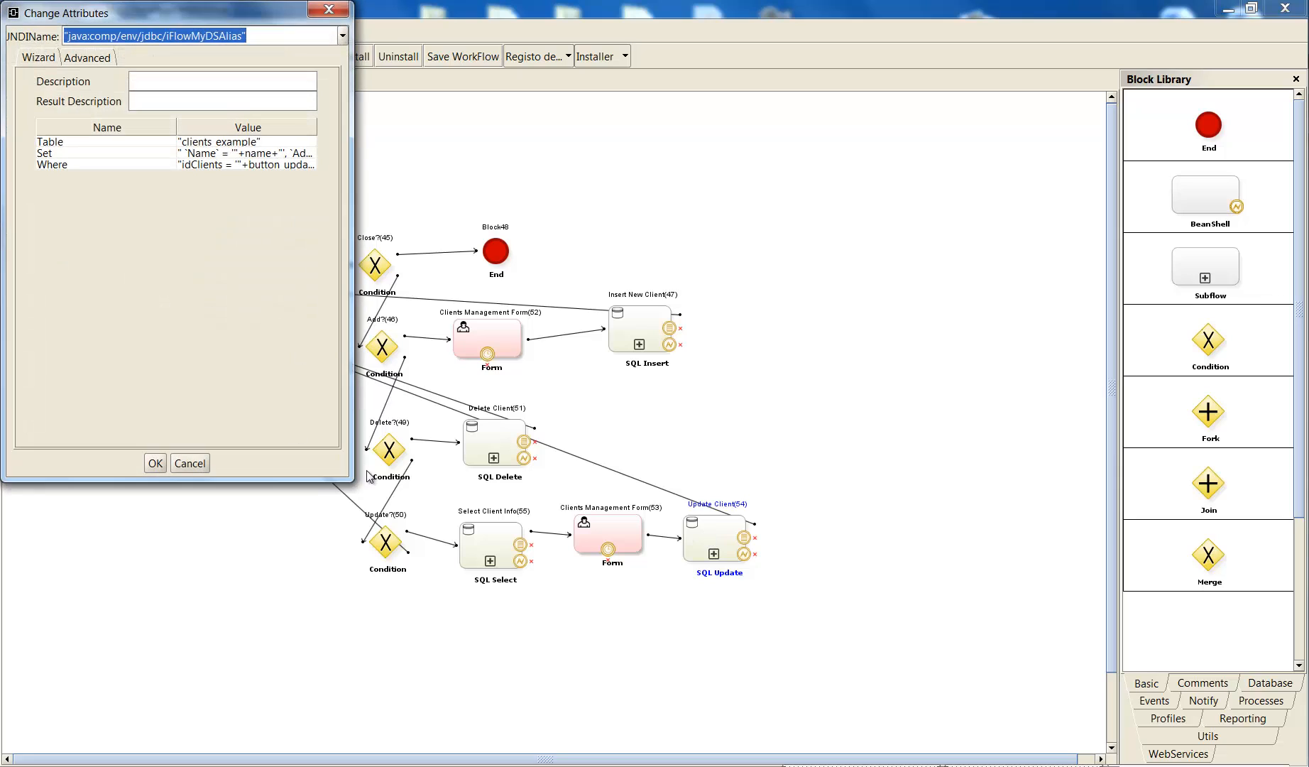
{"action": "left_click_drag", "start_coordinate": [347, 475], "coordinate": [845, 561]}
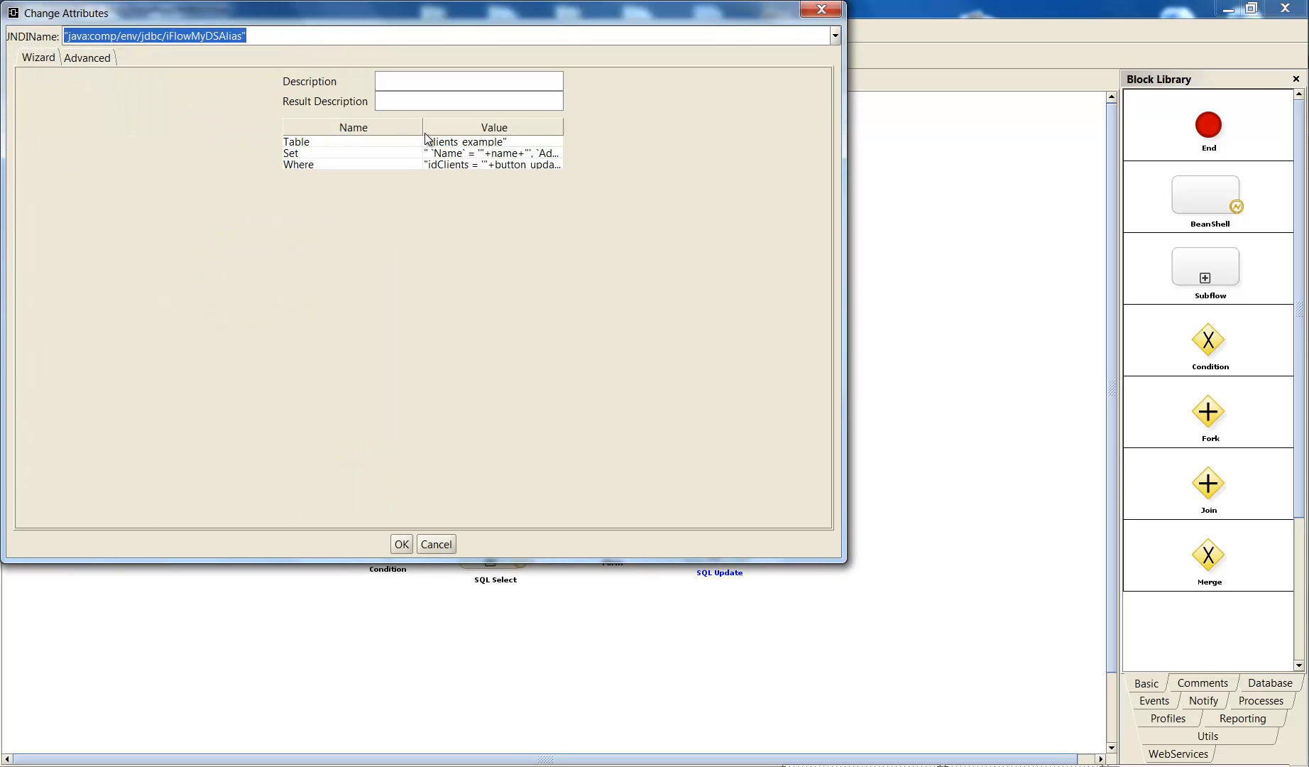
{"action": "left_click_drag", "start_coordinate": [418, 128], "coordinate": [367, 128]}
{"action": "left_click", "coordinate": [380, 155]}
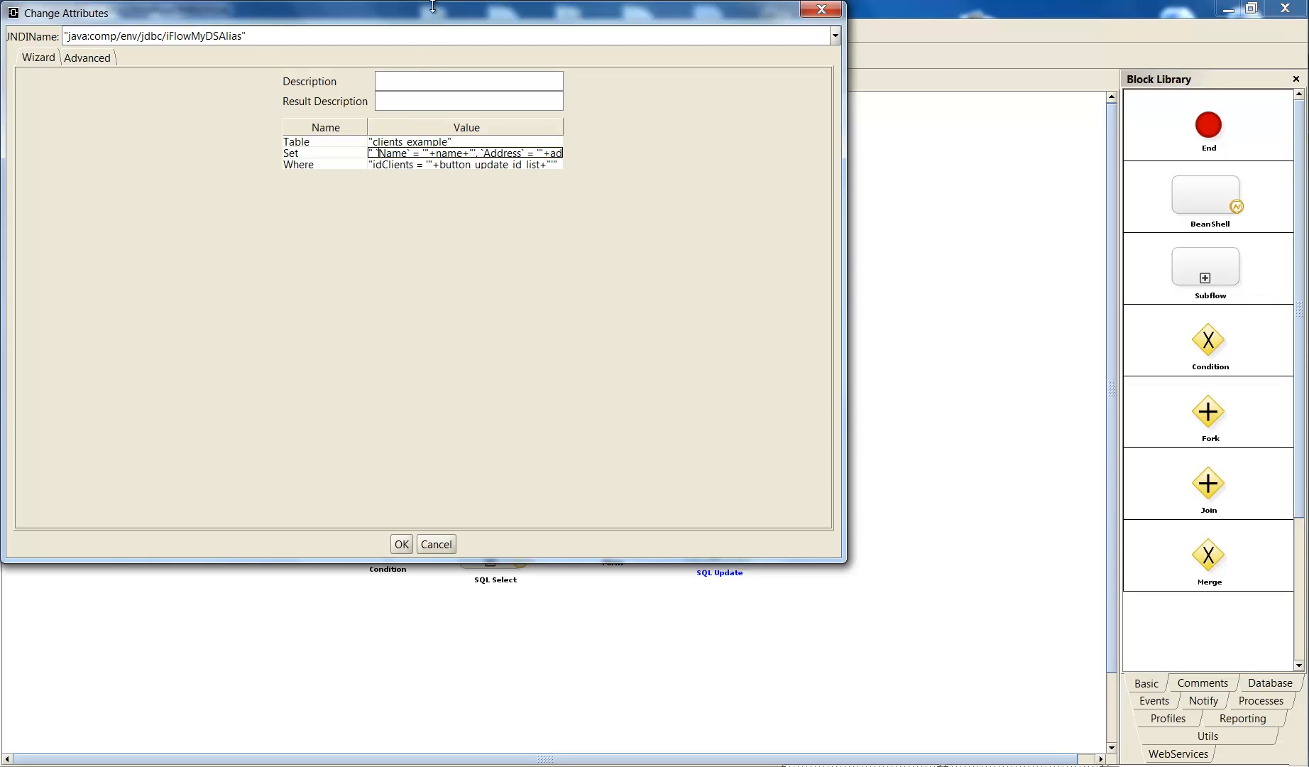
{"action": "left_click_drag", "start_coordinate": [421, 10], "coordinate": [617, 336]}
{"action": "left_click_drag", "start_coordinate": [626, 420], "coordinate": [609, 155]}
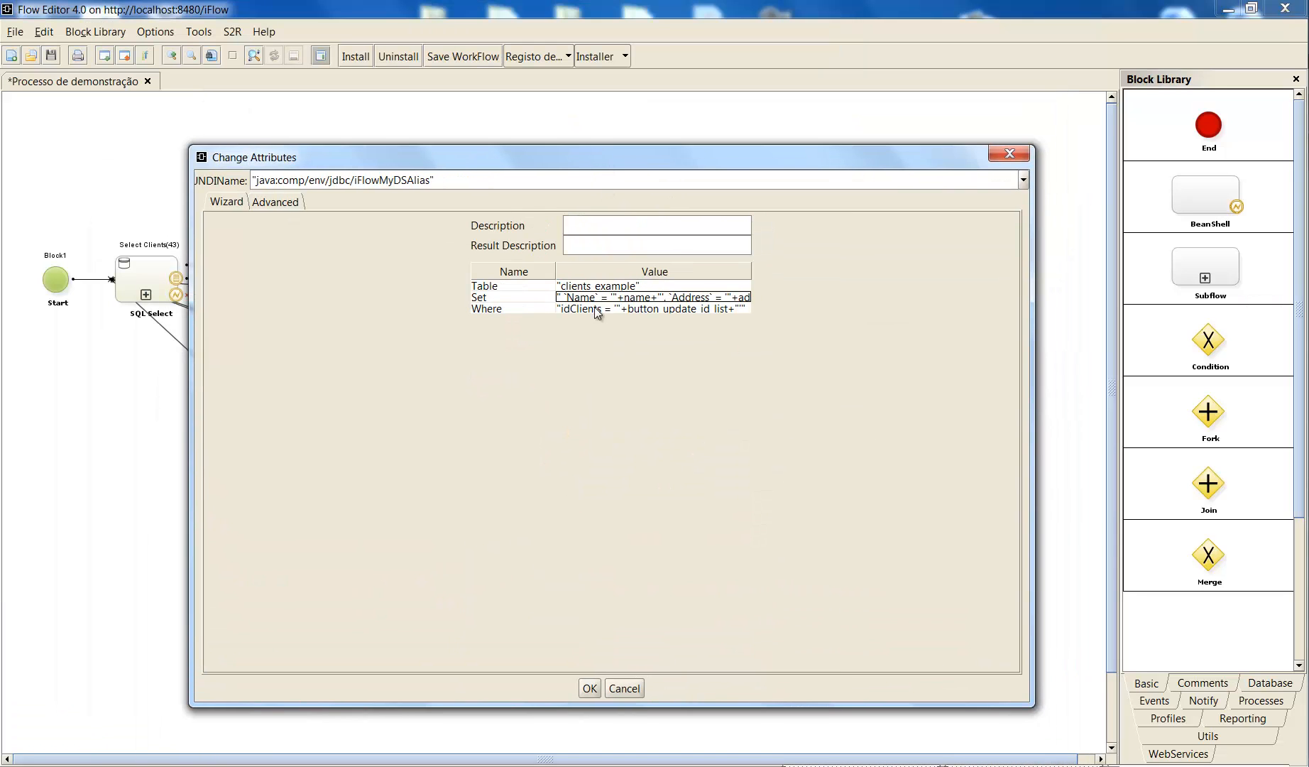
- Examine the Table, Set and Where values of Update Client(54), and close its attributes with settings accepted
{"action": "double_click", "coordinate": [620, 297]}
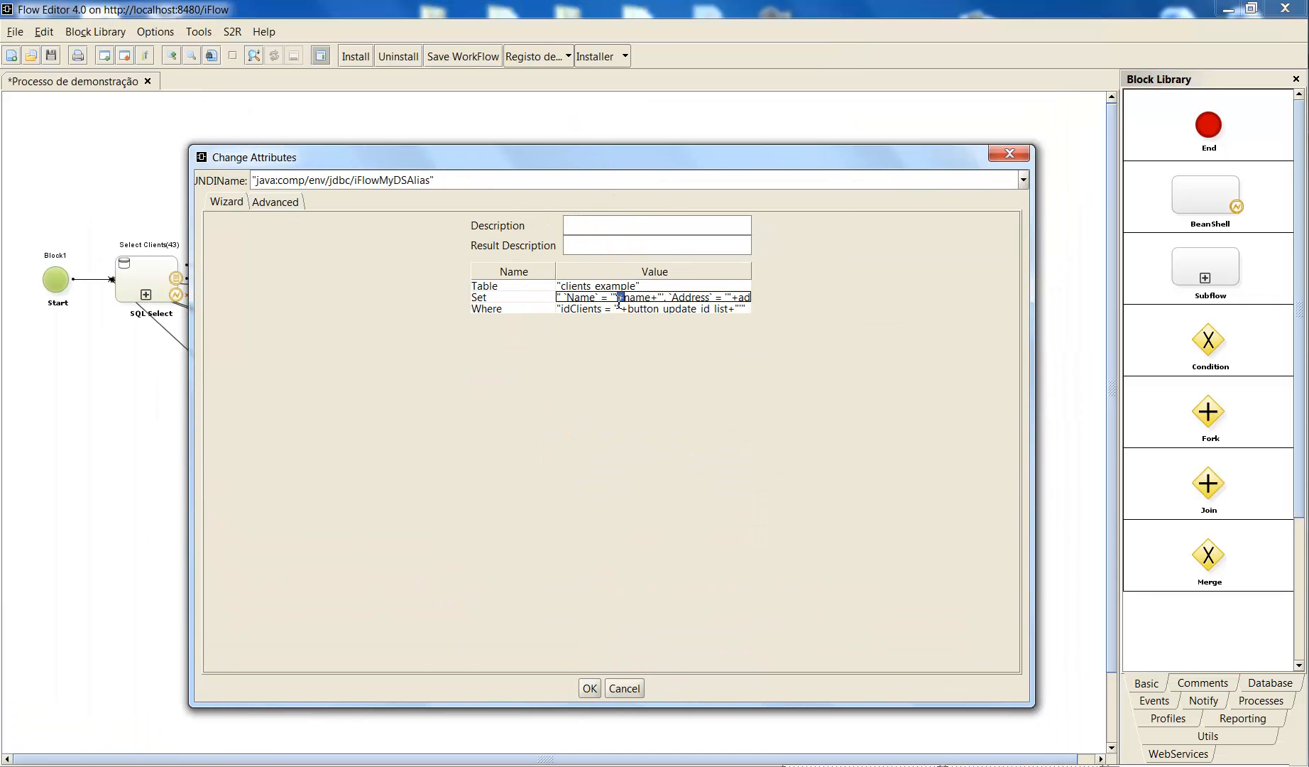
{"action": "left_click", "coordinate": [574, 285]}
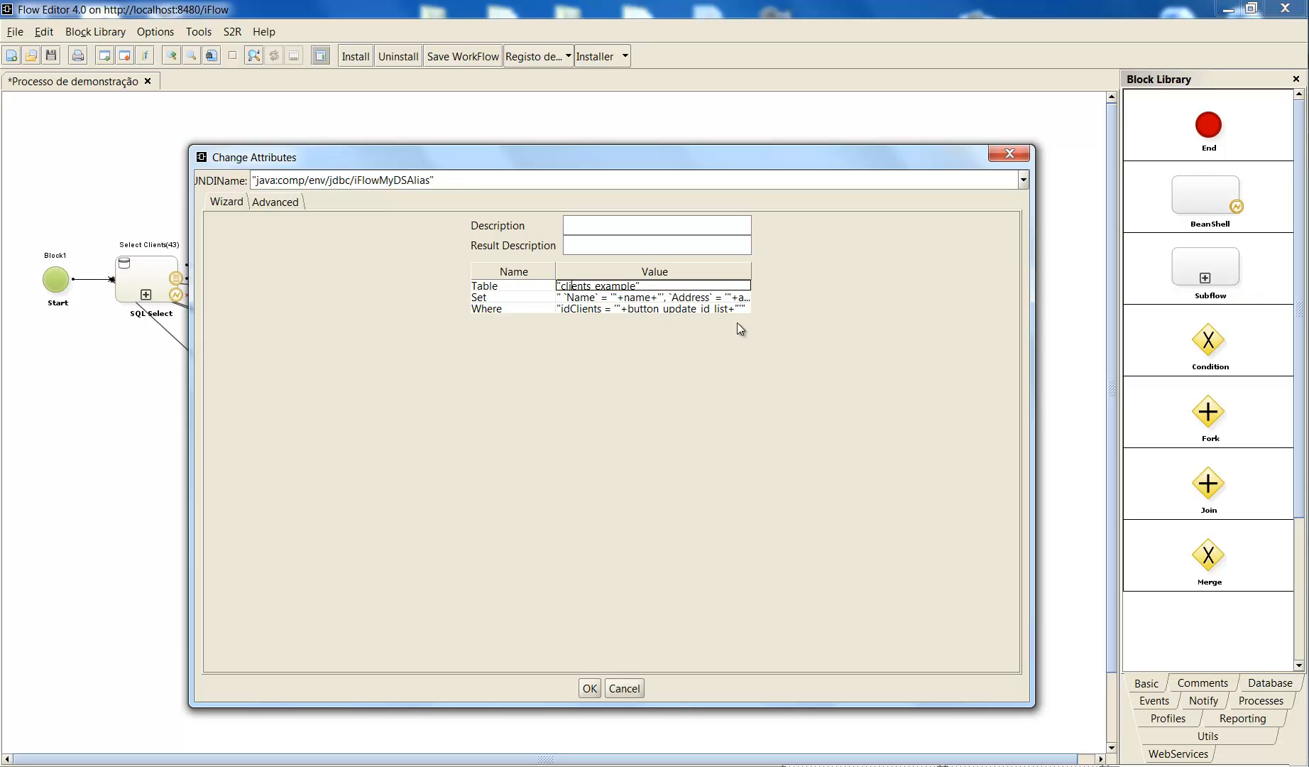
{"action": "double_click", "coordinate": [603, 297]}
{"action": "left_click_drag", "start_coordinate": [603, 297], "coordinate": [790, 304]}
{"action": "left_click", "coordinate": [712, 298]}
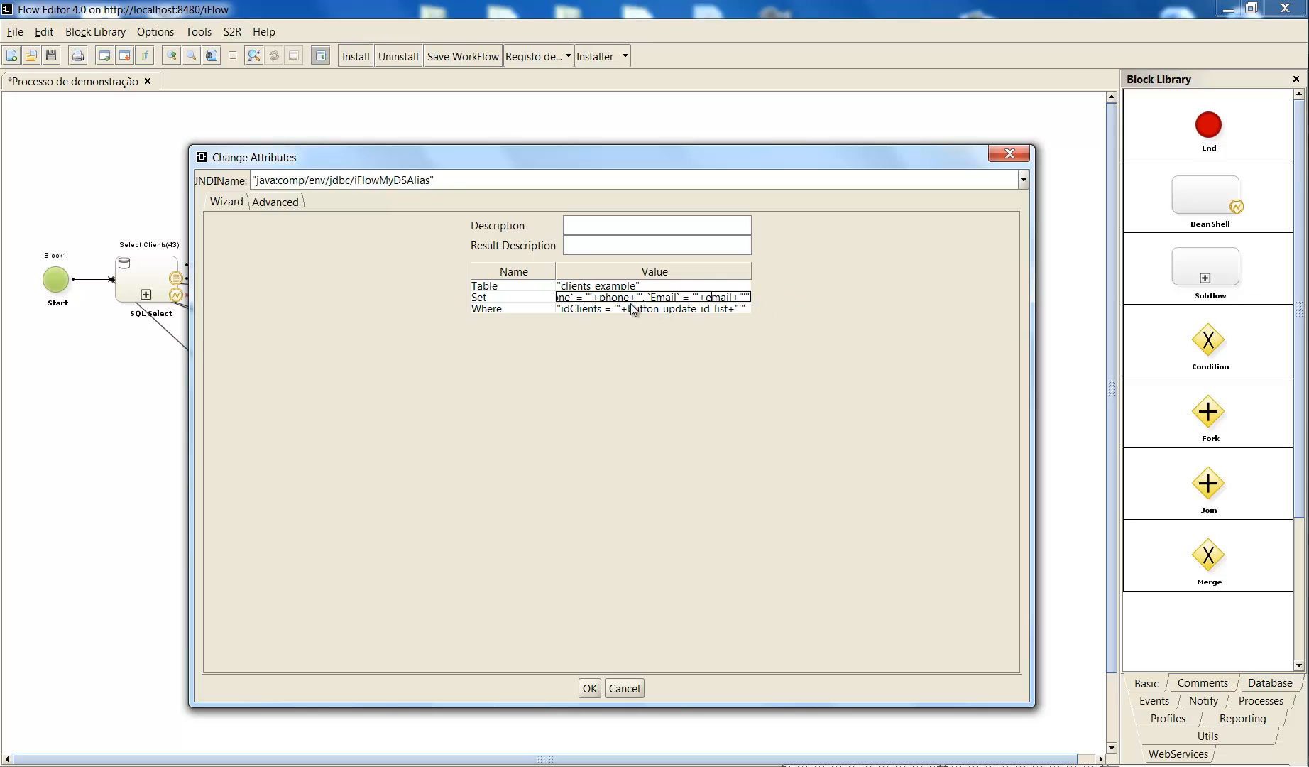
{"action": "double_click", "coordinate": [571, 307]}
{"action": "left_click_drag", "start_coordinate": [571, 306], "coordinate": [764, 305]}
{"action": "left_click", "coordinate": [675, 308]}
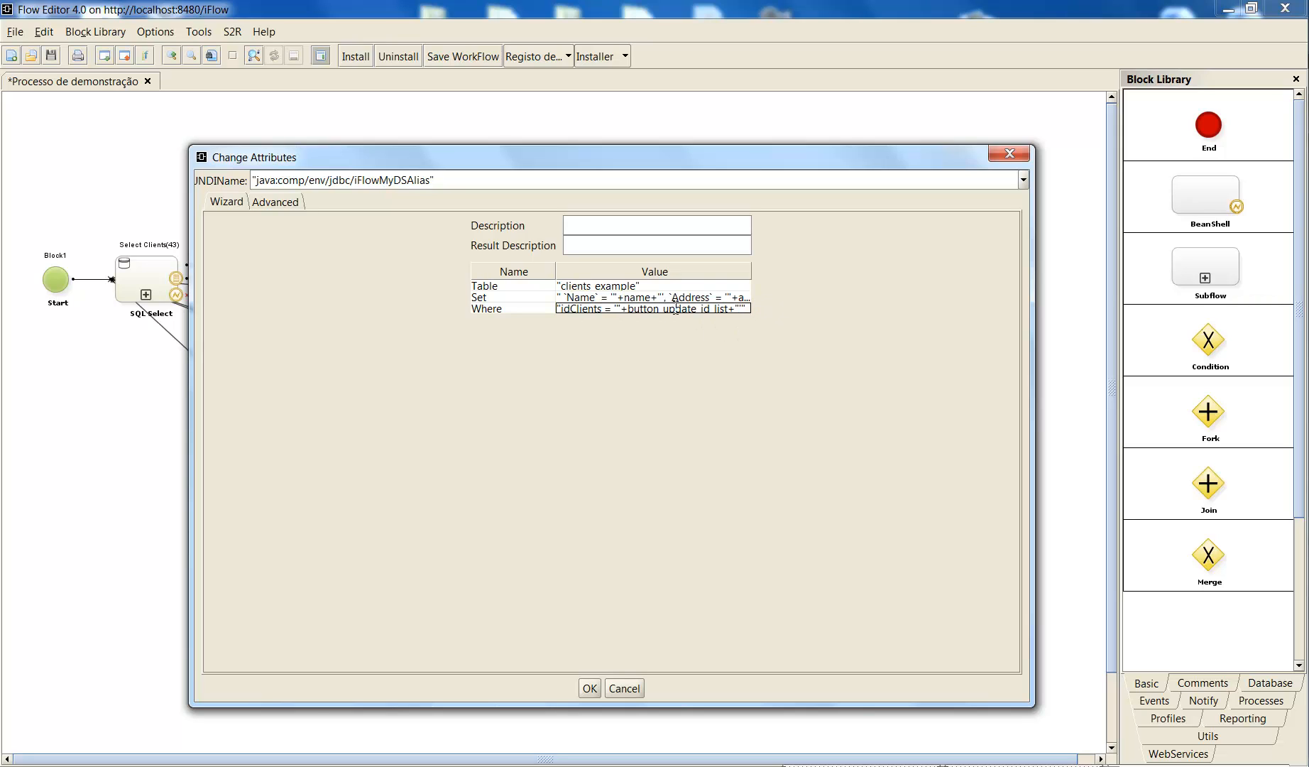
{"action": "left_click", "coordinate": [589, 689]}
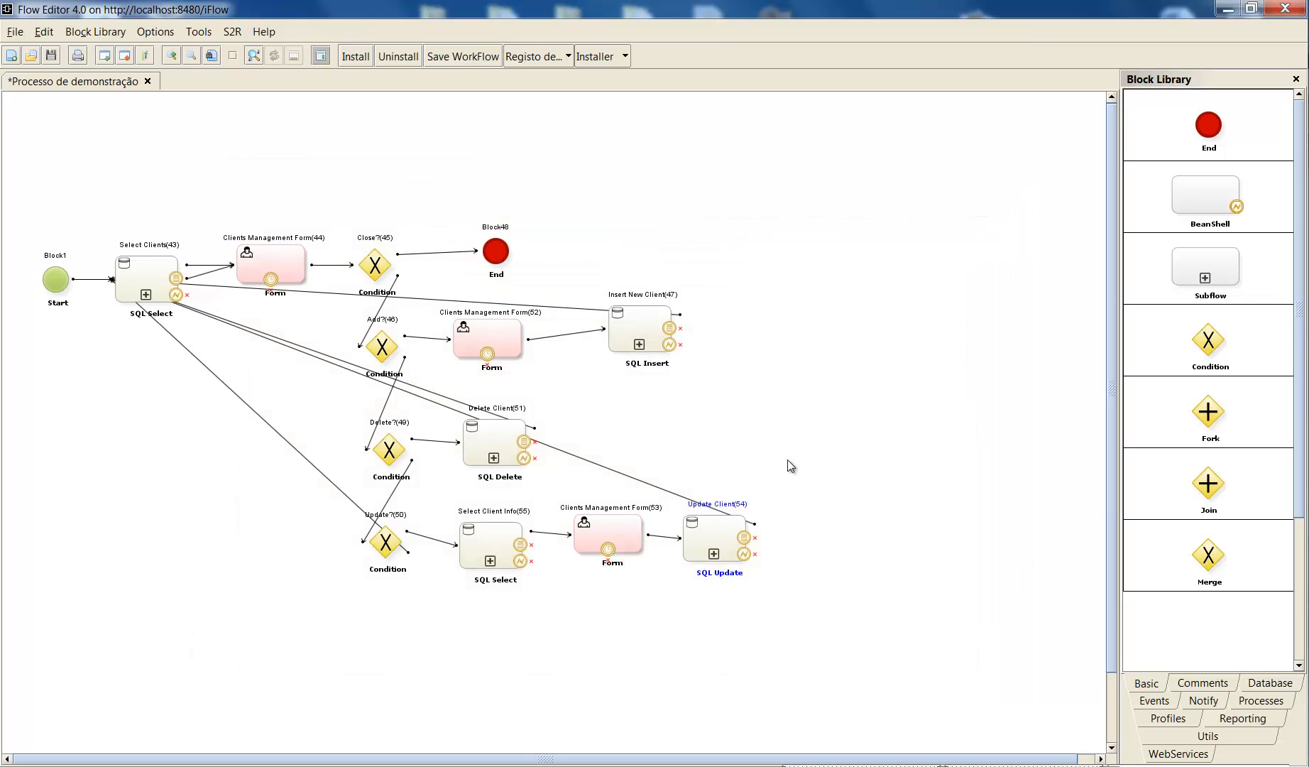
- Nudge the Delete Client(51) block slightly up and right in the flow diagram
{"action": "mouse_move", "coordinate": [504, 438]}
{"action": "left_mouse_down"}
{"action": "mouse_move", "coordinate": [518, 422]}
{"action": "mouse_move", "coordinate": [508, 434]}
{"action": "left_mouse_up"}
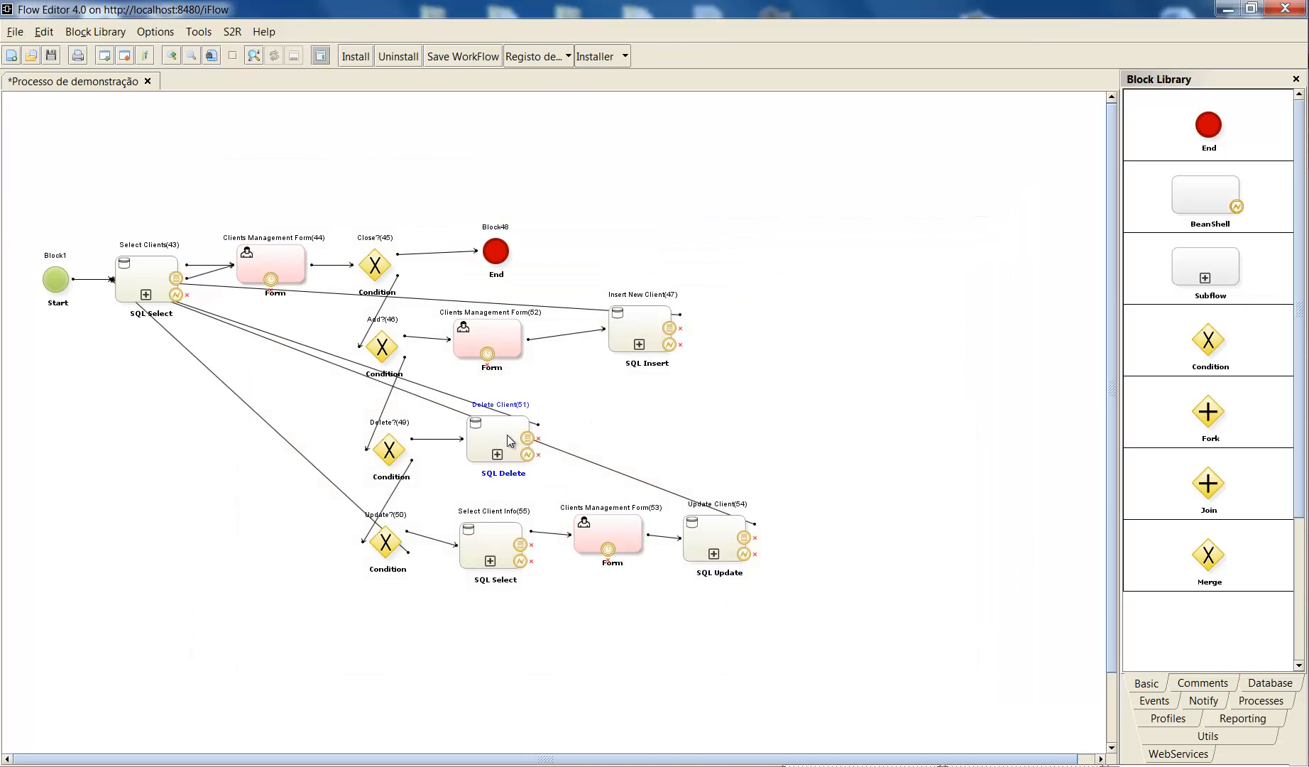